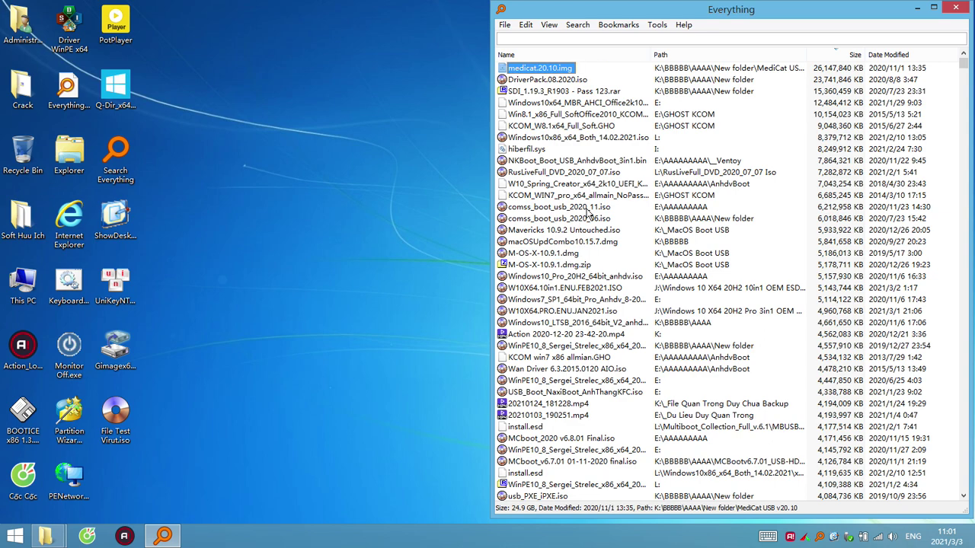
Select the 155 largest files in Everything and view their combined Properties
scroll(605, 327, "down", 8)
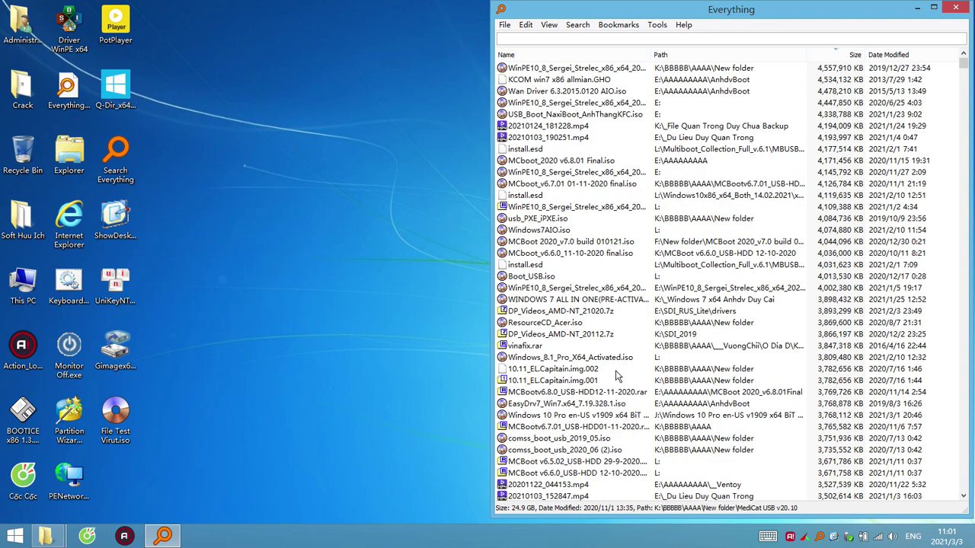
mouse_move(964, 65)
left_mouse_down()
mouse_move(964, 76)
mouse_move(963, 60)
left_mouse_up()
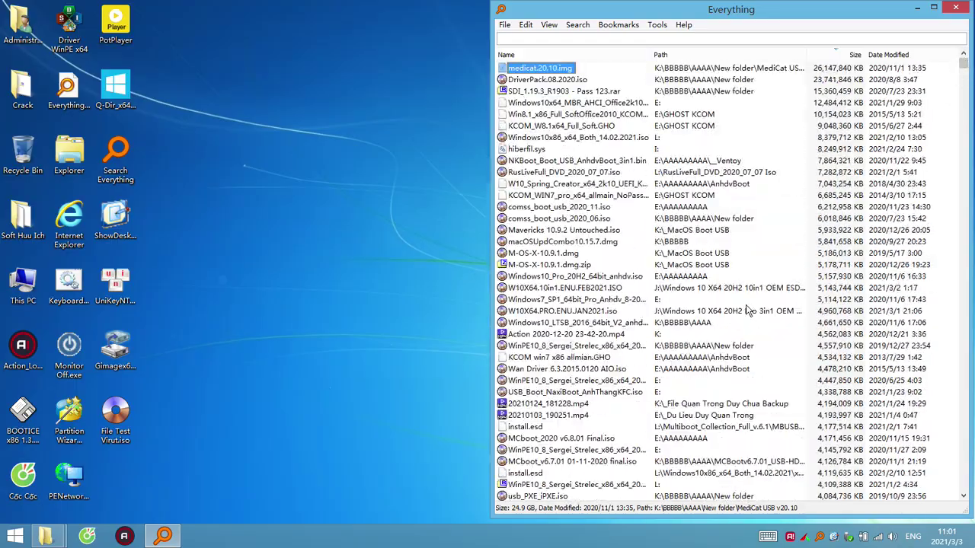
scroll(653, 321, "down", 5)
scroll(654, 321, "down", 20)
left_click(546, 460, "shift")
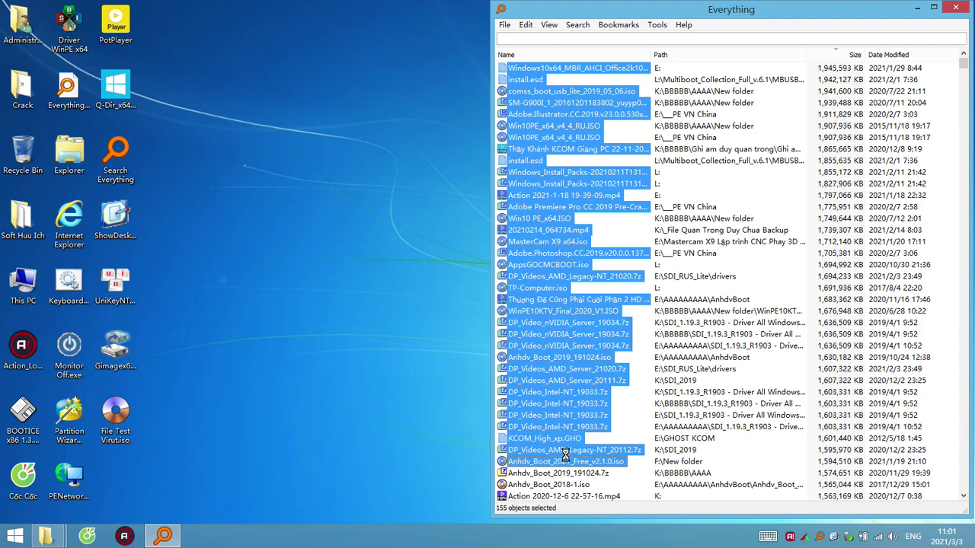
right_click(570, 460)
left_click(590, 455)
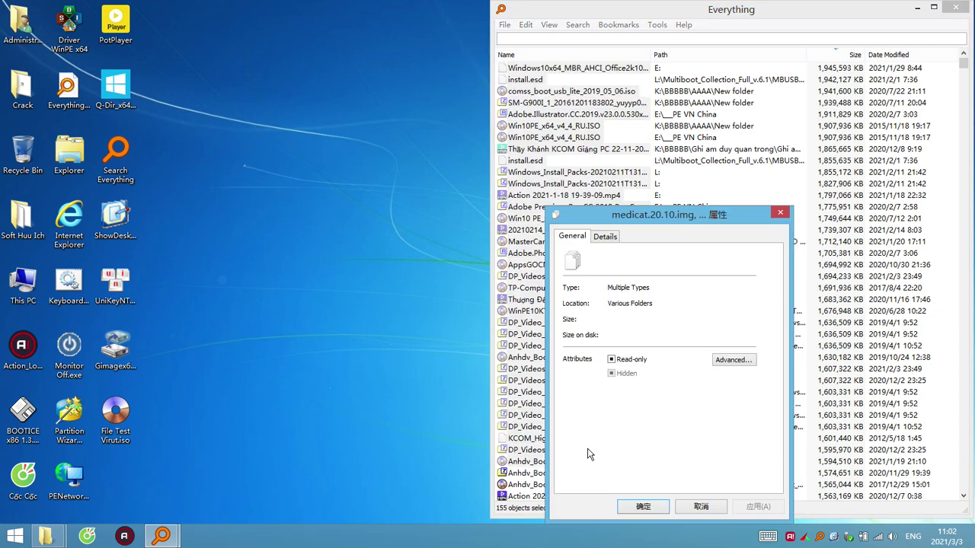
Close Properties without changes, clear the selection and open This PC
left_click(709, 508)
left_click(424, 267)
double_click(67, 158)
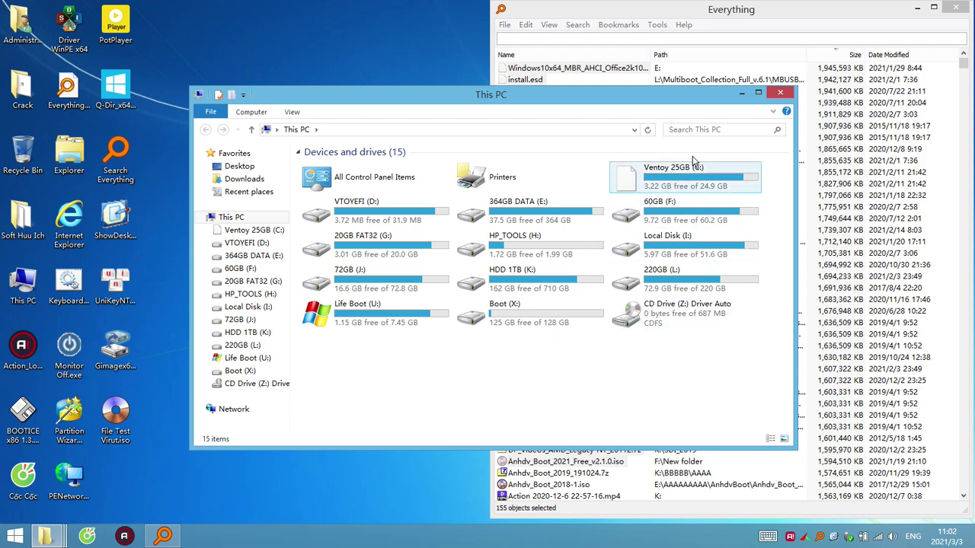
Restart Everything, search for 'bootice' and launch BOOTICE1.3.4En.exe
left_click(955, 8)
left_click(173, 476)
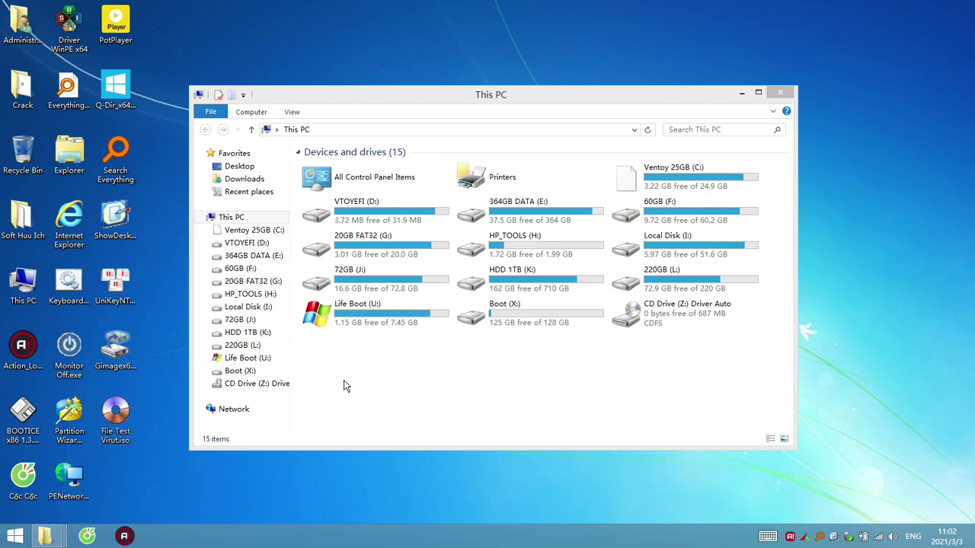
double_click(115, 156)
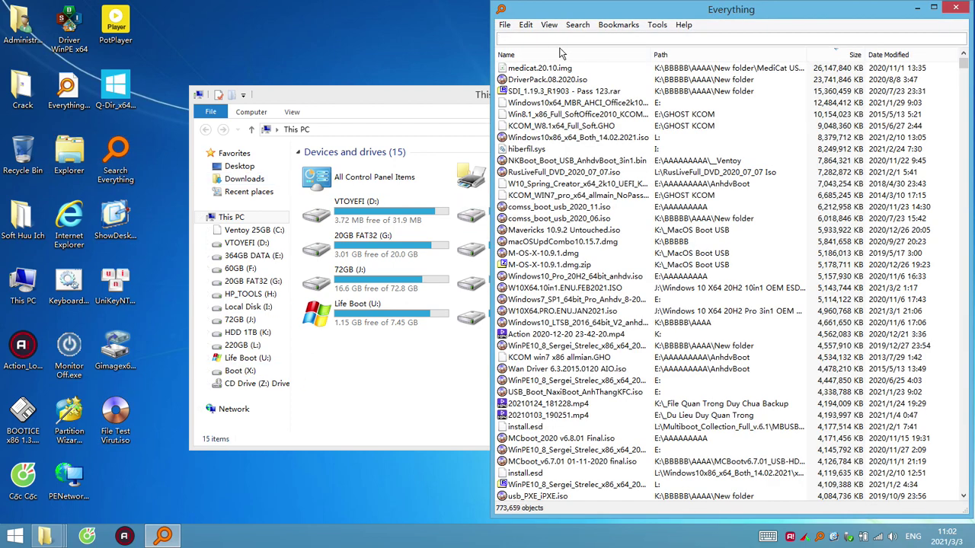
type("bo")
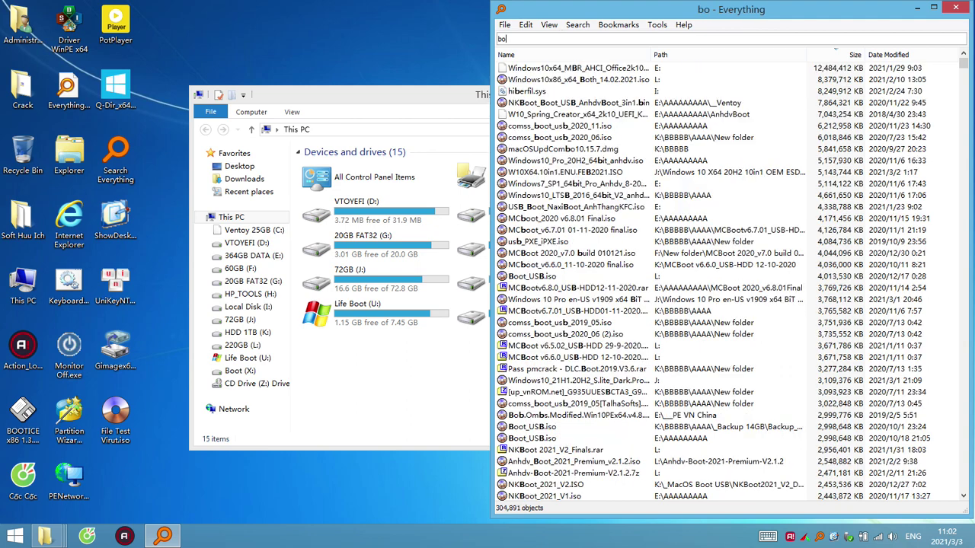
type("otice")
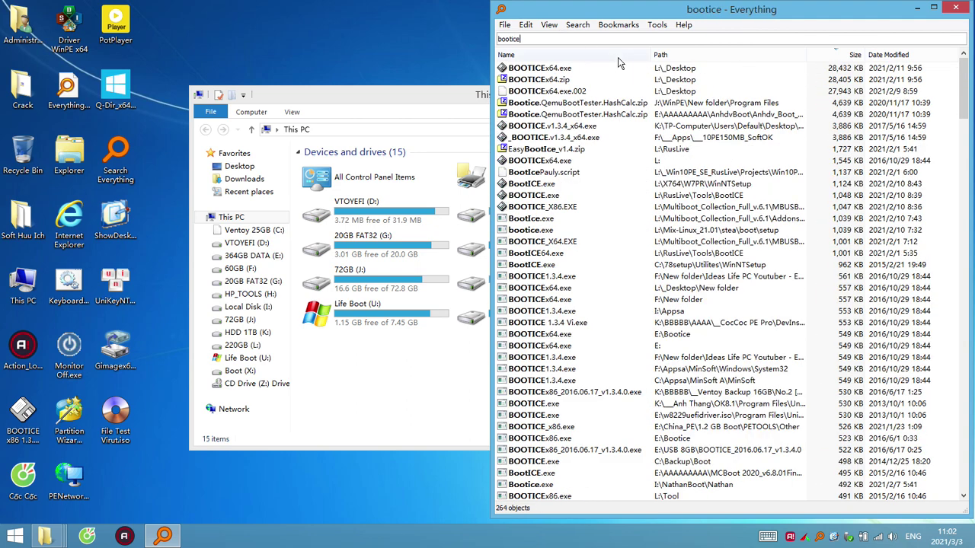
left_click(571, 392)
scroll(648, 228, "down", 7)
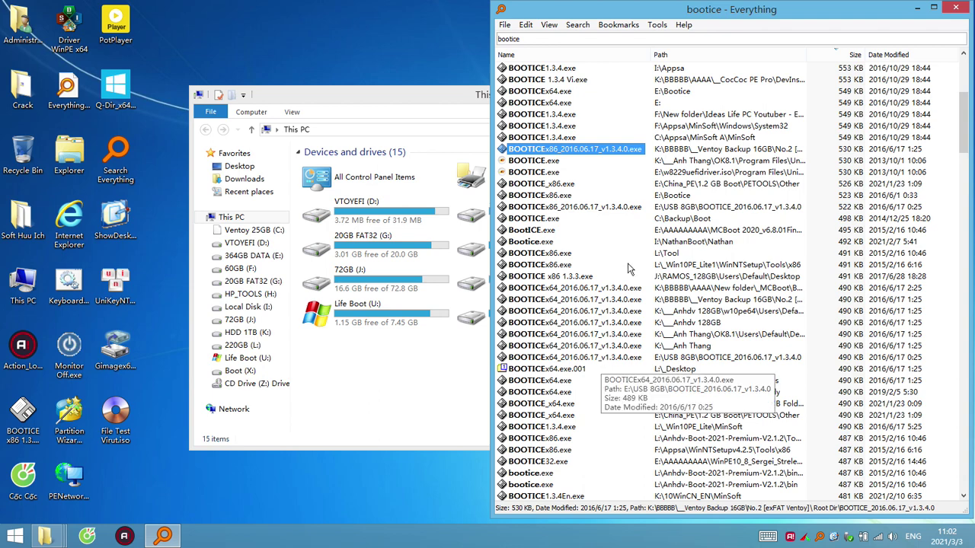
scroll(632, 267, "down", 6)
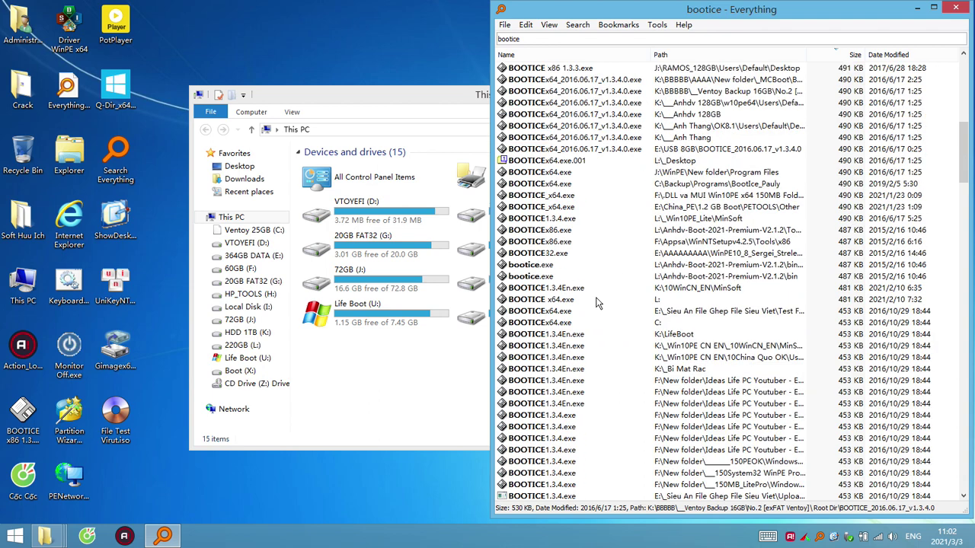
double_click(563, 347)
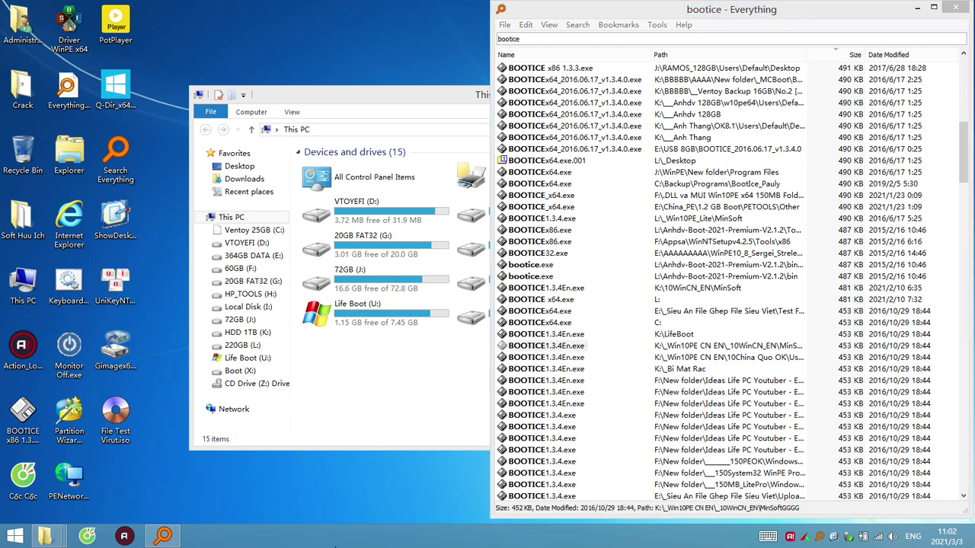
Run Refresh System from the desktop context menu to rescan drives
right_click(437, 542)
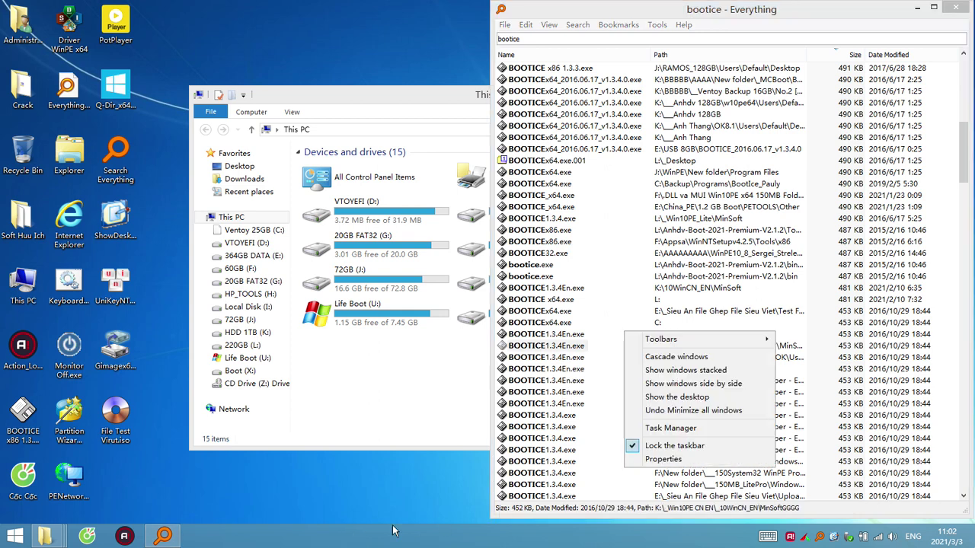
right_click(333, 479)
left_click(384, 281)
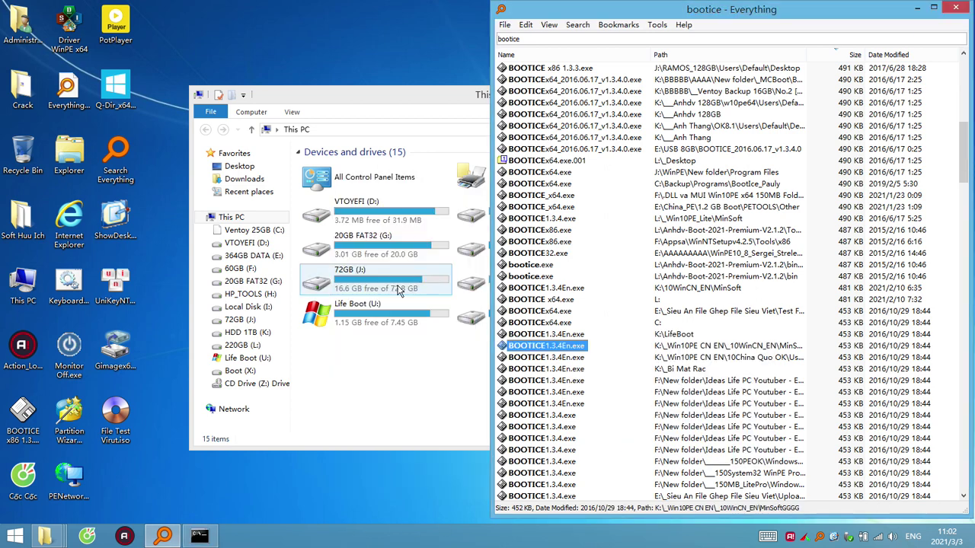
right_click(319, 222)
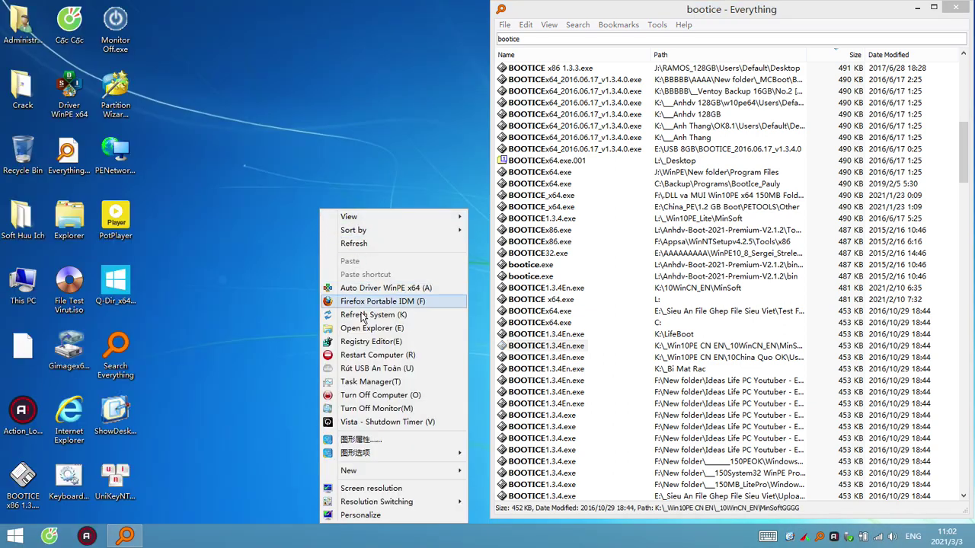
Refresh the system again and review Task Manager's Performance and Processes tabs
left_click(361, 313)
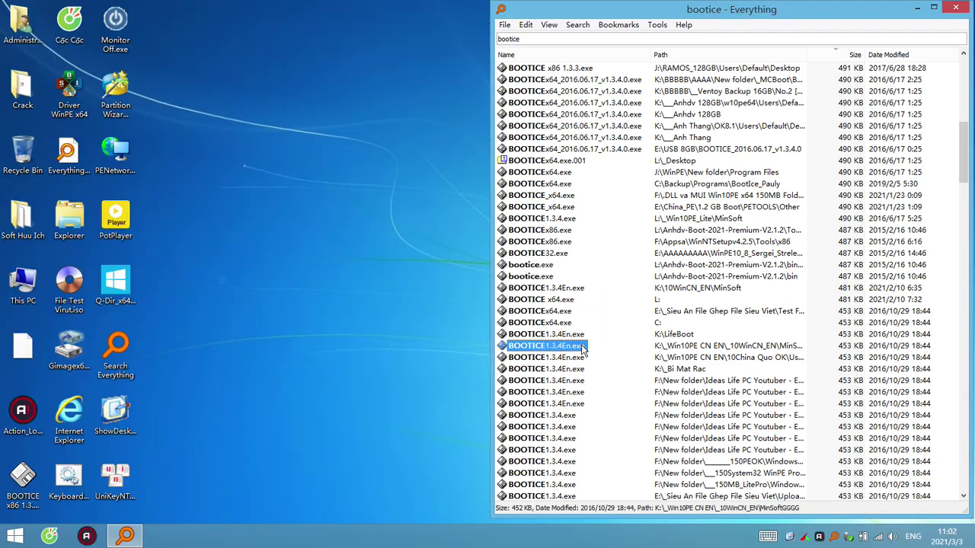
right_click(326, 537)
left_click(373, 499)
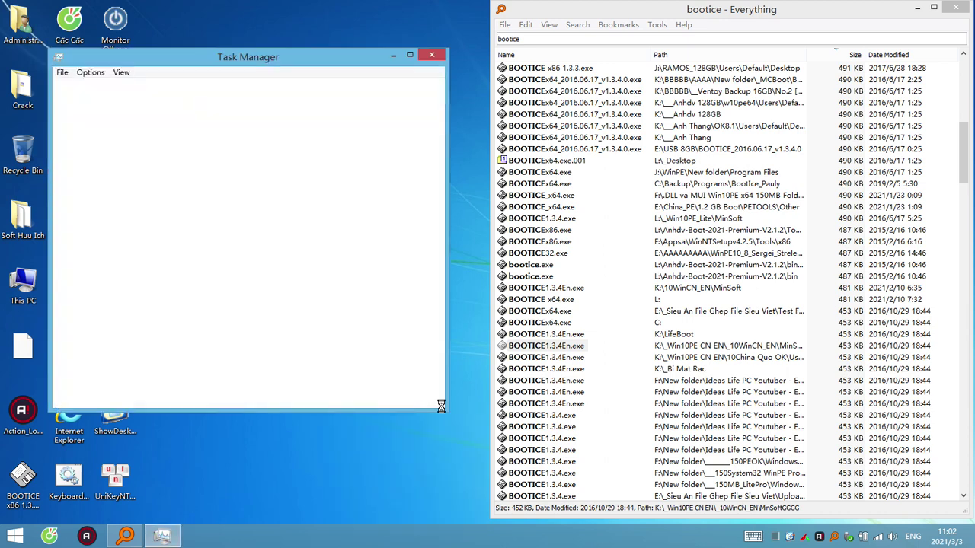
left_click(134, 89)
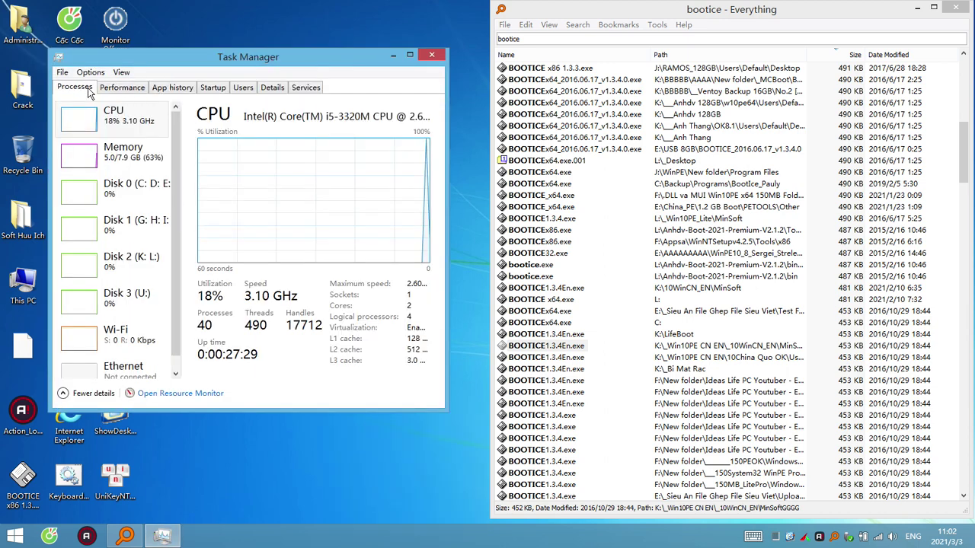
left_click(84, 87)
left_click(126, 89)
left_click(74, 87)
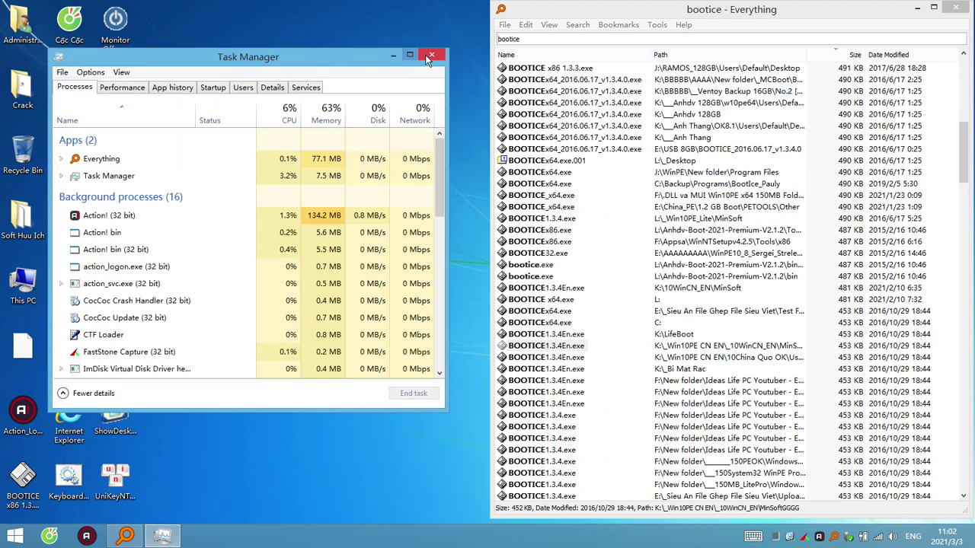
Close Task Manager and relaunch BOOTICE1.3.4En.exe from Everything
left_click(431, 55)
double_click(579, 347)
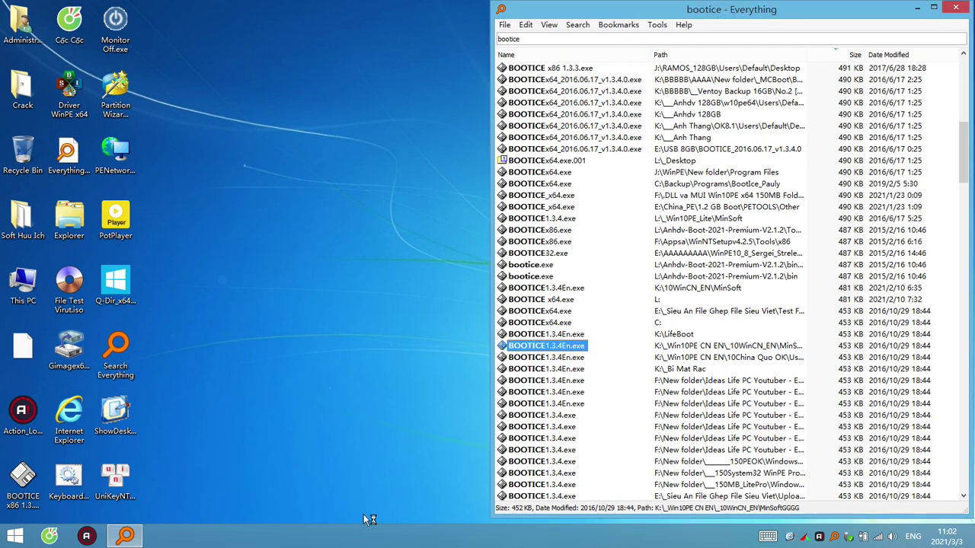
right_click(376, 541)
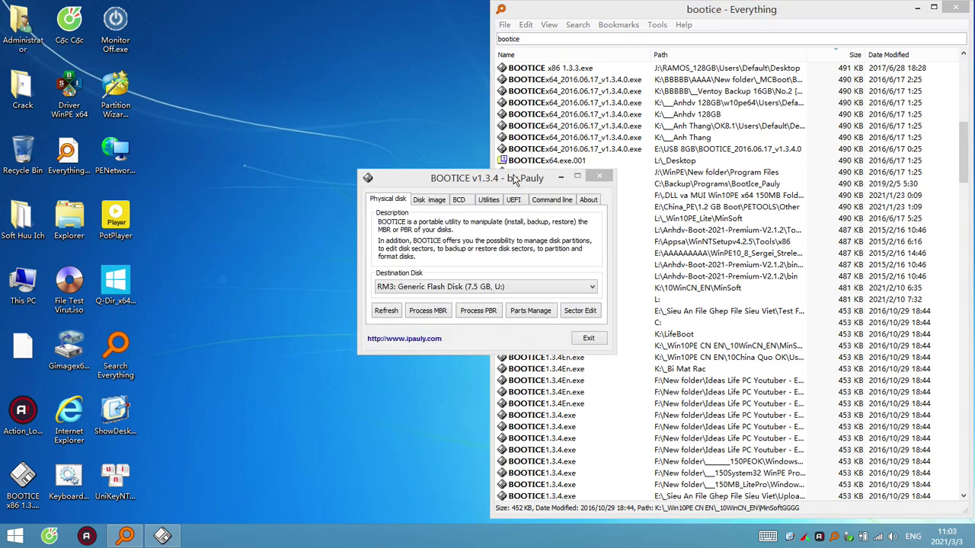
Place This PC beside BOOTICE and open Parts Manage for the HD0 HGST 465.8 GB disk
left_click(964, 7)
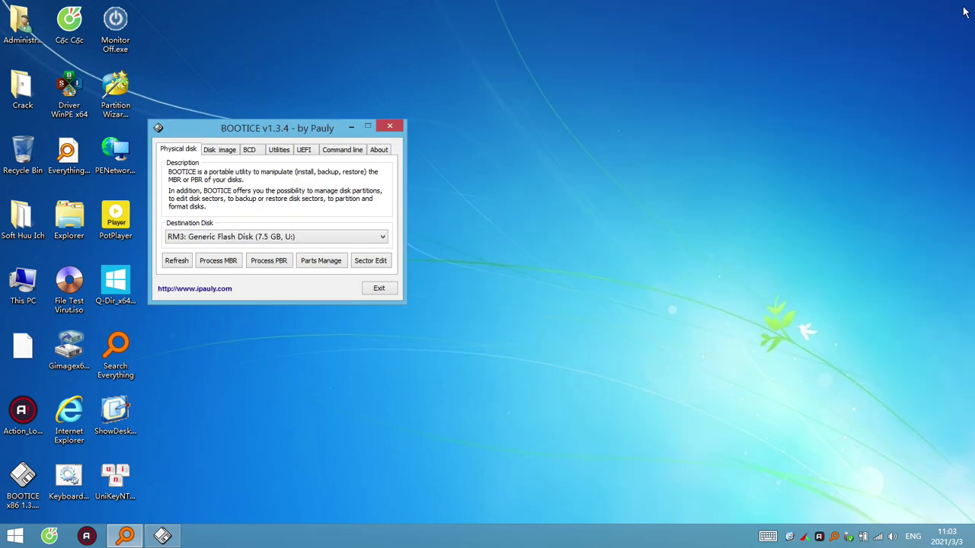
double_click(70, 223)
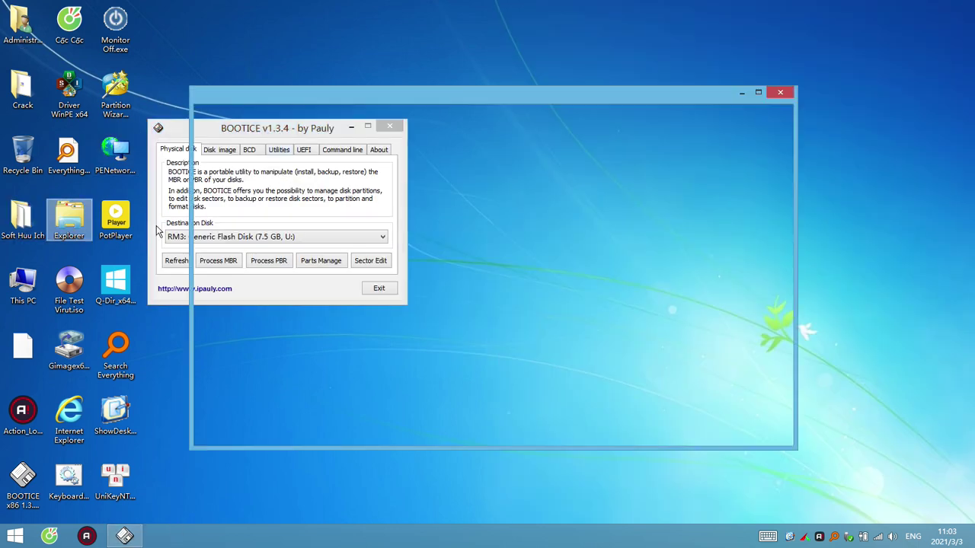
left_click_drag(647, 95, 821, 9)
left_click_drag(274, 131, 185, 131)
left_click(243, 238)
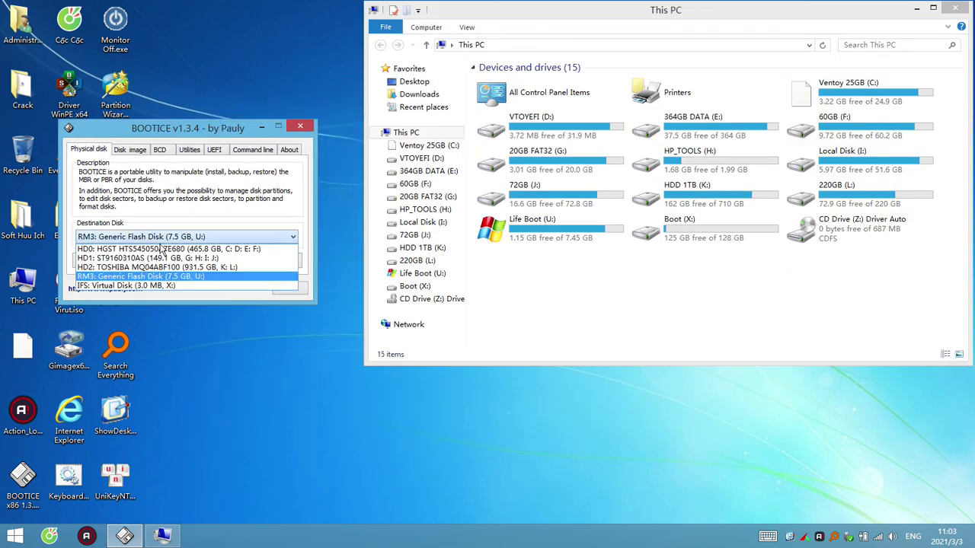
left_click(192, 248)
scroll(237, 274, "up", 3)
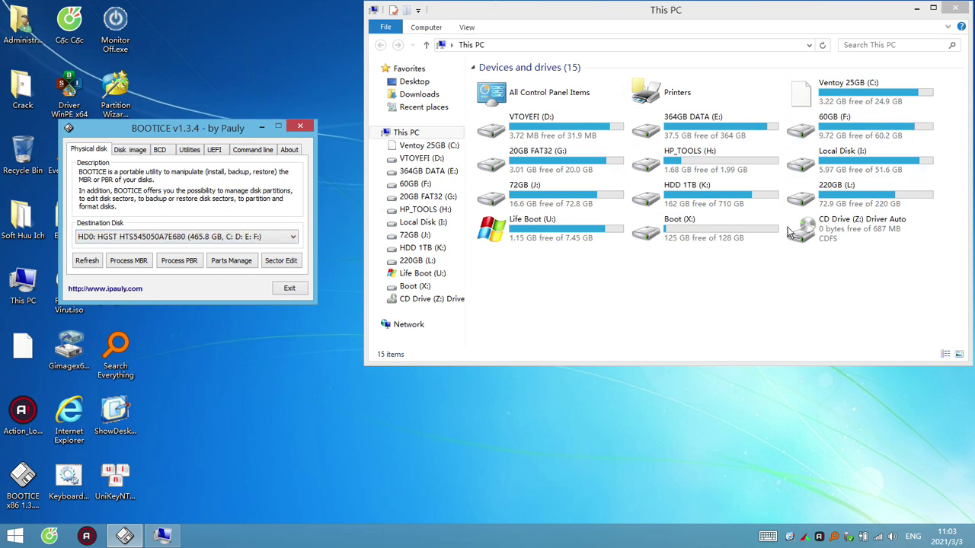
left_click(241, 262)
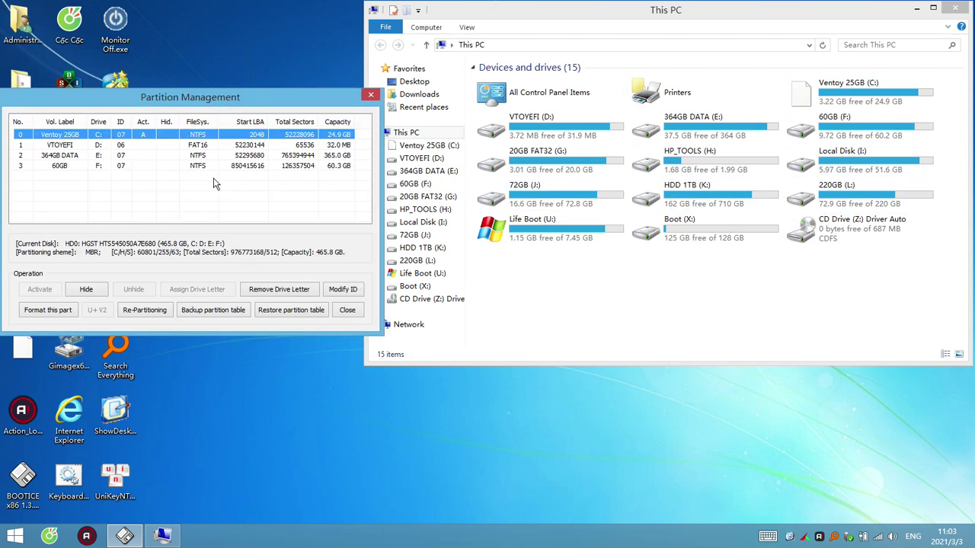
Hide the Ventoy 25GB, VTOYEFI, 364GB DATA and 60GB partitions on HD0, then close Partition Management
left_click(86, 289)
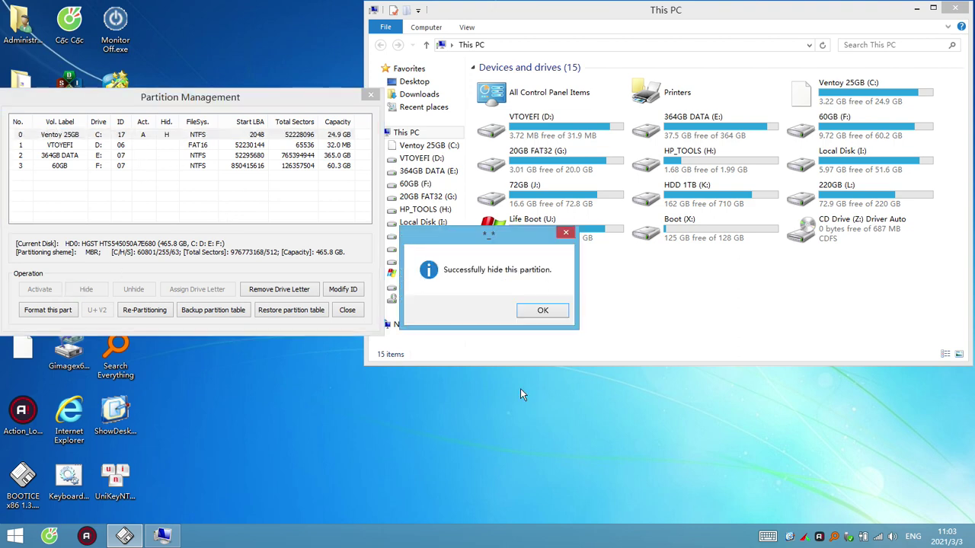
left_click(555, 312)
left_click(105, 146)
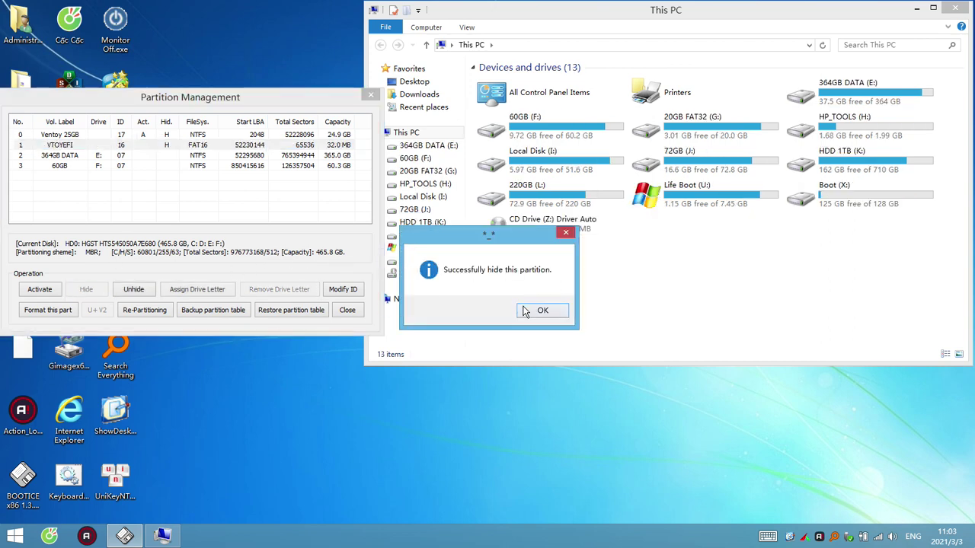
key("Return")
left_click(119, 156)
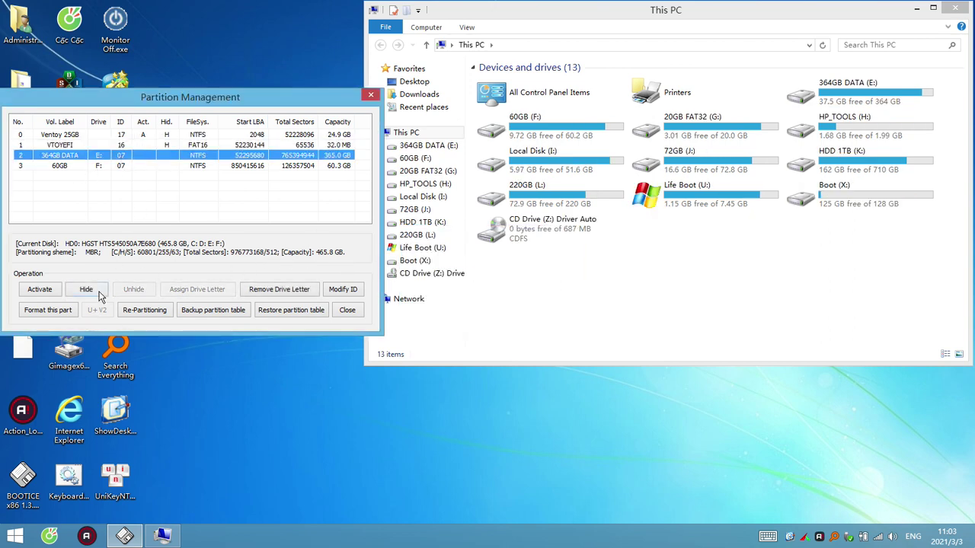
left_click(88, 289)
left_click(527, 315)
left_click(137, 165)
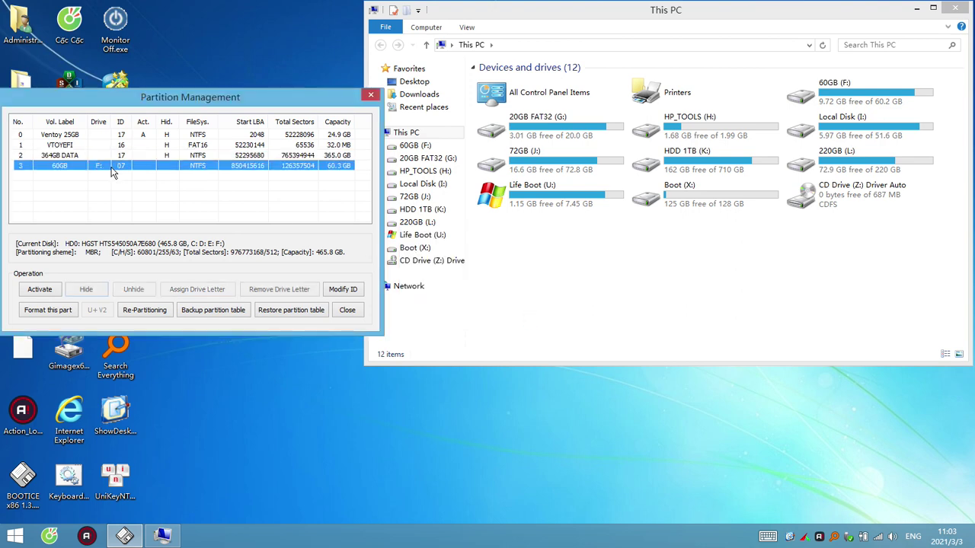
left_click(96, 289)
left_click(543, 311)
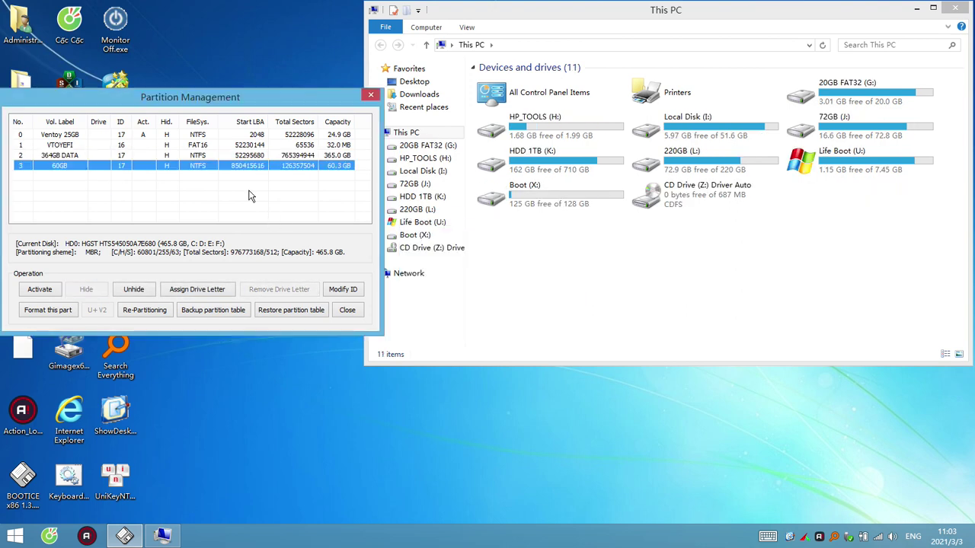
left_click(348, 310)
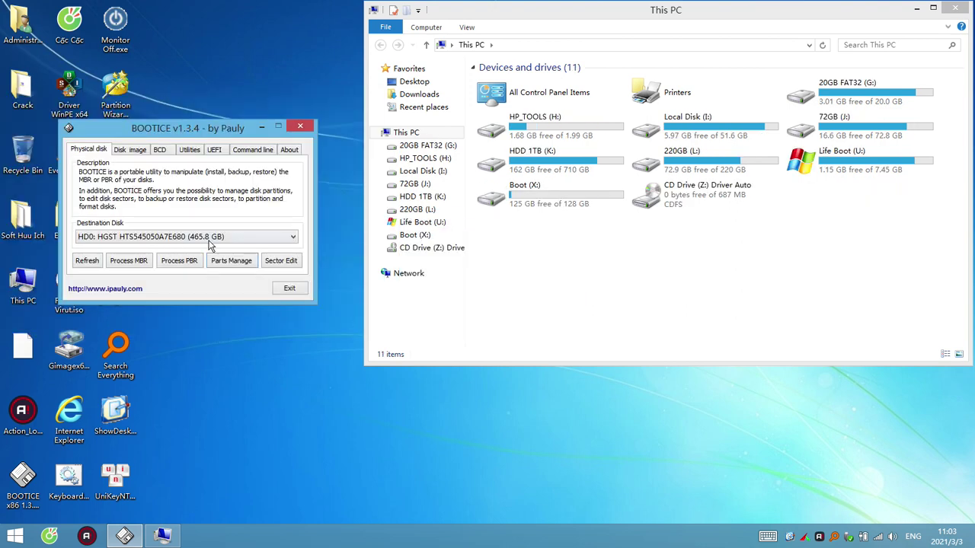
Open partition management for the 149.1 GB ST9160310AS disk and hide its 20GB FAT32 partition
left_click(174, 241)
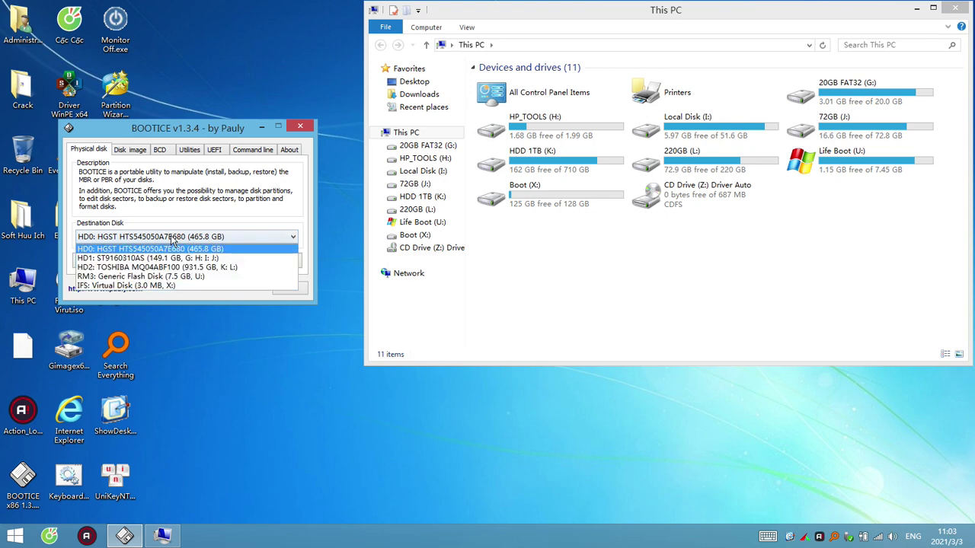
left_click(159, 258)
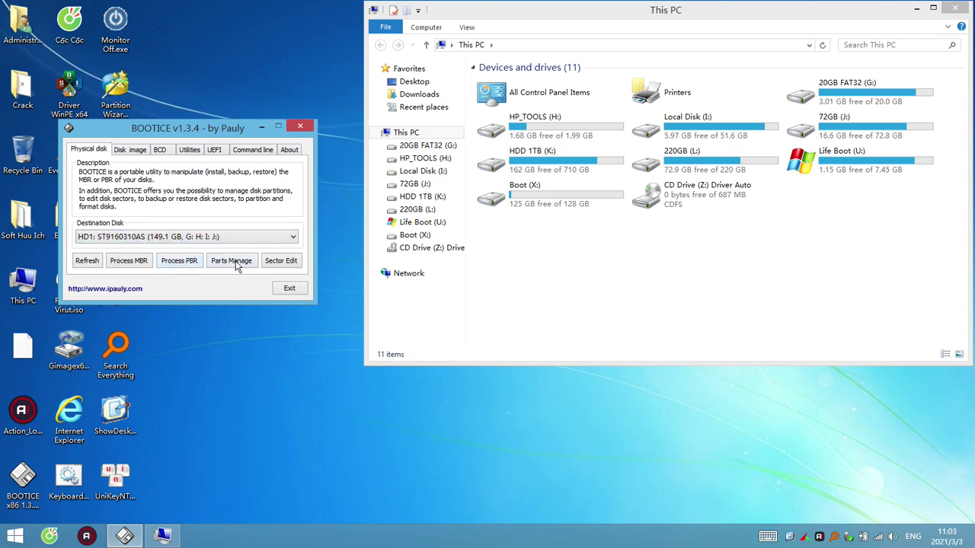
left_click(232, 261)
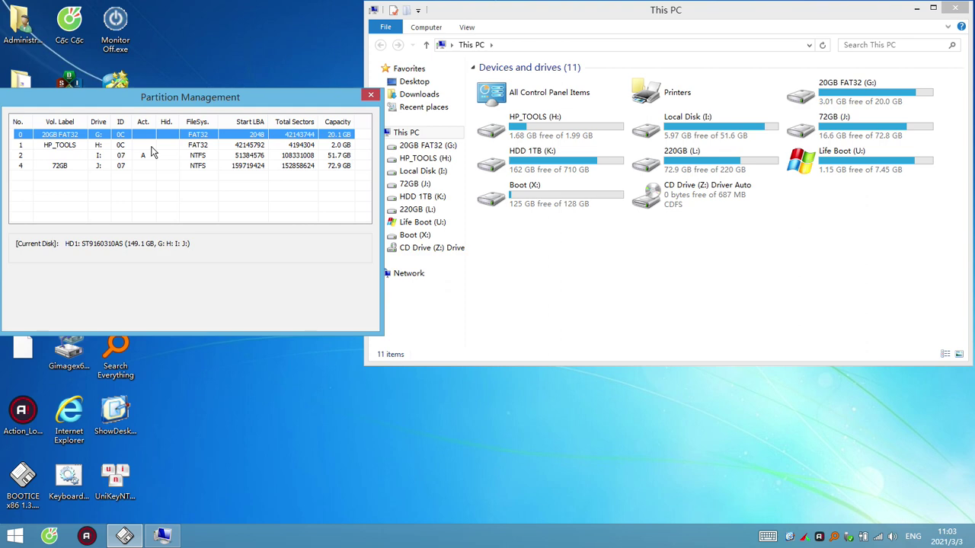
left_click(106, 145)
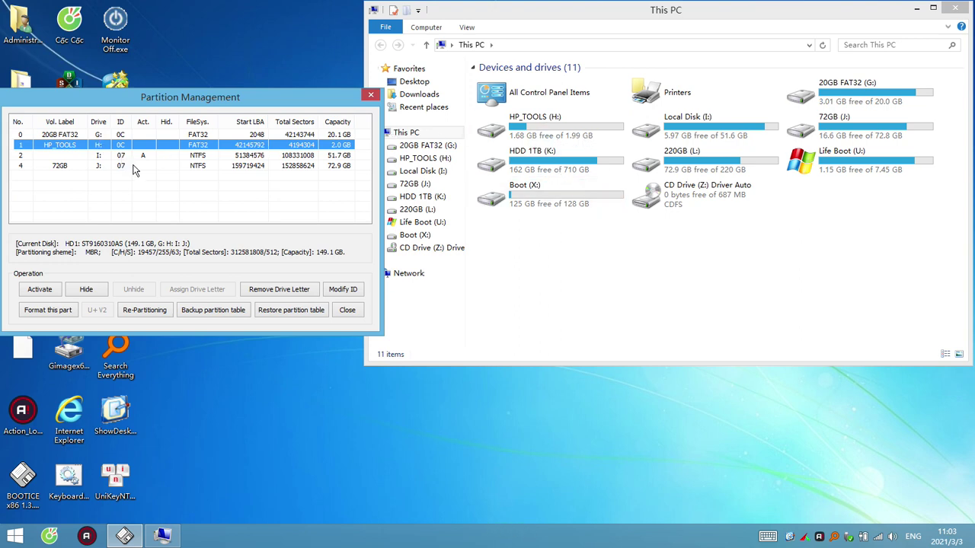
left_click(129, 135)
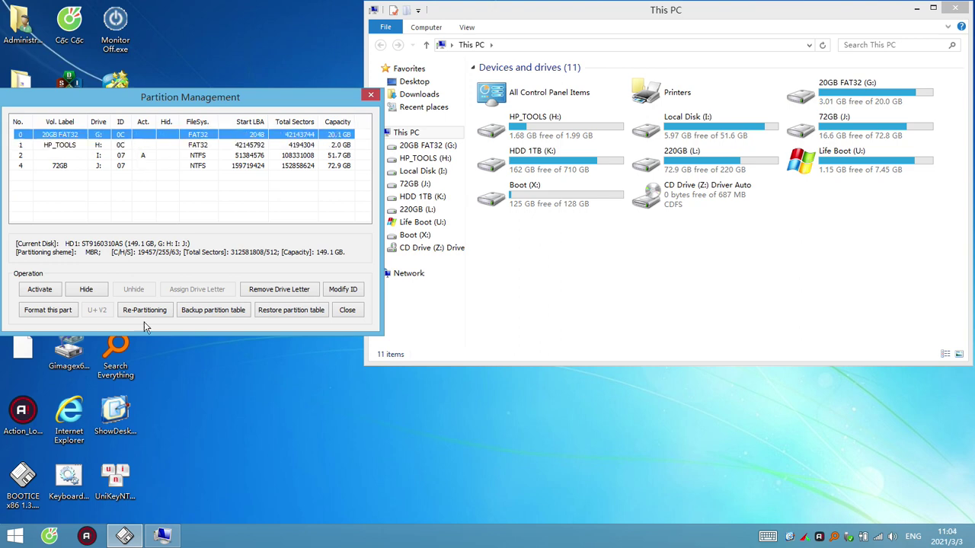
left_click(86, 290)
left_click(529, 312)
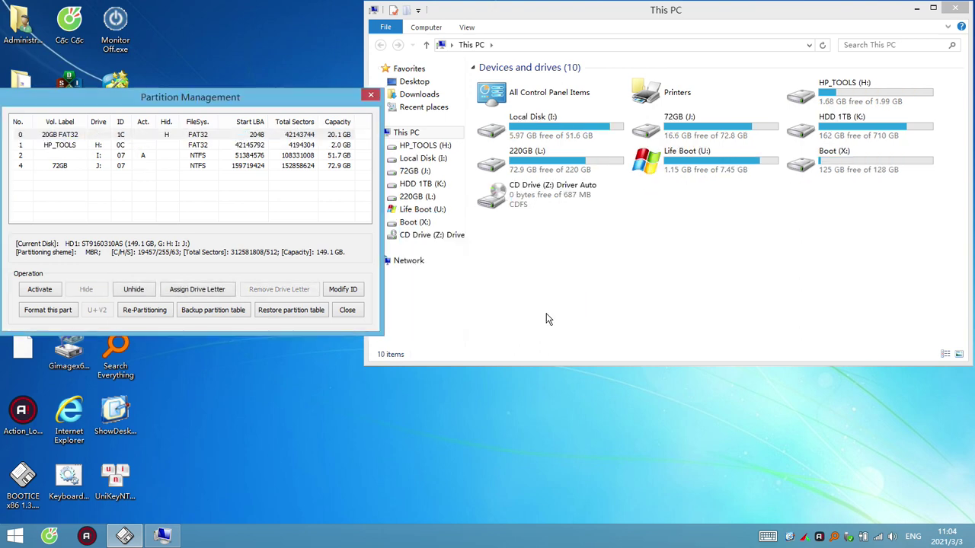
Hide the 51.7 GB I: and 72GB partitions on HD1
left_click(242, 146)
left_click(92, 156)
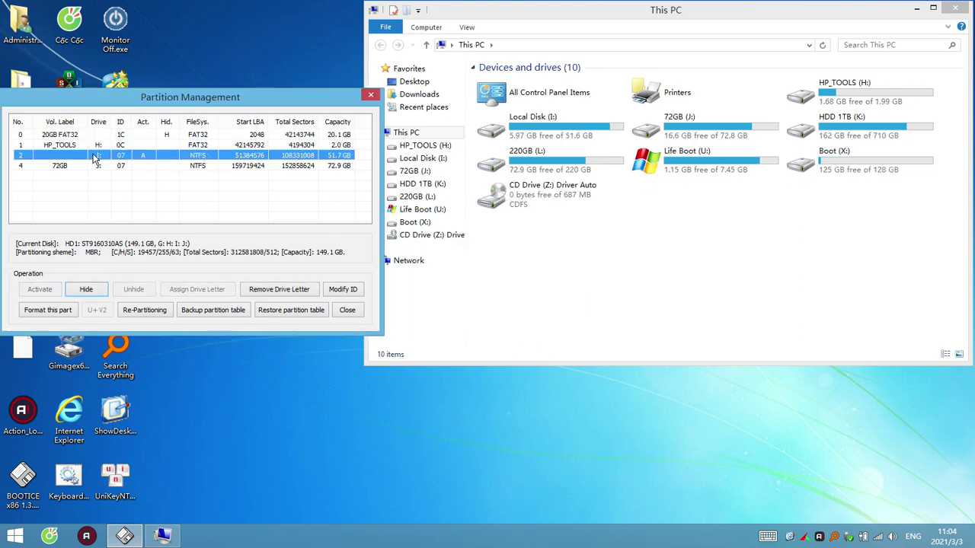
left_click(86, 290)
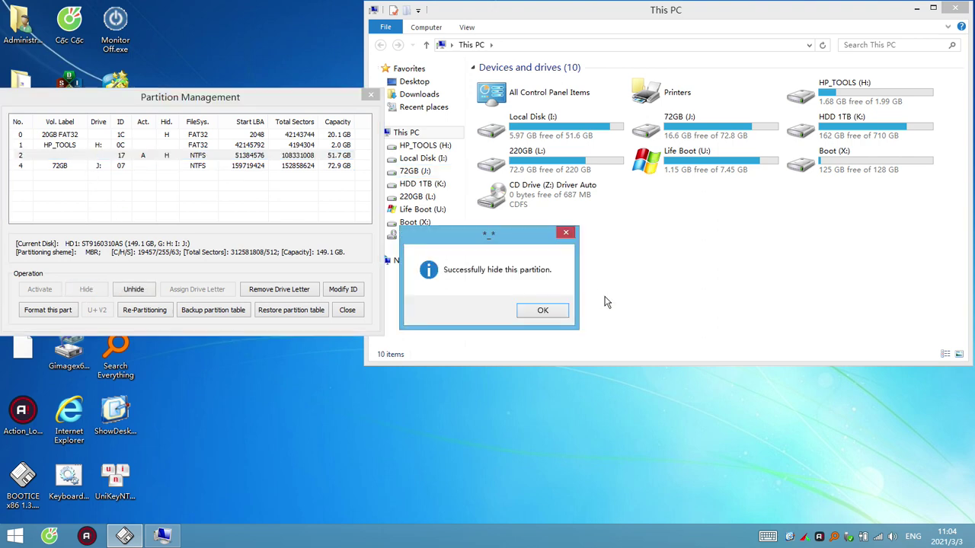
left_click(556, 312)
left_click(134, 166)
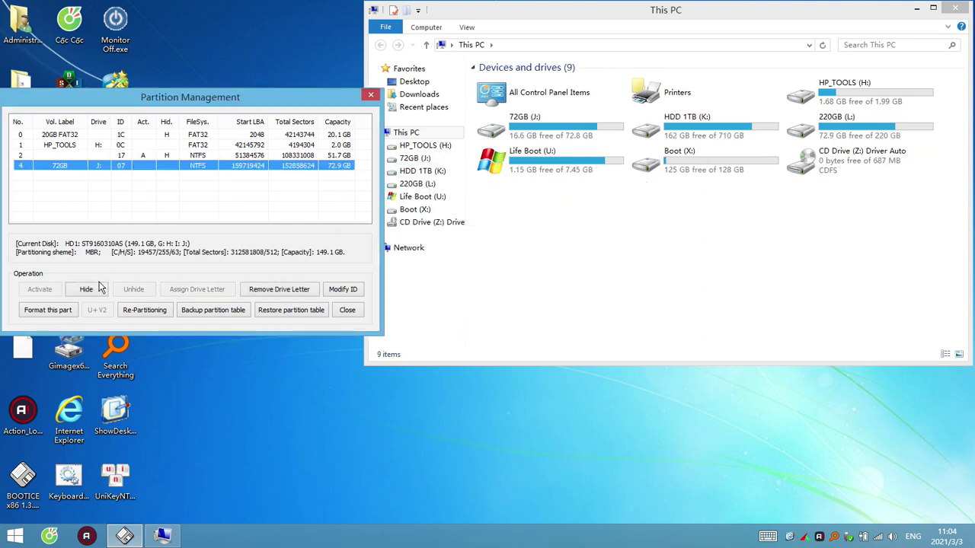
left_click(93, 289)
left_click(556, 311)
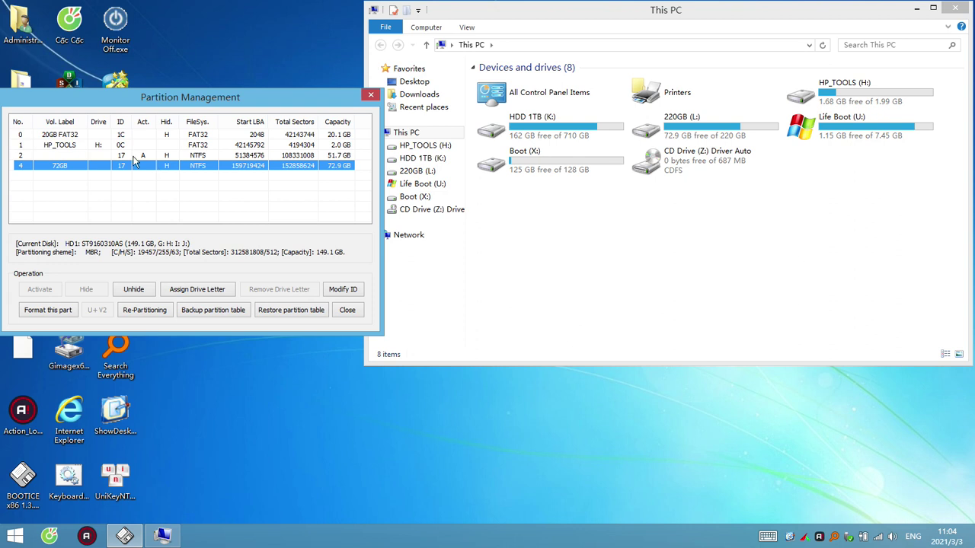
Review the HD1 partition rows and the remaining HP_TOOLS drive in This PC
key("Up")
key("Up")
key("Up")
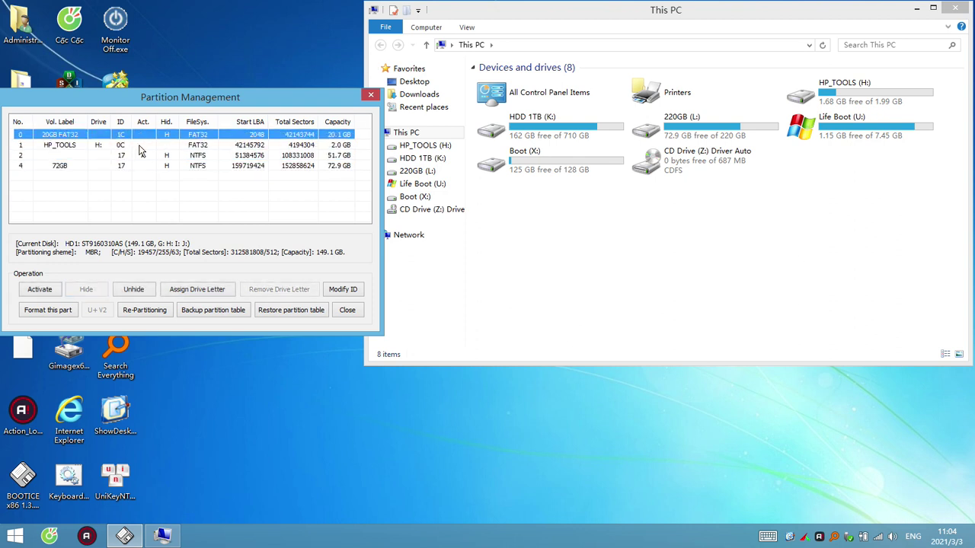
left_click(168, 158)
left_click(182, 166)
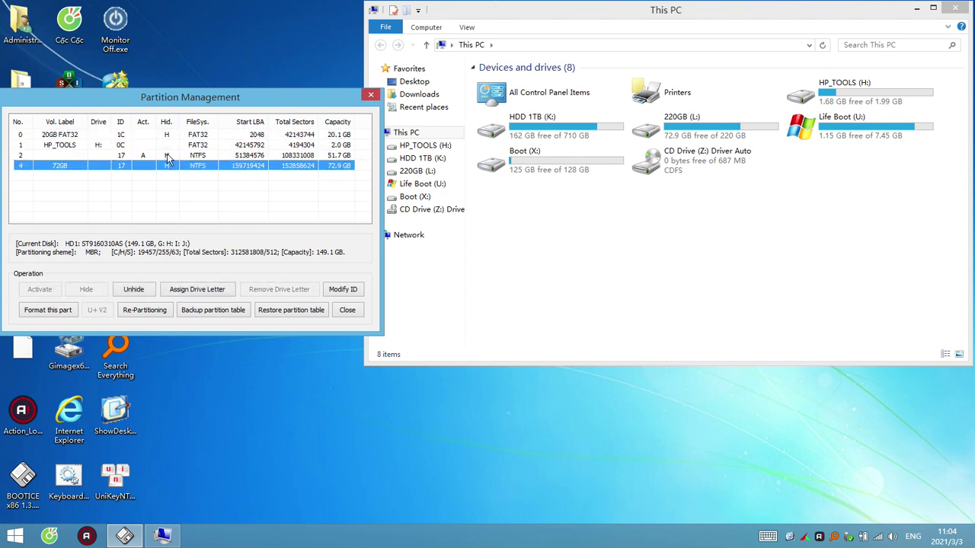
left_click(168, 158)
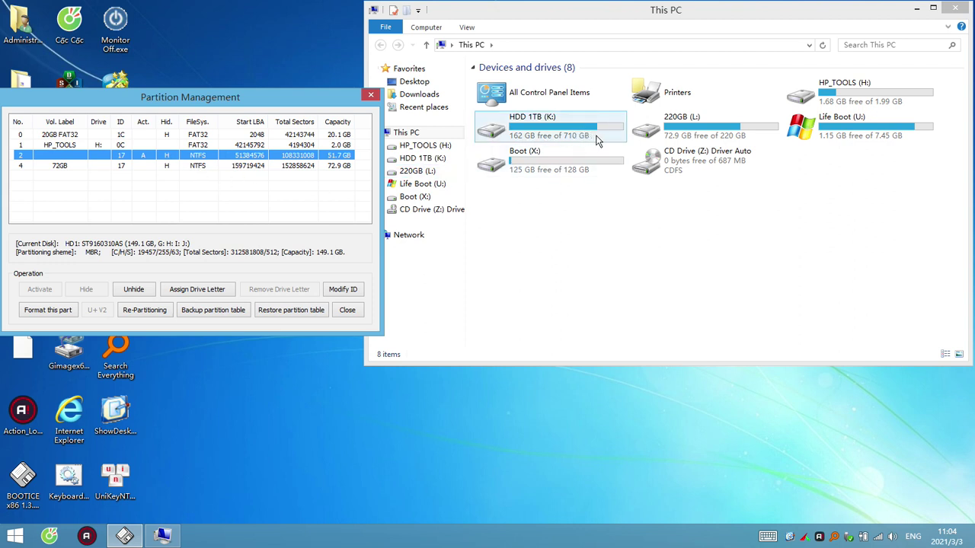
left_click(866, 103)
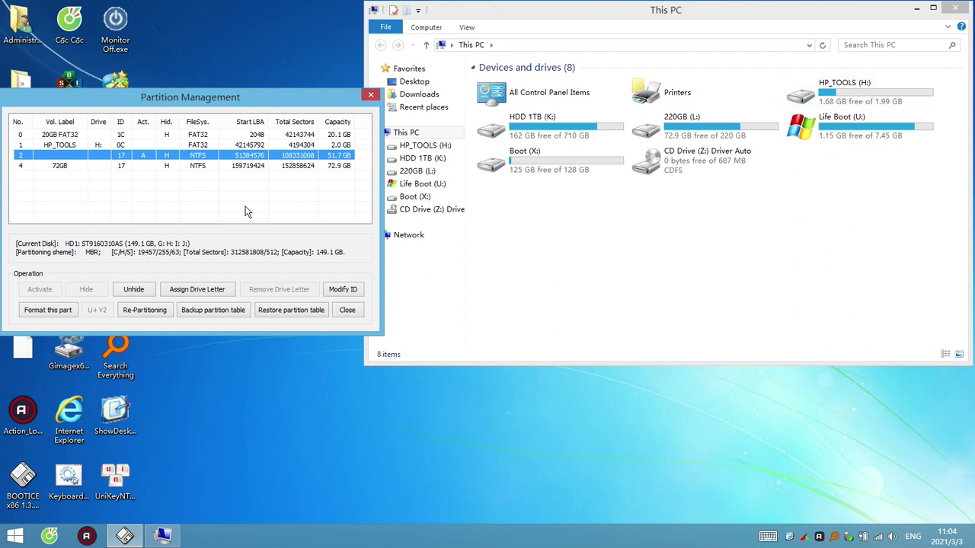
left_click(131, 145)
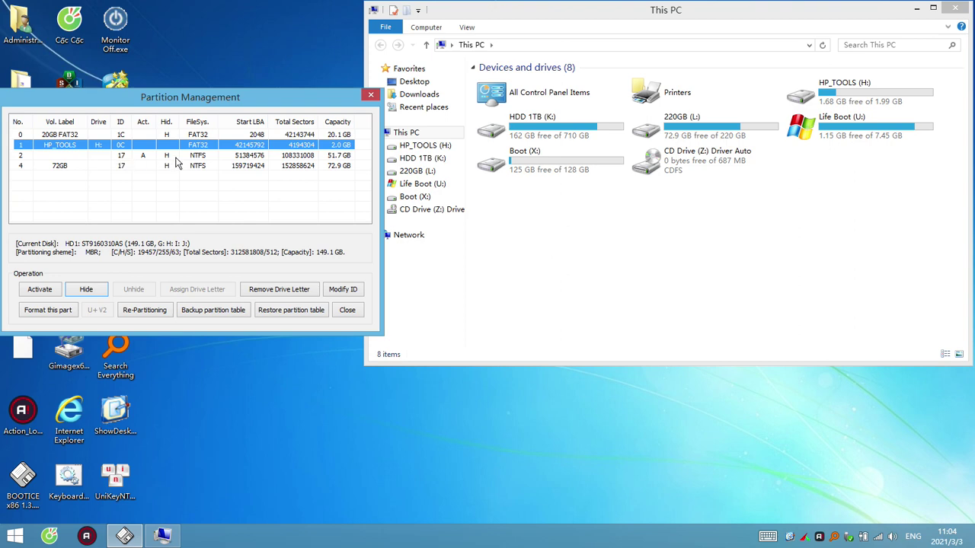
Switch to the 931.5 GB TOSHIBA HD2 disk and hide its HDD 1TB and 220GB partitions
left_click(349, 311)
left_click(190, 238)
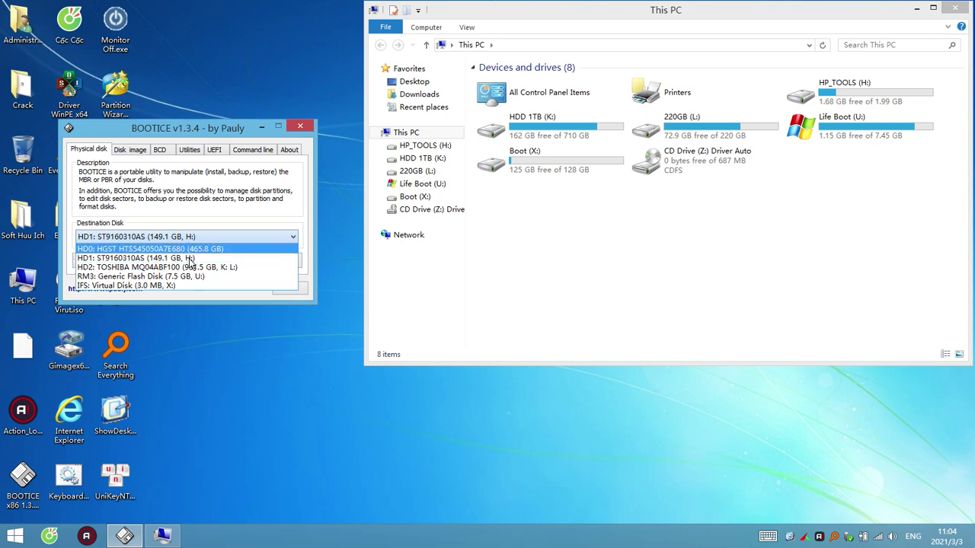
left_click(192, 264)
left_click(226, 261)
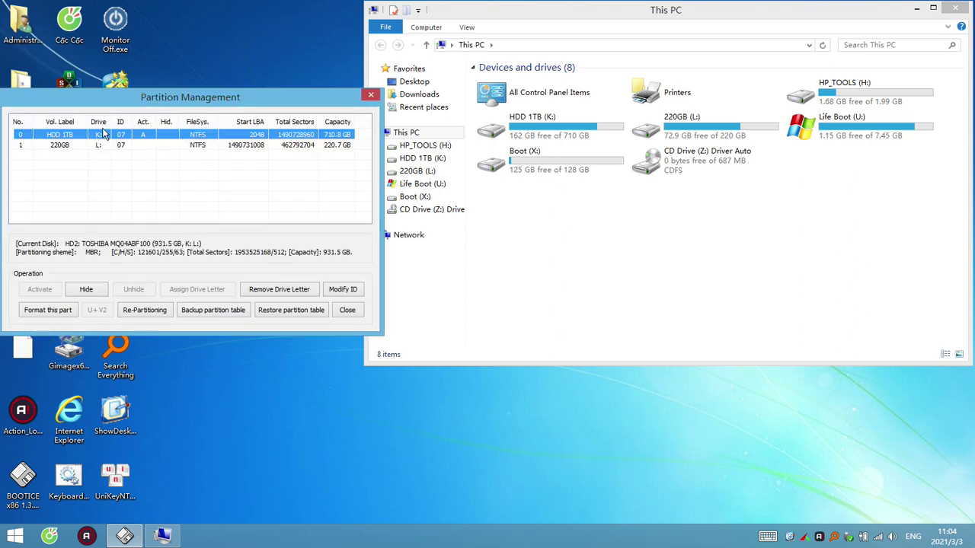
left_click(86, 289)
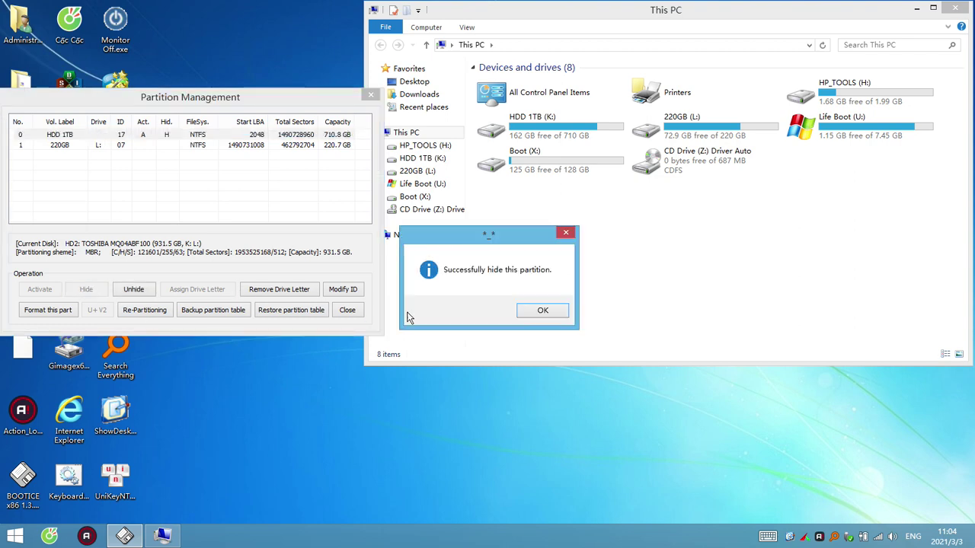
left_click(545, 314)
left_click(145, 145)
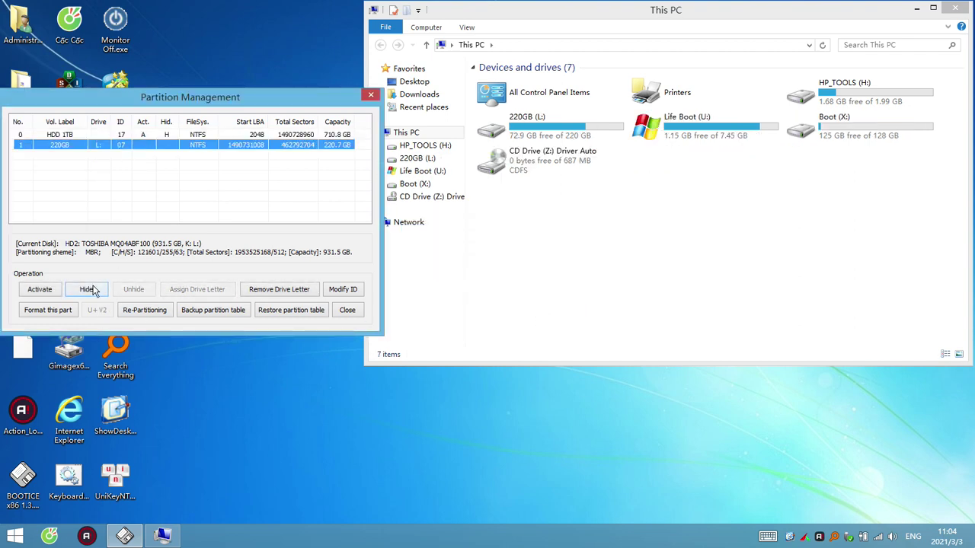
left_click(86, 290)
left_click(541, 312)
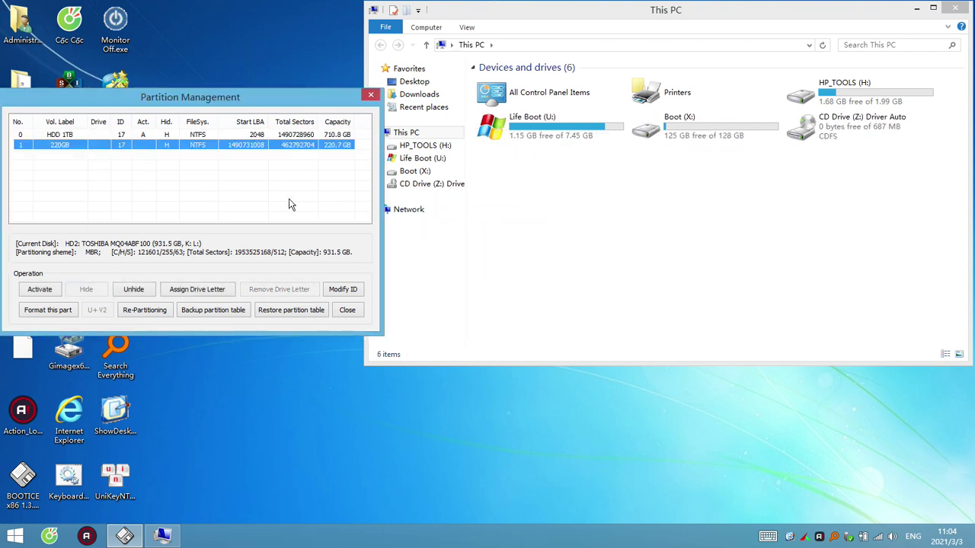
left_click(360, 312)
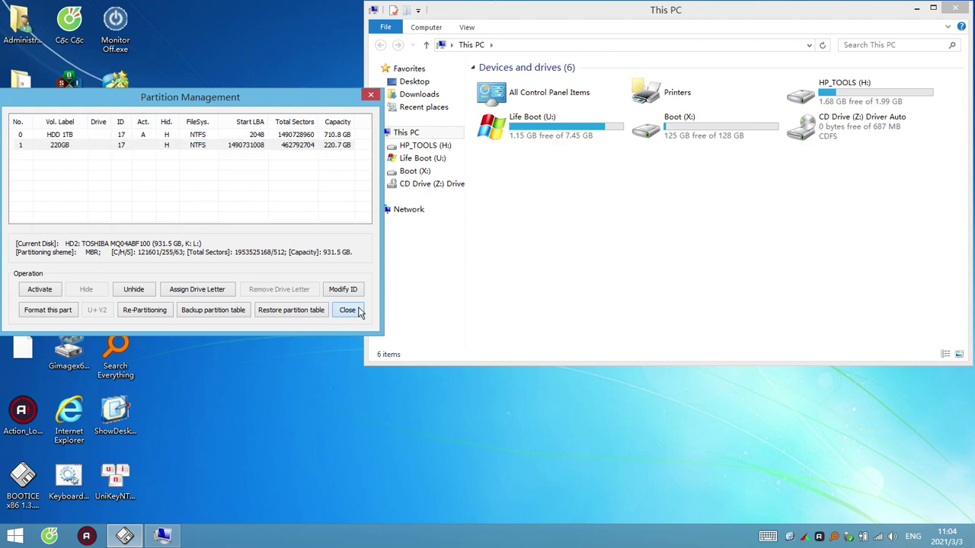
left_click(754, 233)
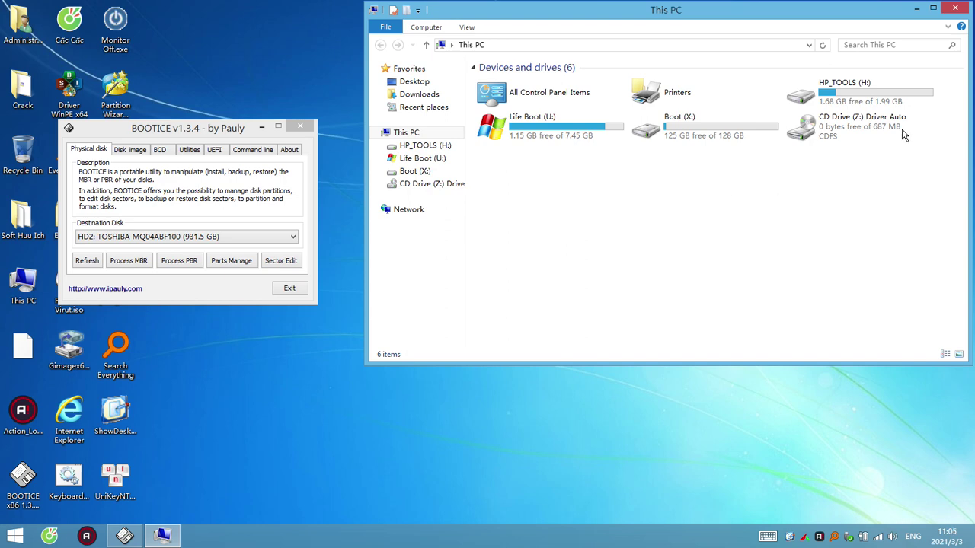
Inspect the CD Drive (Z:) and its shortcut options in This PC
left_click(858, 127)
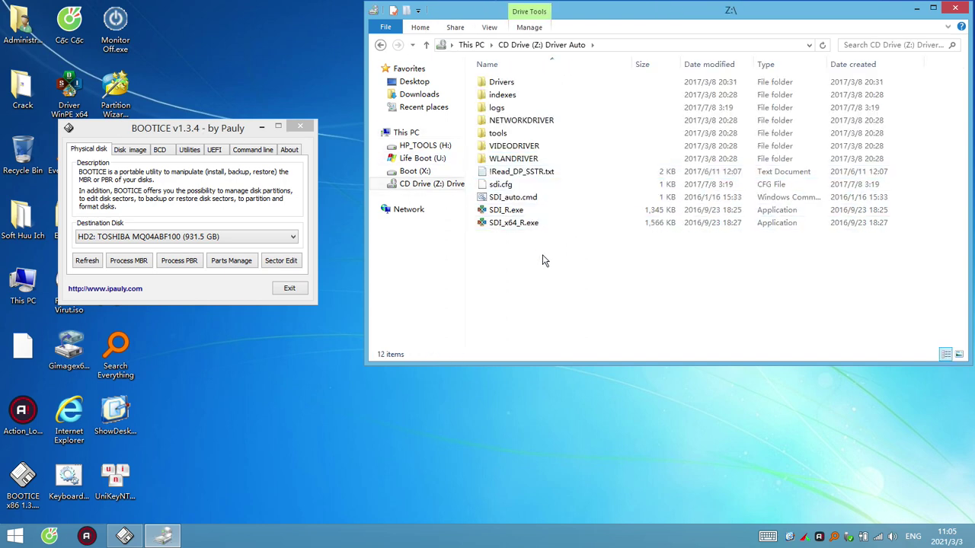
mouse_move(556, 277)
left_mouse_down()
mouse_move(544, 137)
mouse_move(554, 261)
left_mouse_up()
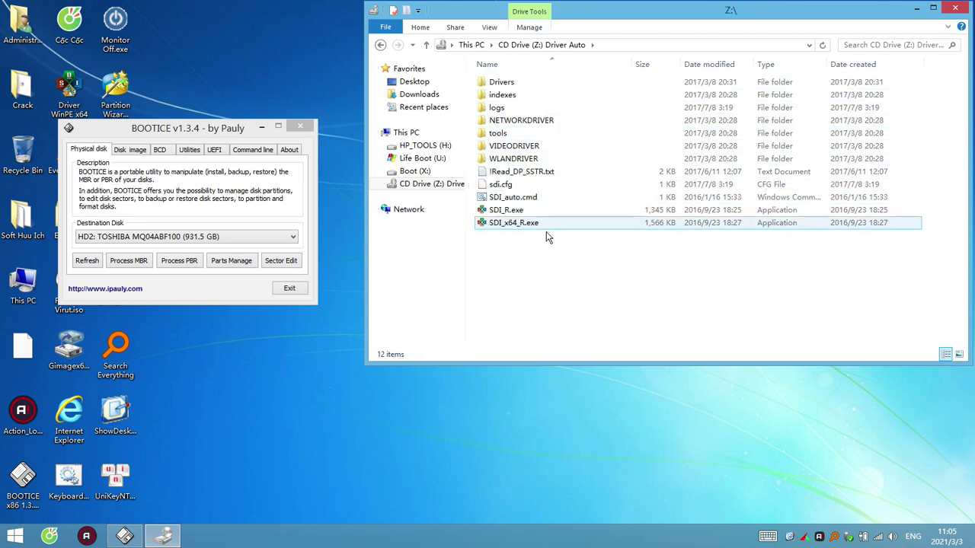
left_click(471, 44)
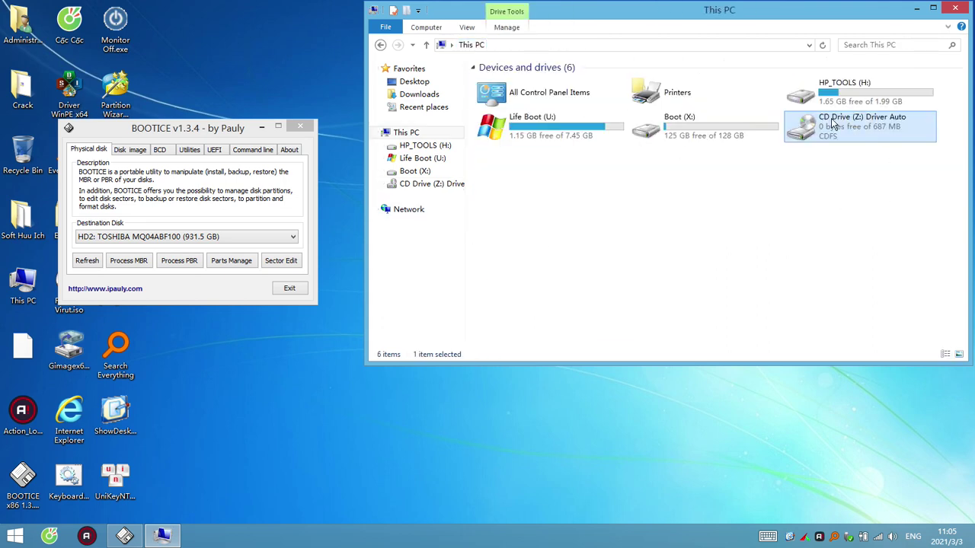
right_click(884, 150)
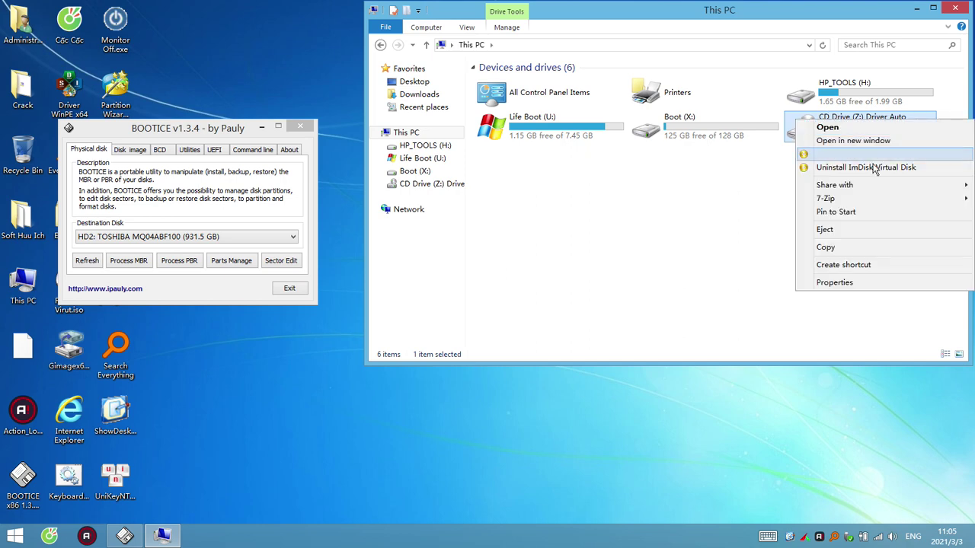
left_click(838, 239)
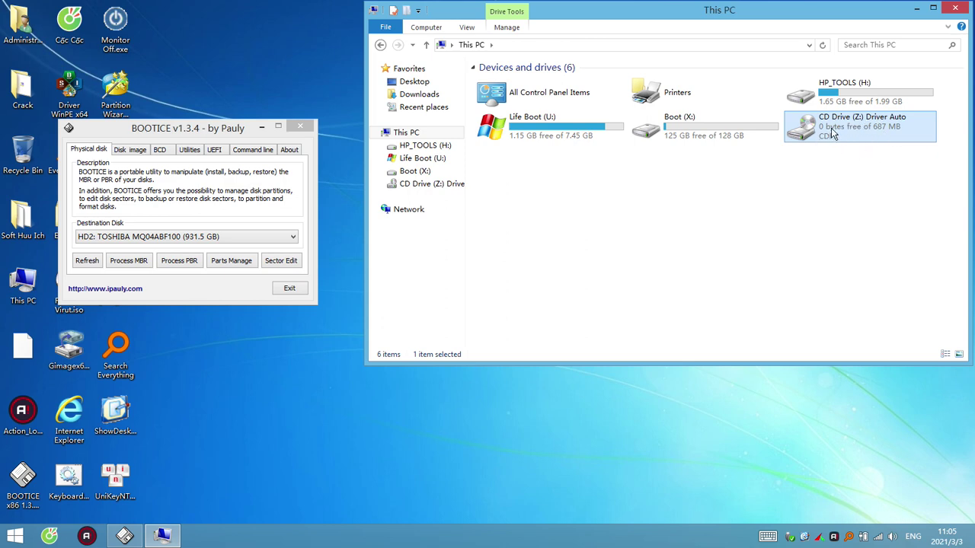
right_click(832, 134)
left_click(708, 216)
Refresh the This PC drive list repeatedly
right_click(591, 222)
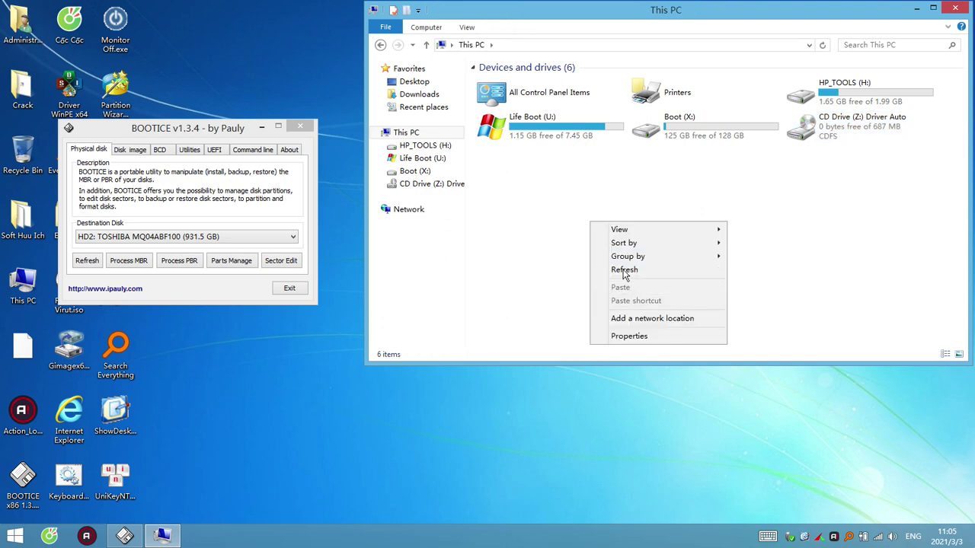
left_click(624, 271)
right_click(660, 204)
left_click(682, 252)
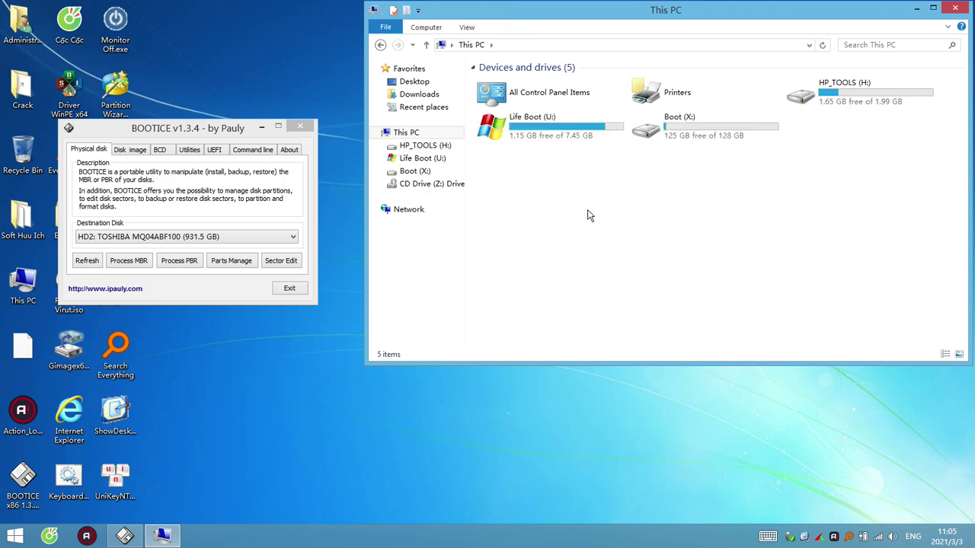
right_click(587, 215)
left_click(598, 259)
right_click(579, 219)
left_click(609, 271)
right_click(588, 197)
left_click(619, 246)
right_click(611, 232)
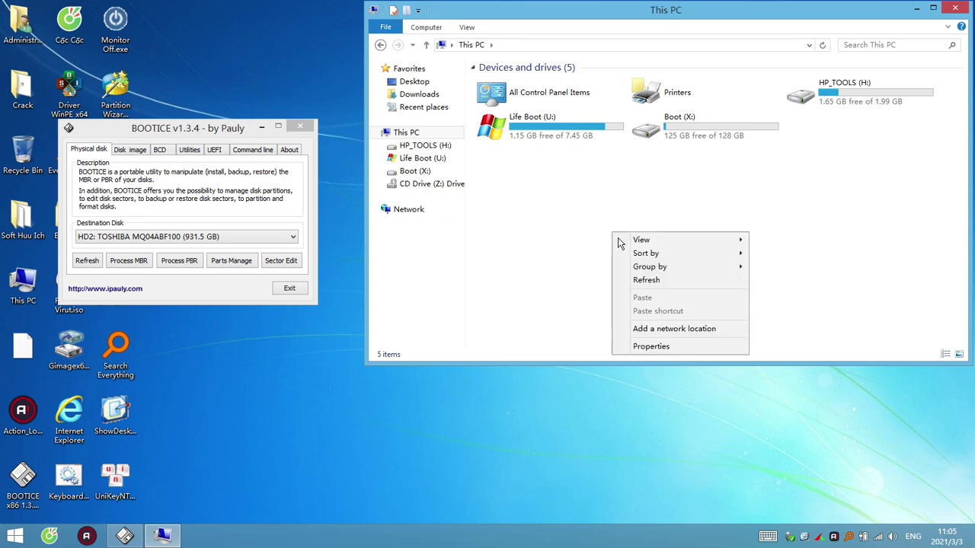
left_click(644, 281)
Unmount the Life Boot (U:) ImDisk virtual disk and refresh This PC
left_click(570, 128)
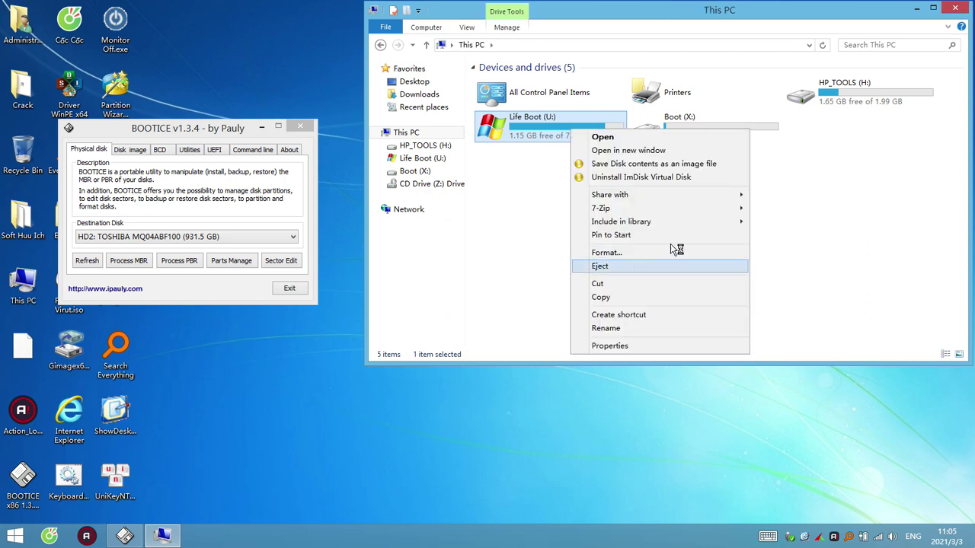
left_click(593, 177)
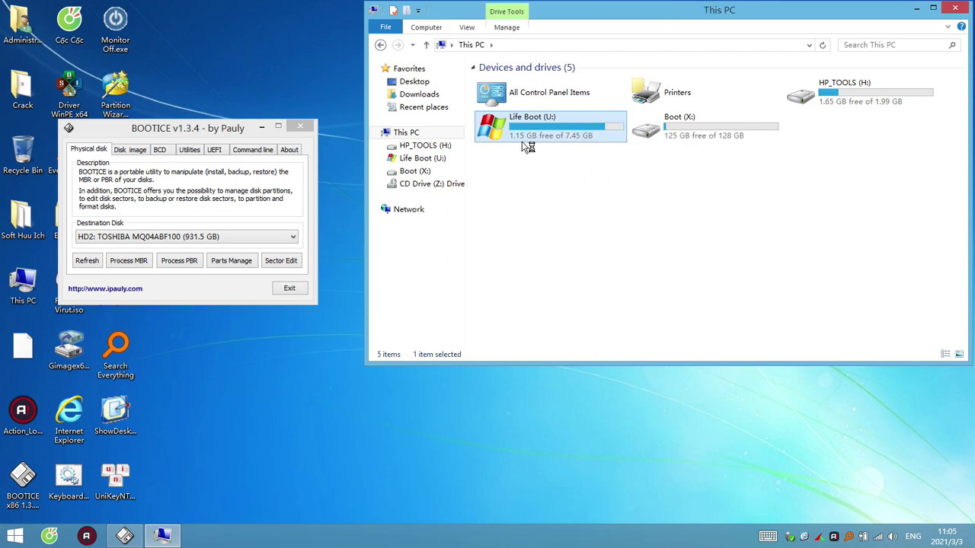
right_click(590, 235)
left_click(630, 283)
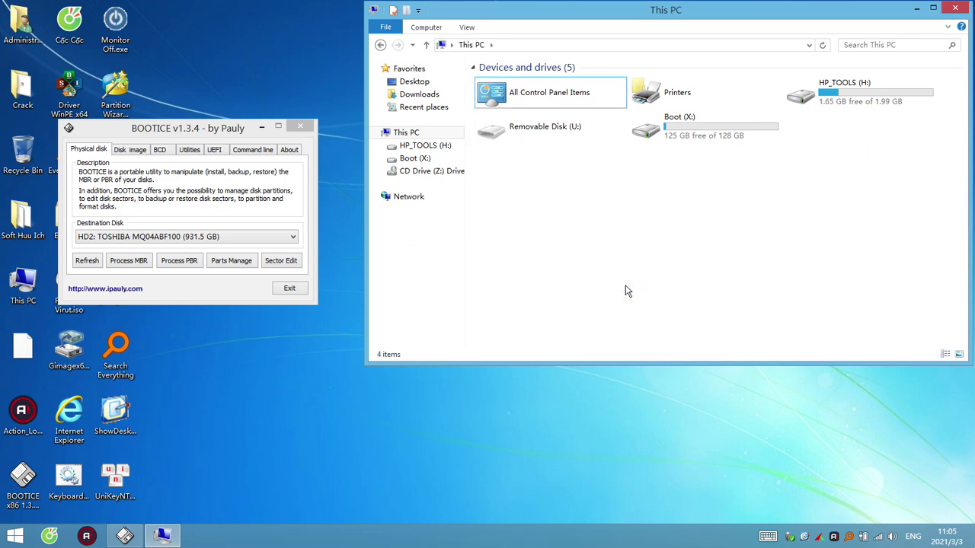
Open HP_TOOLS (H:) and delete the three 2021-03-03 PNG screenshots
left_click(440, 148)
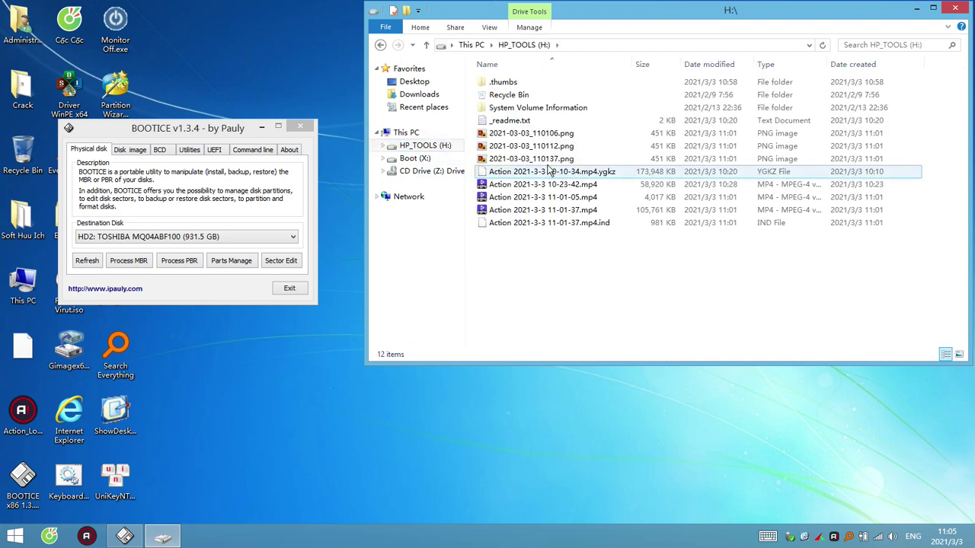
left_click(533, 133)
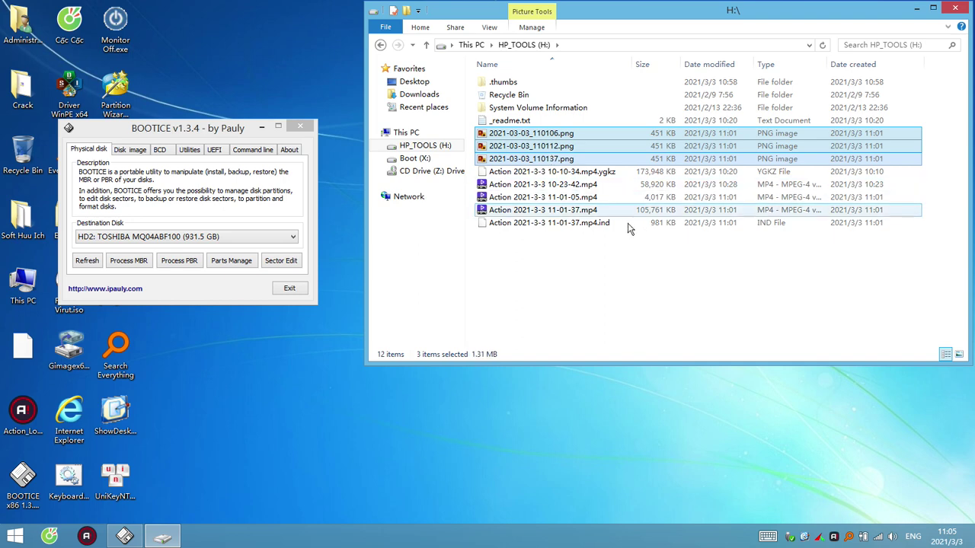
left_click(571, 200, "ctrl")
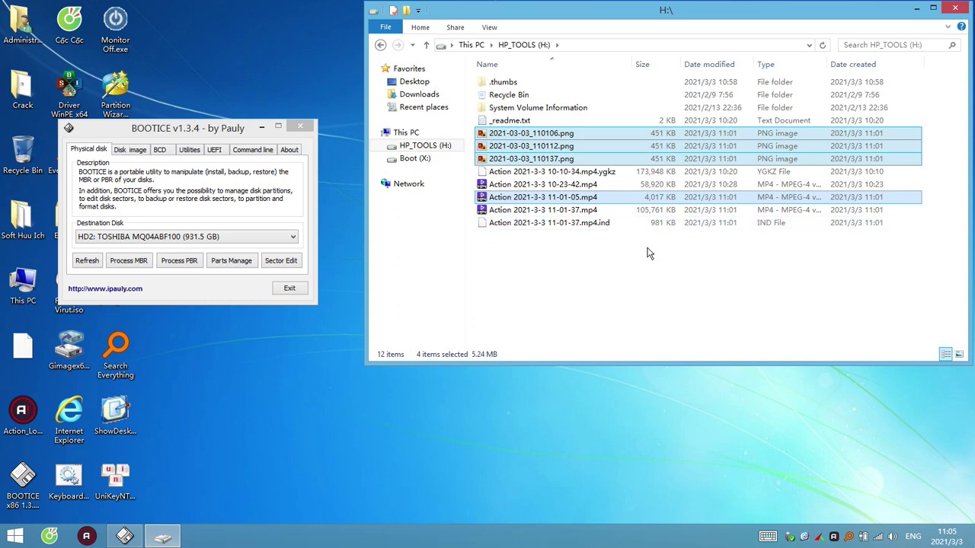
left_click(560, 160)
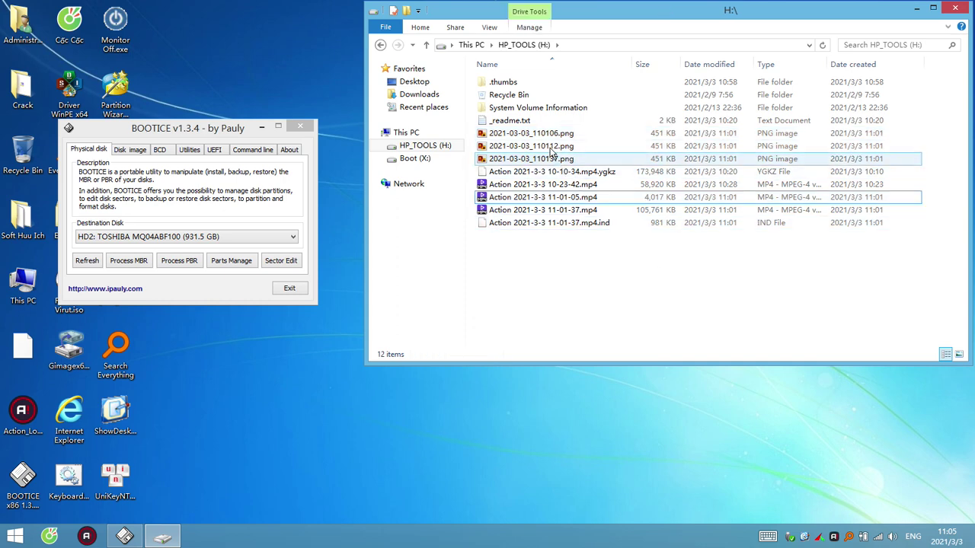
key("Up")
key("Up")
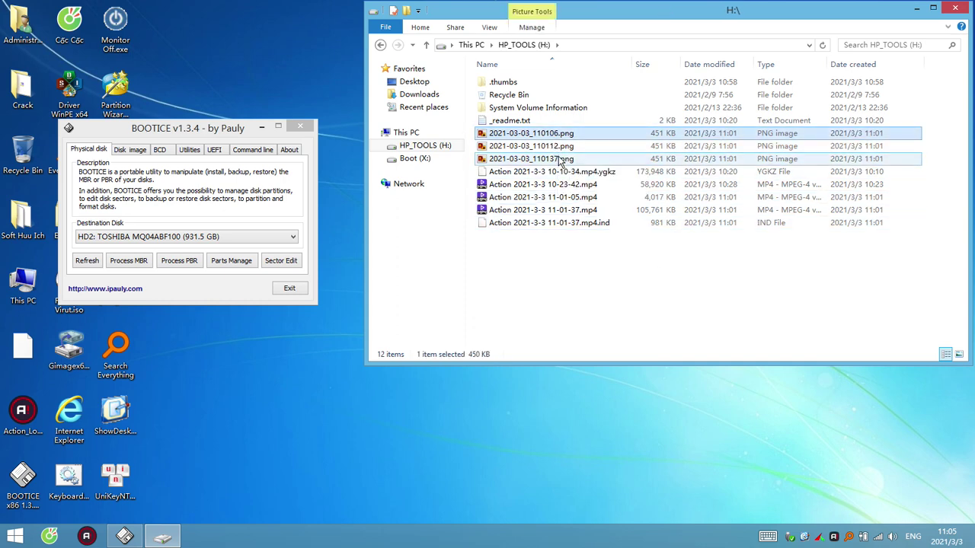
key("Delete")
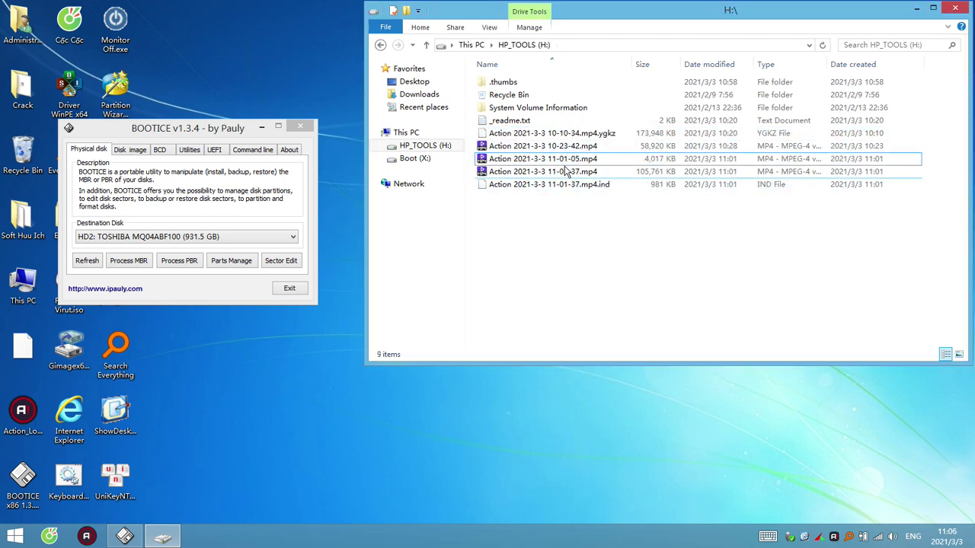
Start renaming the encrypted .ygkz video file, then leave its name unchanged
left_click(588, 144)
left_click(601, 134)
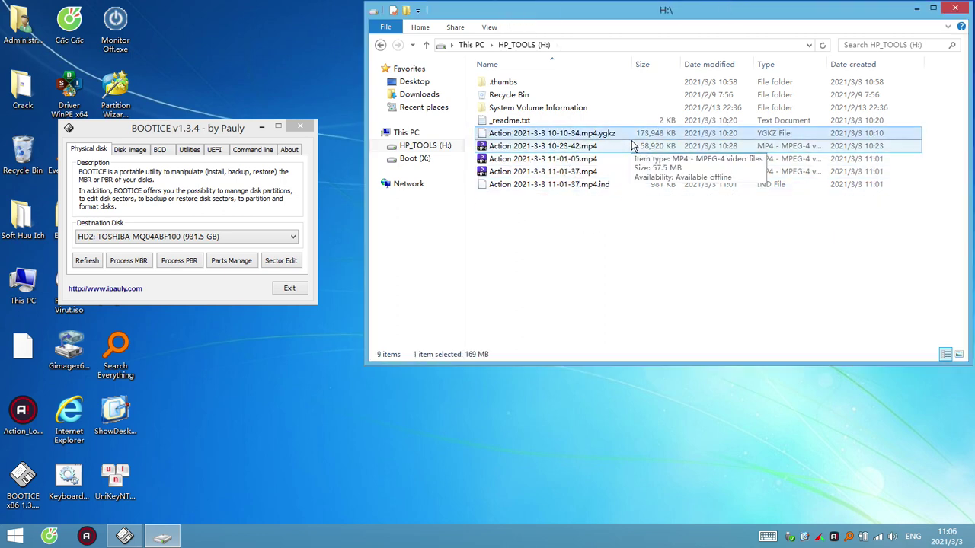
left_click(601, 134)
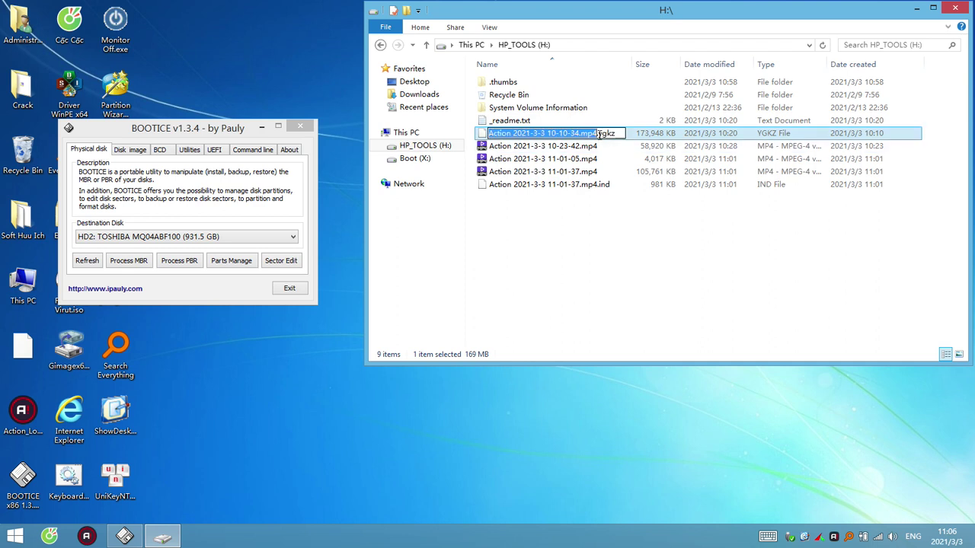
left_click(601, 134)
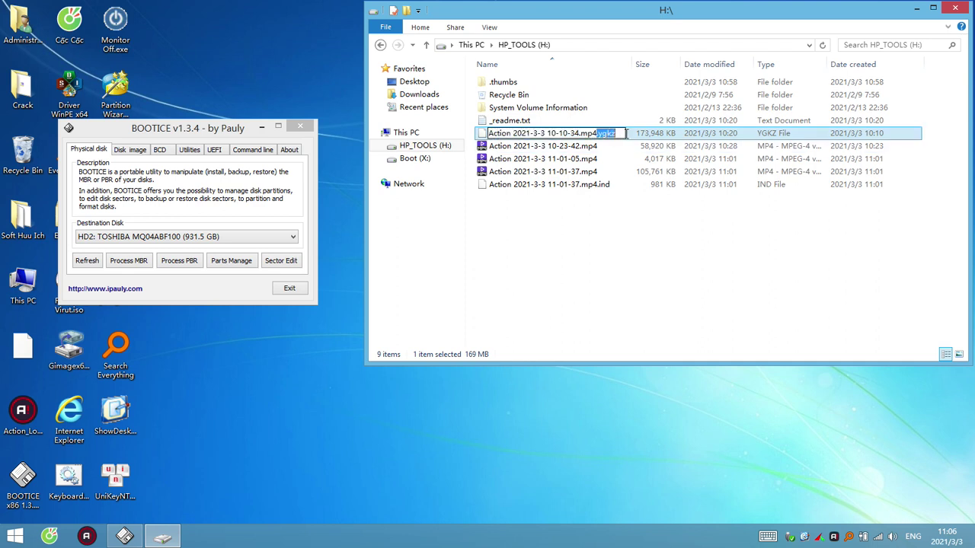
left_click(544, 275)
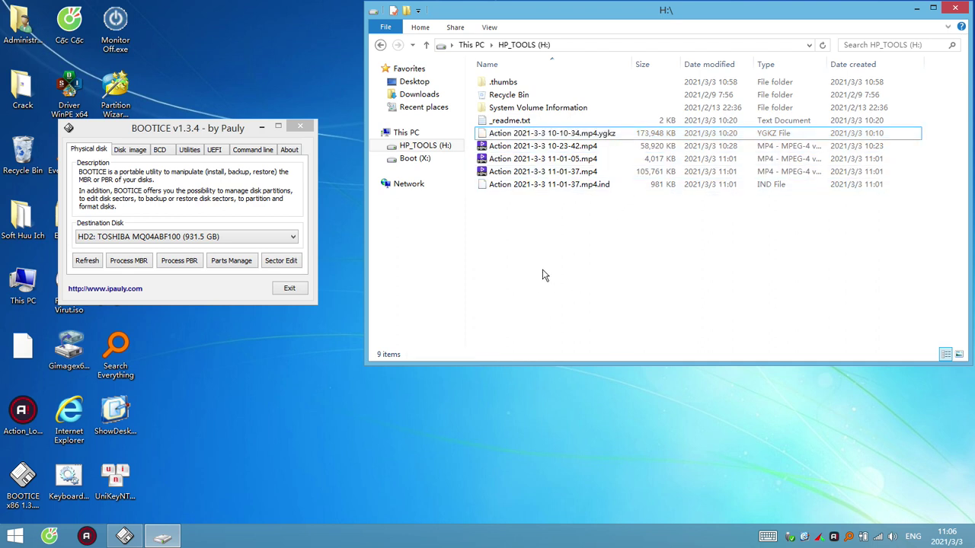
left_click(50, 536)
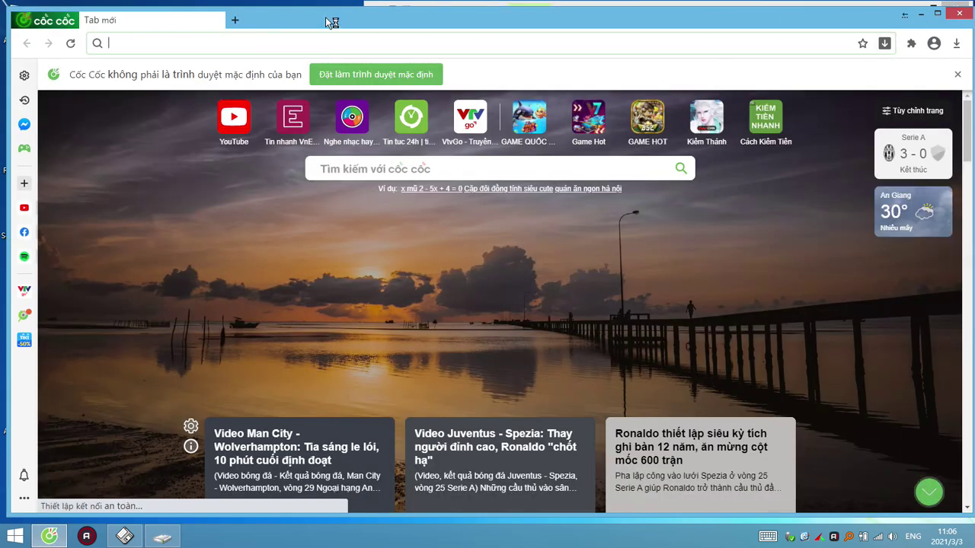
Load virustotal.com in Cốc Cốc, then minimize the browser
left_click(167, 50)
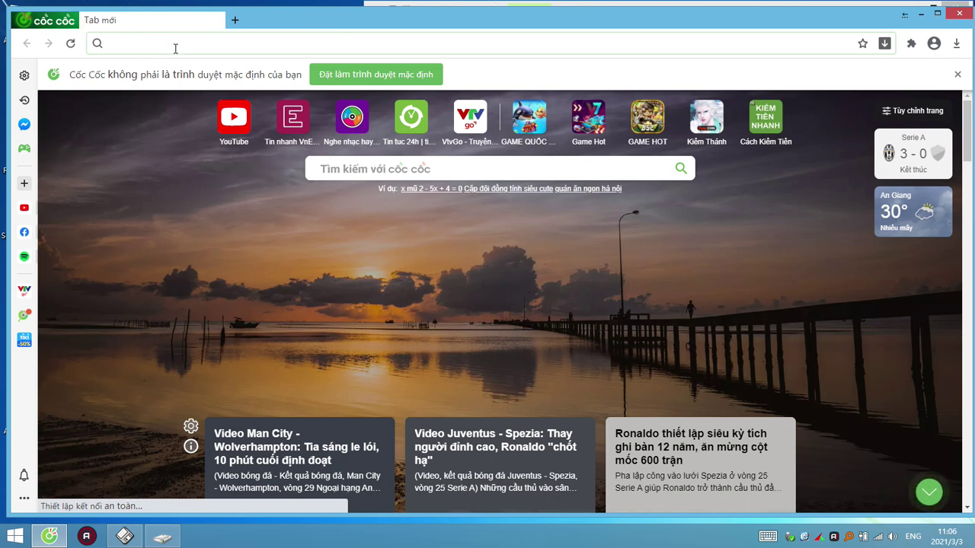
type("vi")
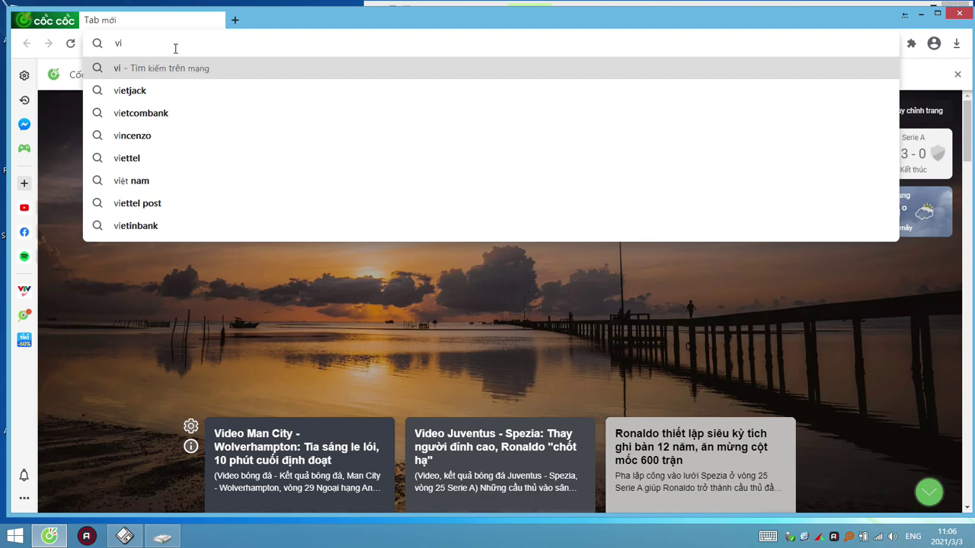
type("rust")
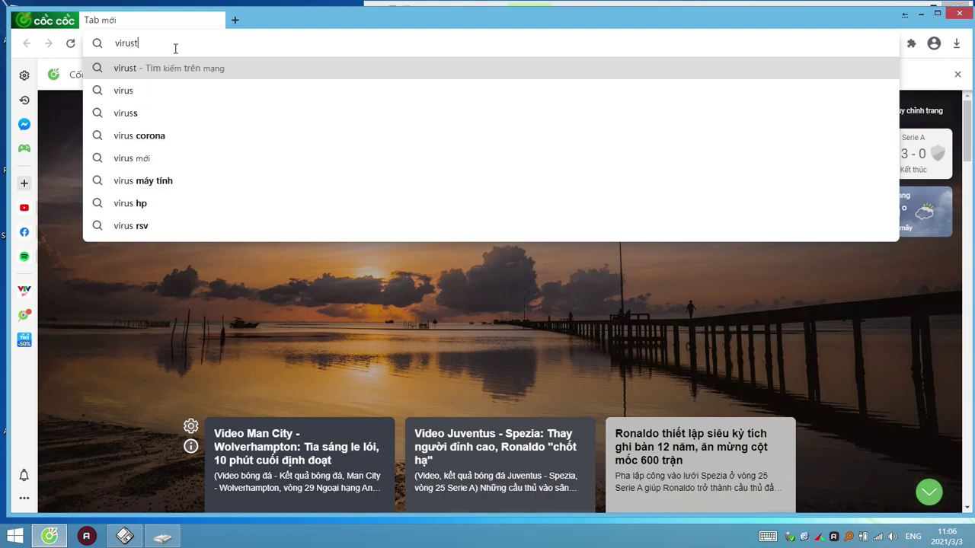
type("otal.com")
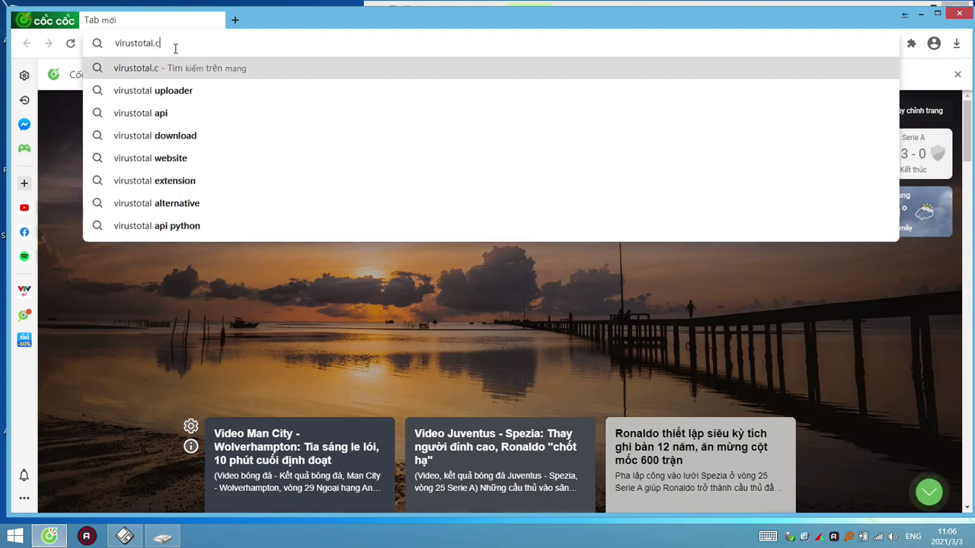
key("Return")
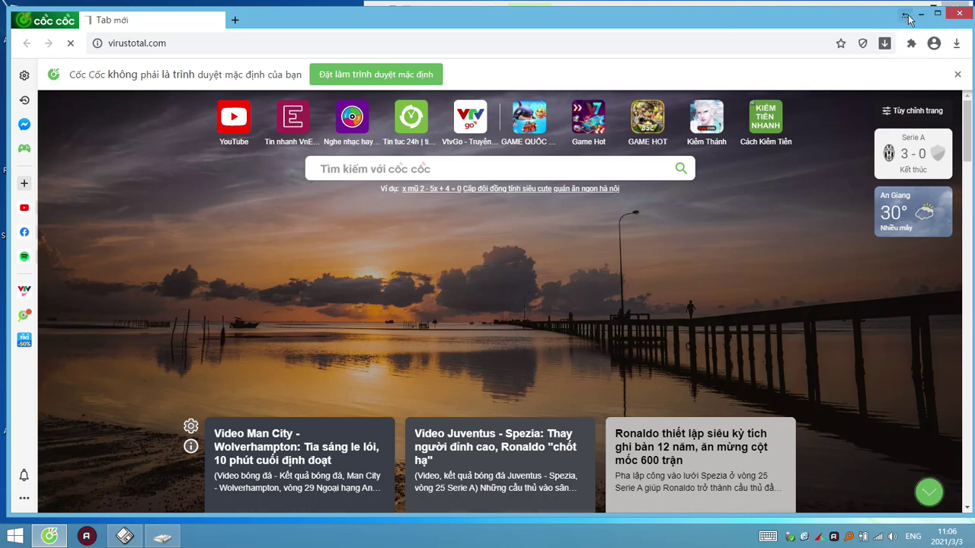
left_click(921, 13)
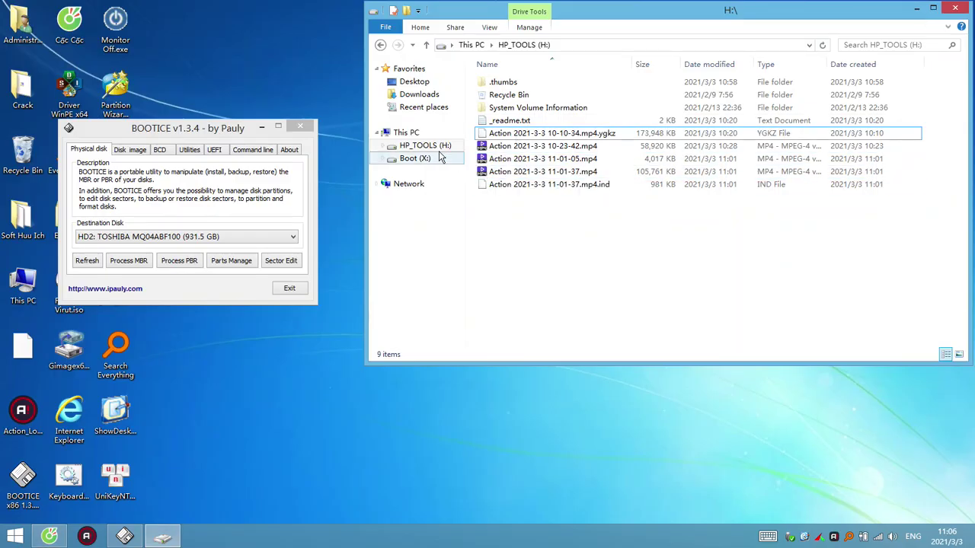
Browse Life Boot (U:), sorting by date modified and opening the Virus Ransomeware Ma Hoa Files folder
left_click(406, 132)
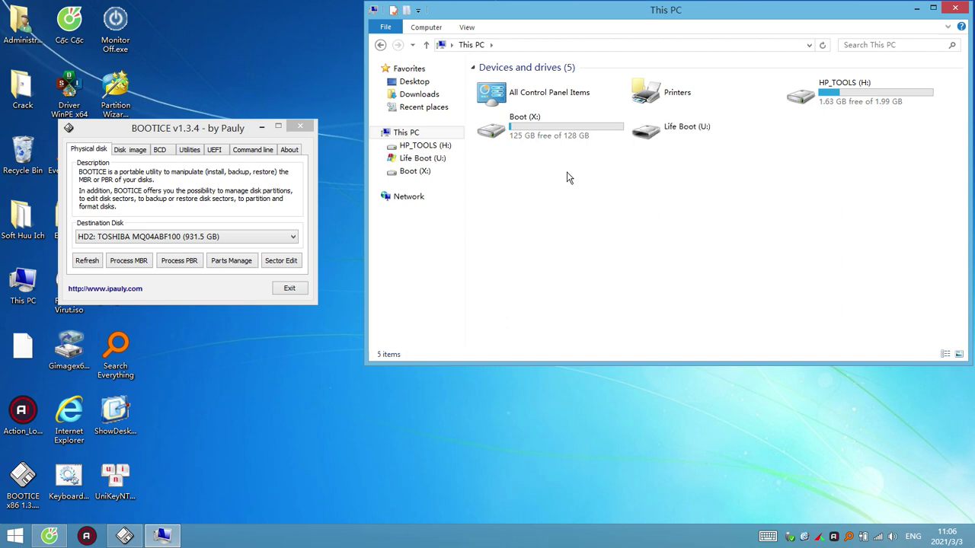
left_click(420, 161)
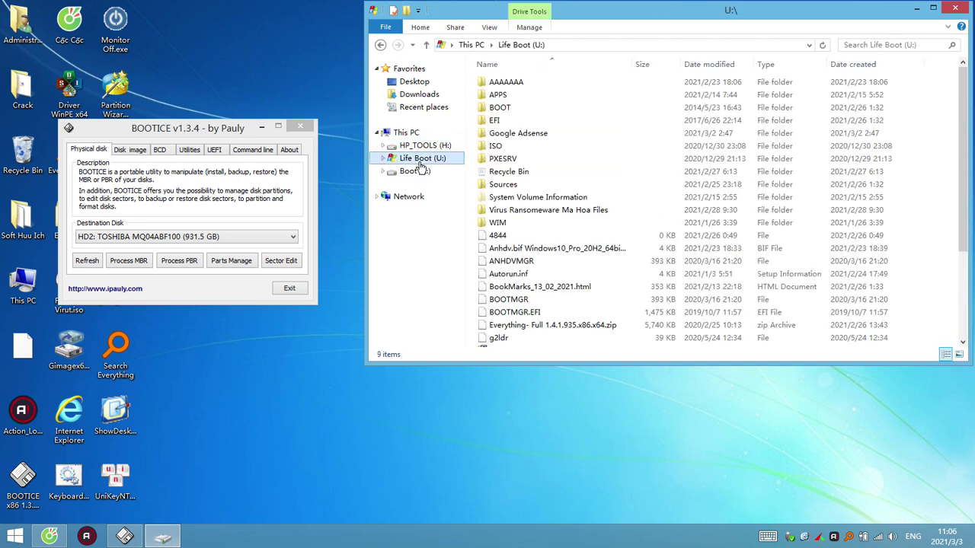
left_click(727, 64)
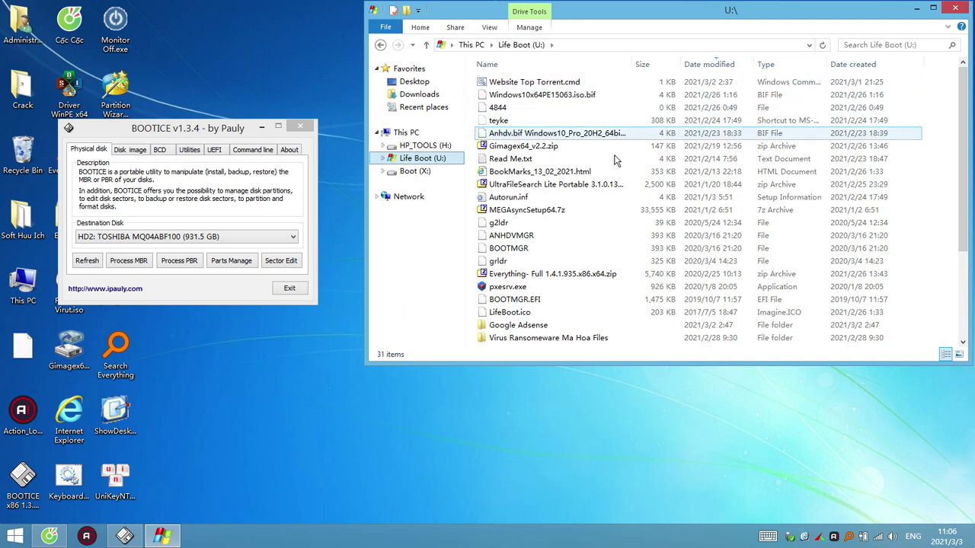
double_click(575, 340)
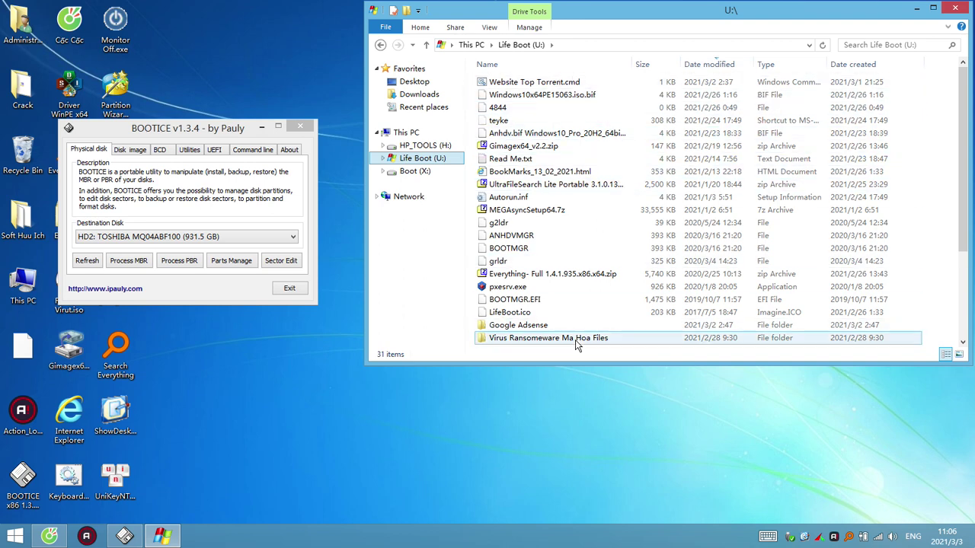
left_click(521, 45)
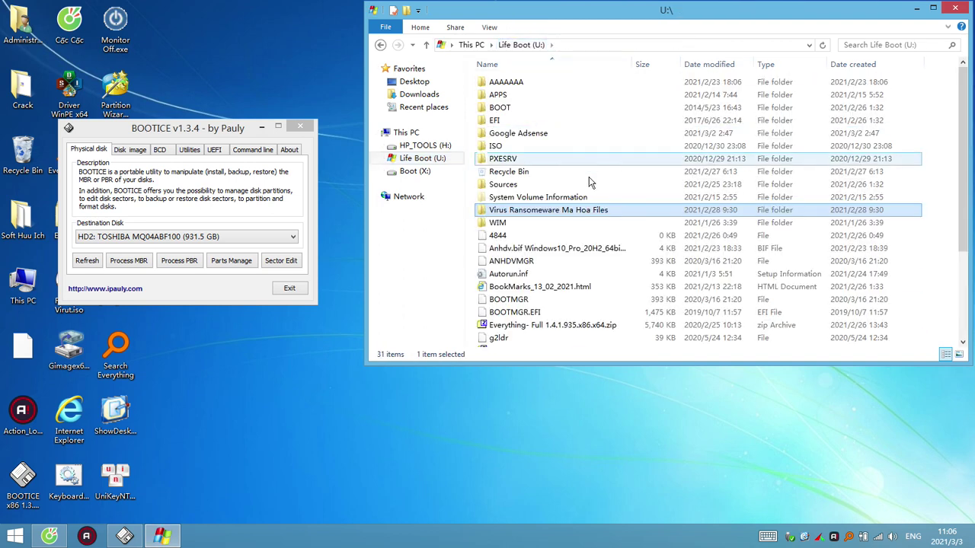
scroll(591, 187, "down", 4)
scroll(591, 187, "up", 4)
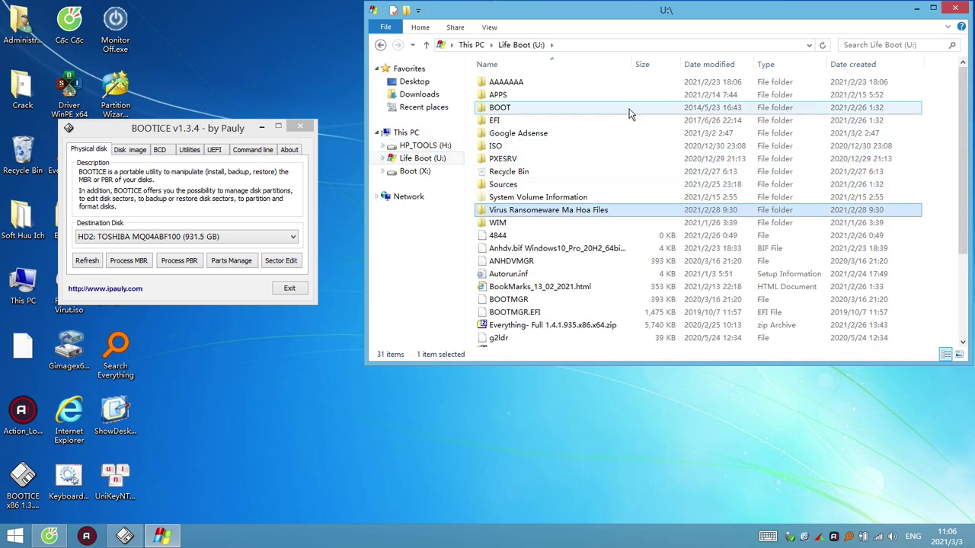
Close the U:\ window and move BOOTICE up and to the right, bringing the browser forward
left_click(955, 9)
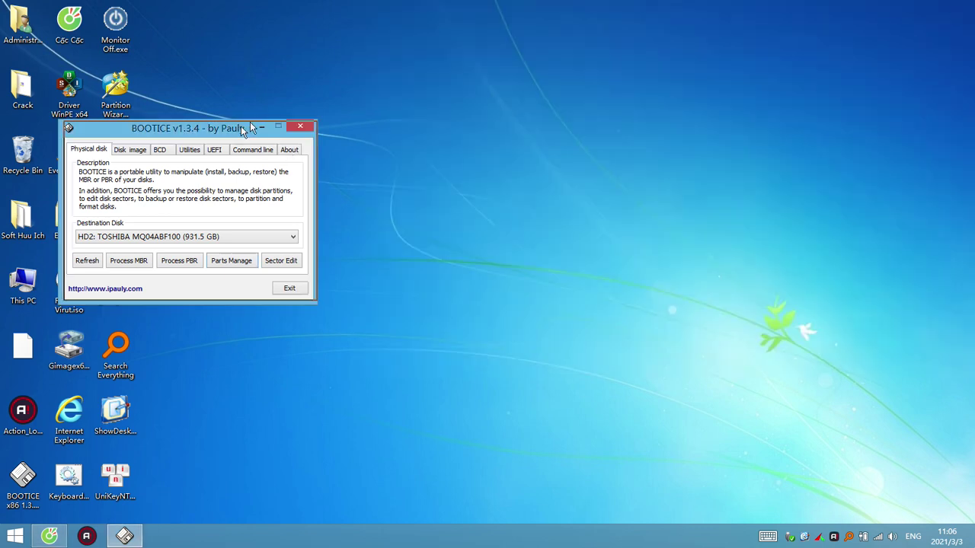
left_click_drag(249, 124, 437, 45)
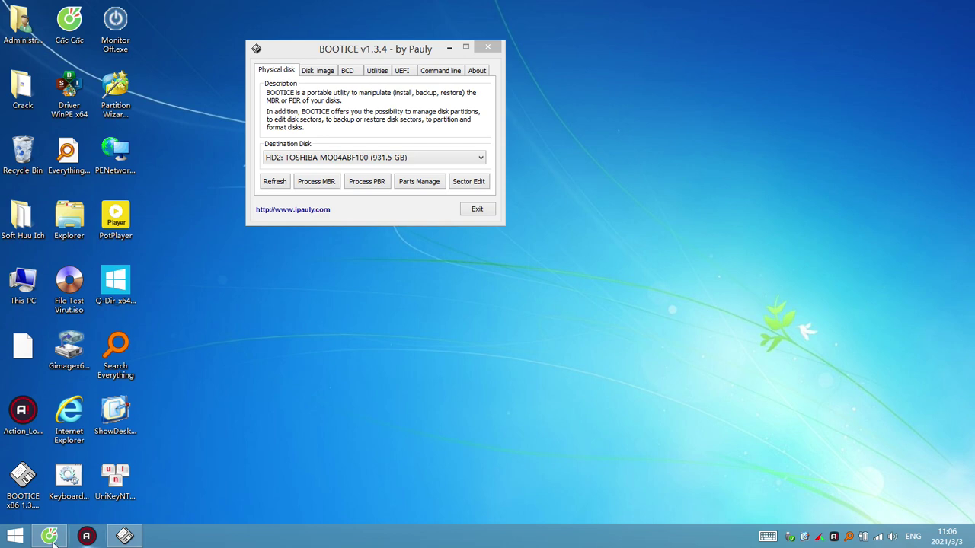
left_click(51, 538)
Go to secufiles.com in a new Cốc Cốc tab and dismiss the translation offer
left_click(235, 20)
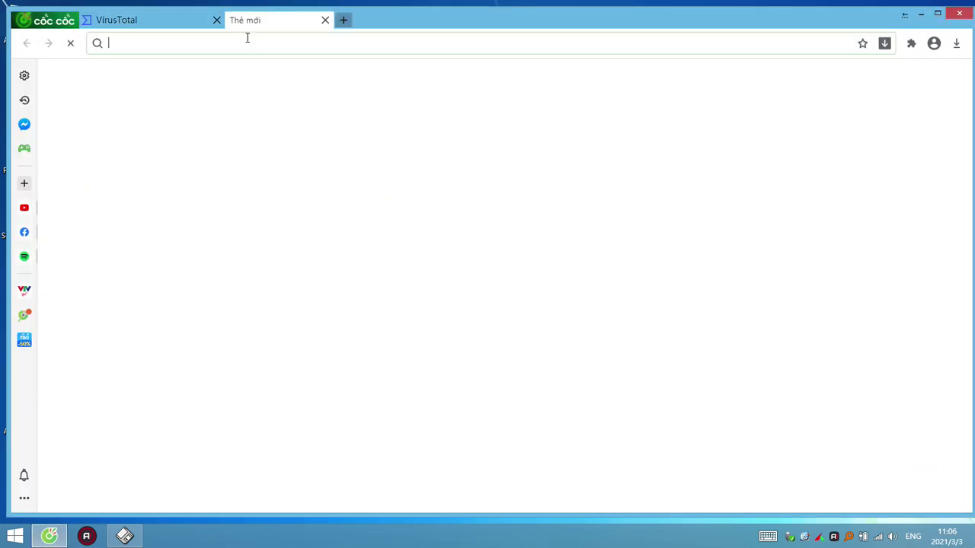
type("se")
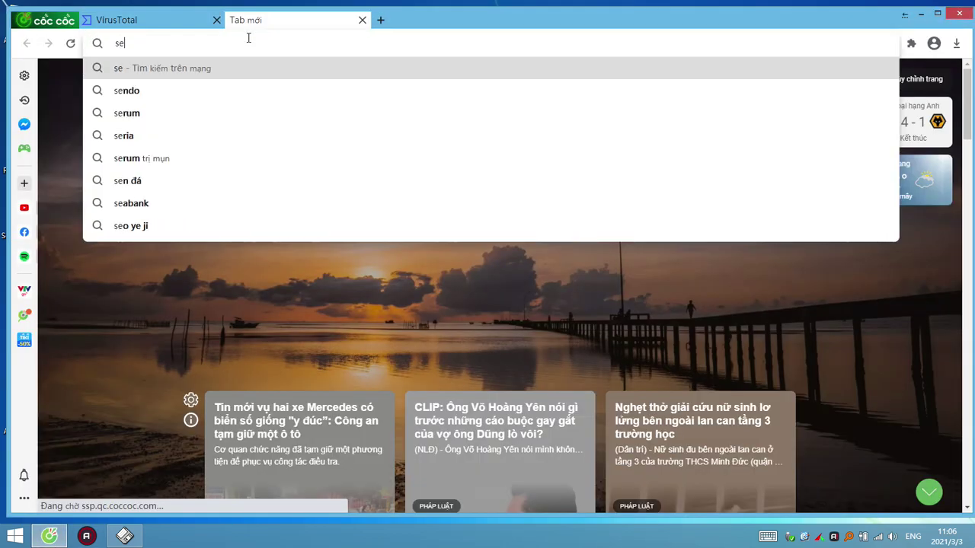
type("cufiles.com")
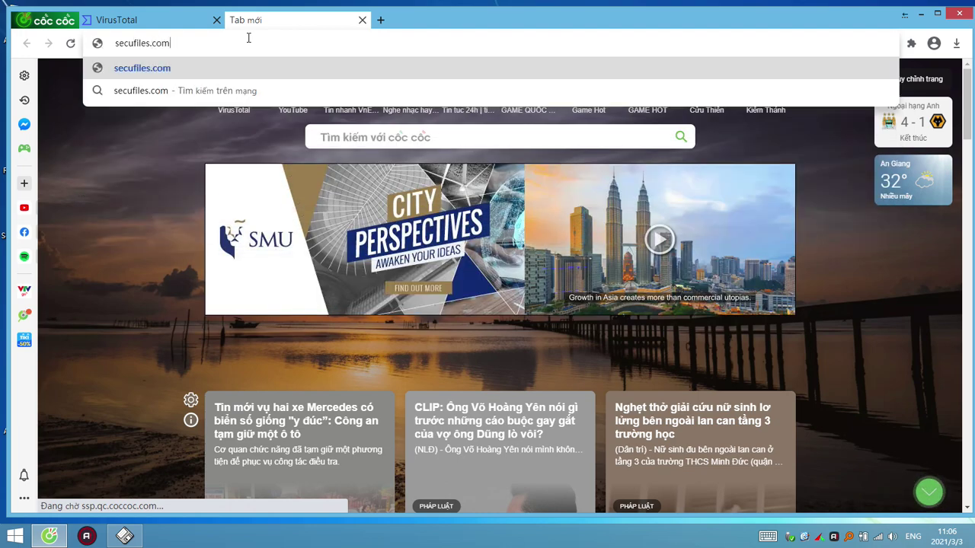
key("Return")
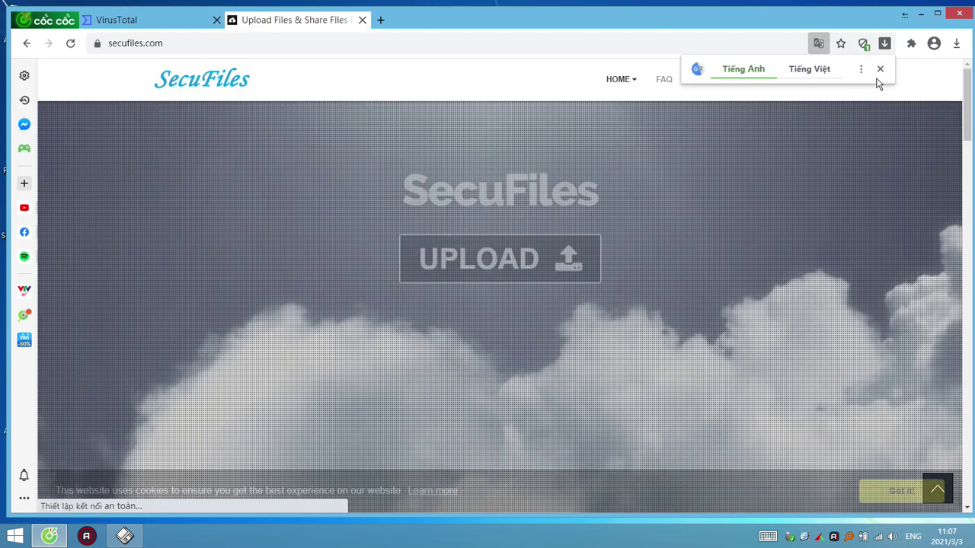
left_click(880, 70)
Log in to SecuFiles with the account username and password
left_click(816, 79)
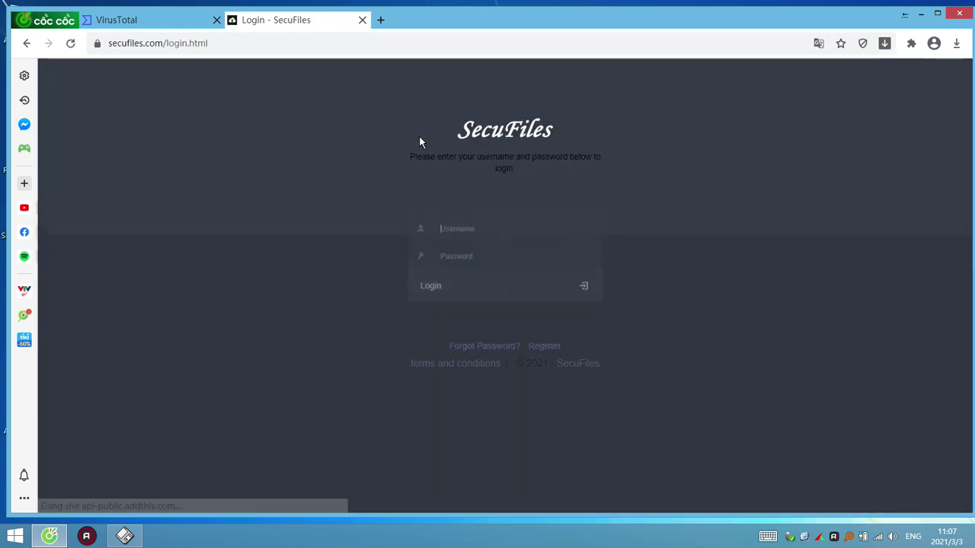
type("hgduyanh")
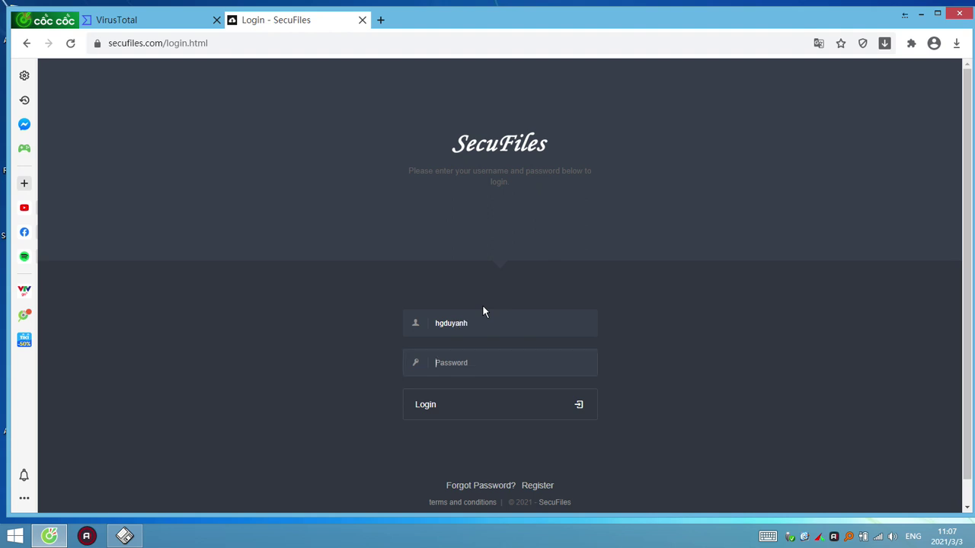
type("•••••••••")
key("Return")
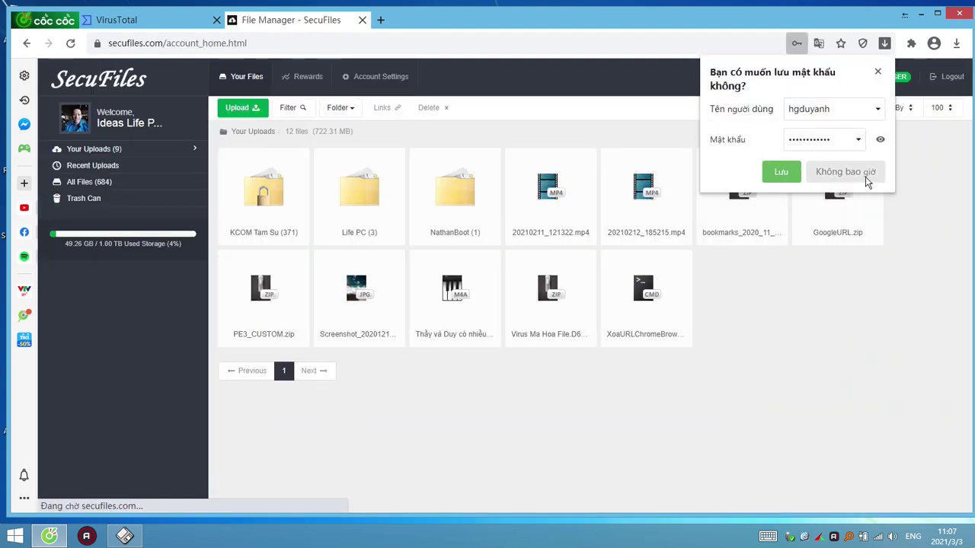
Decline saving the password and try downloading Virus Ma Hoa File.D6E.zip, dismissing the block warning
left_click(864, 177)
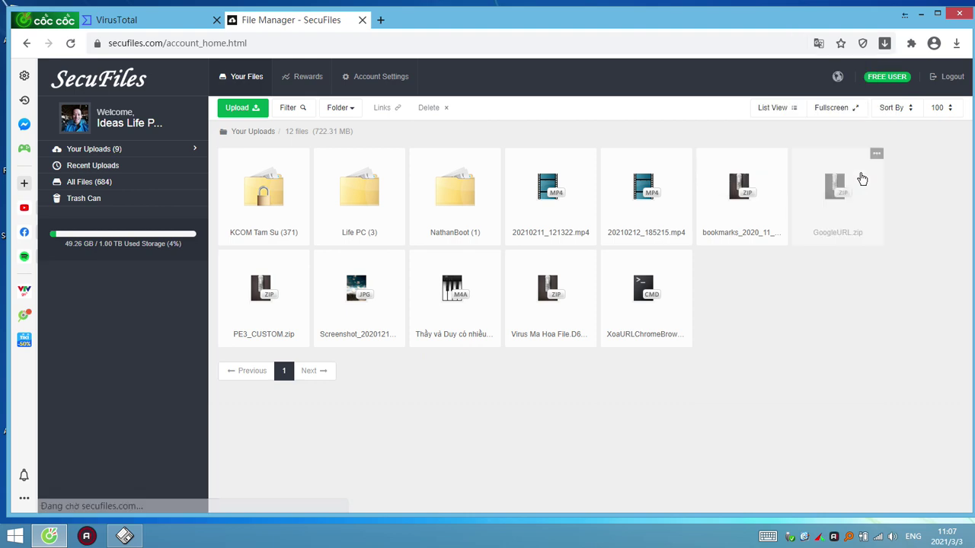
left_click(548, 294)
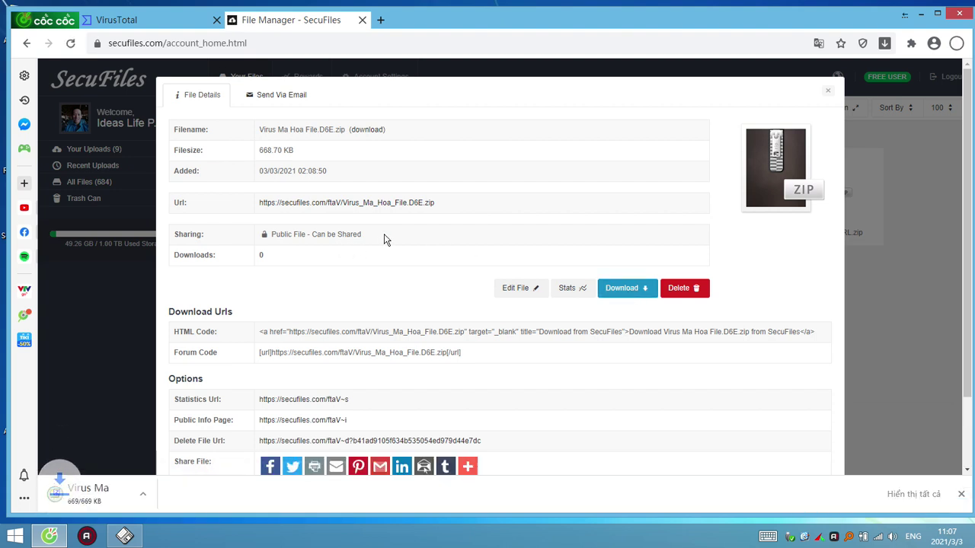
left_click(344, 63)
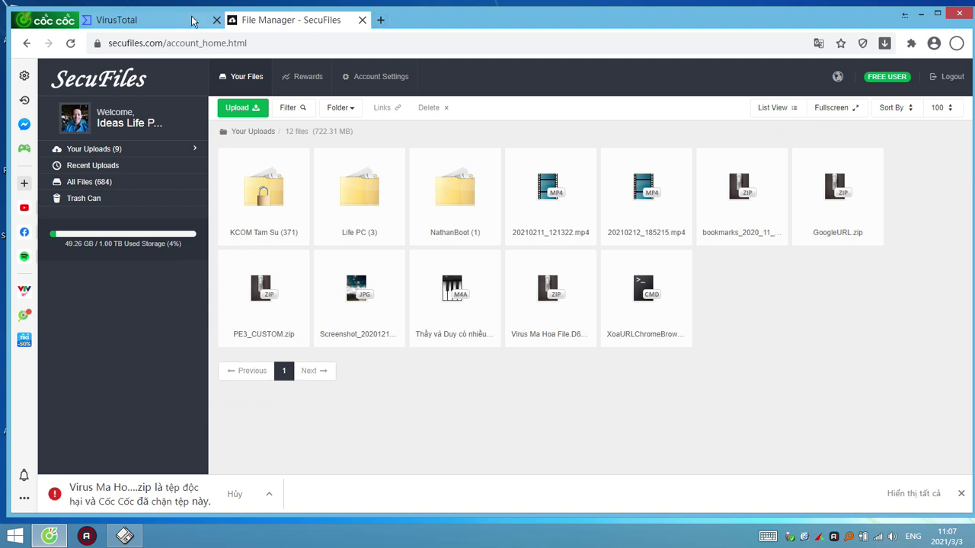
left_click(362, 20)
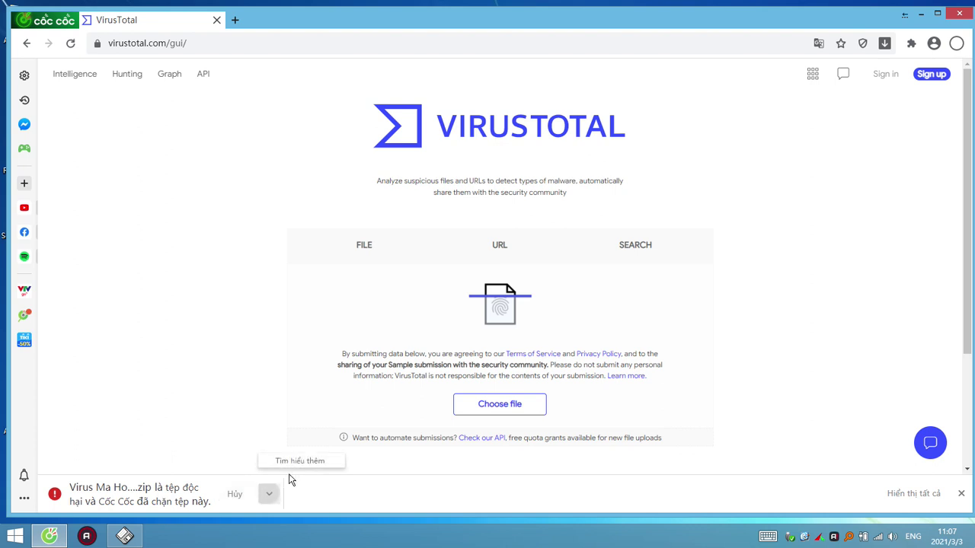
left_click(235, 495)
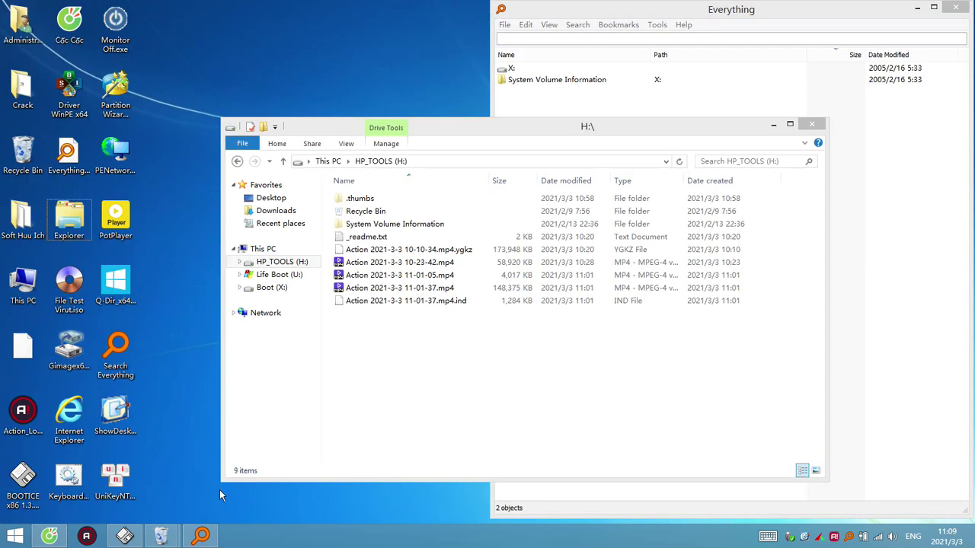
Copy the zip file's download URL from its details page and minimize the browser
left_click(49, 536)
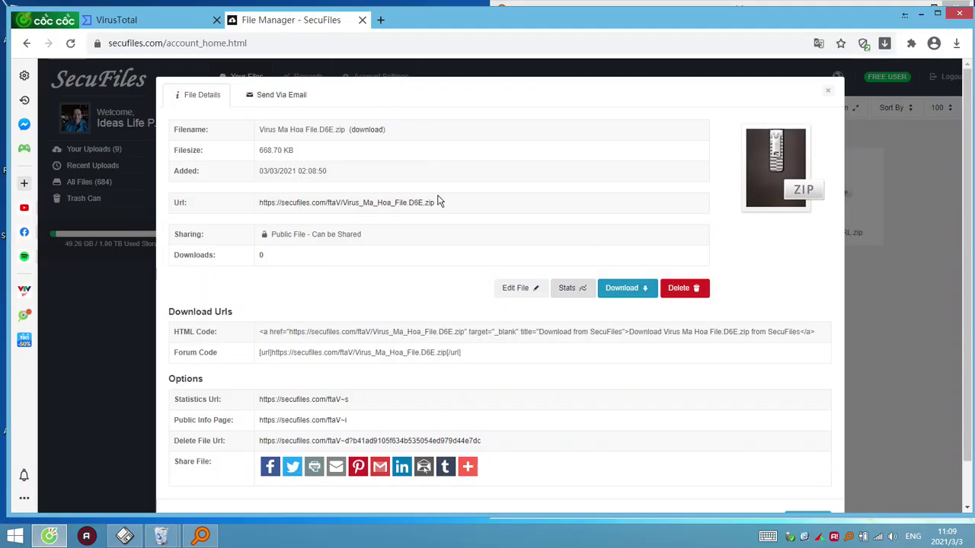
left_click_drag(436, 203, 261, 202)
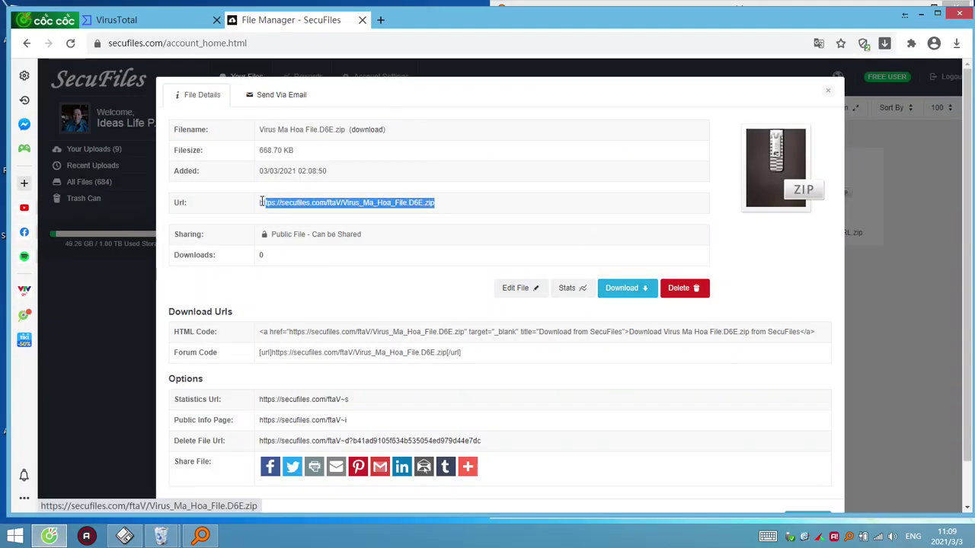
right_click(286, 207)
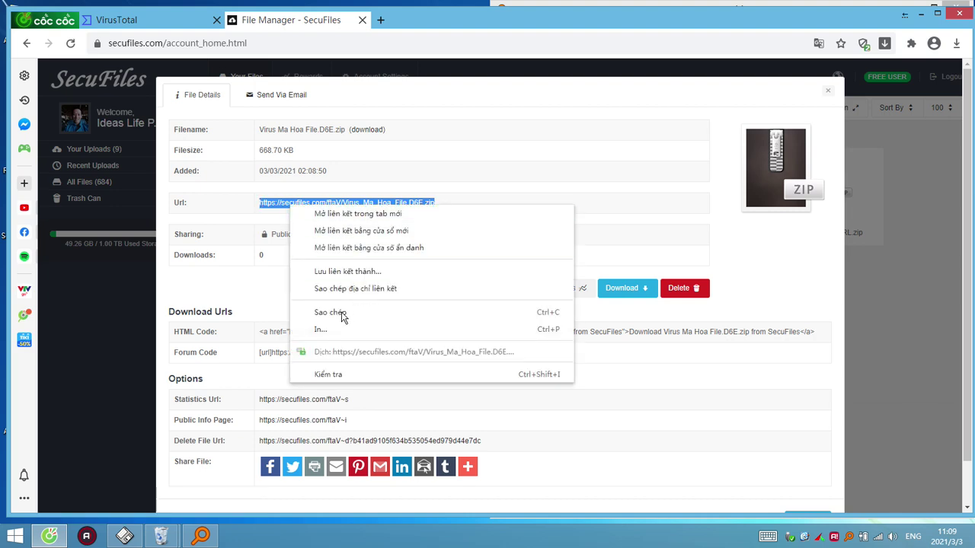
left_click(412, 291)
left_click(905, 14)
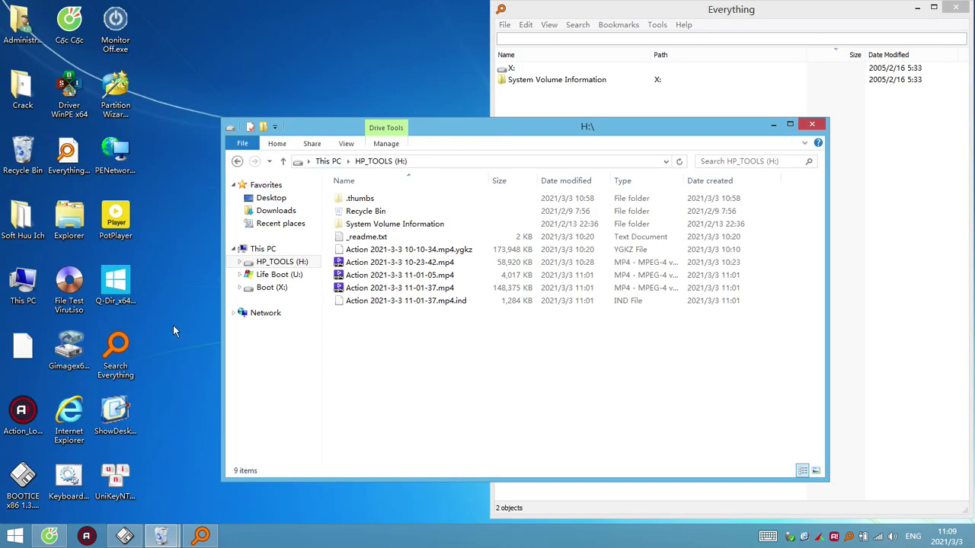
Launch Internet Explorer, go to the pasted download link, and maximize the window
double_click(91, 412)
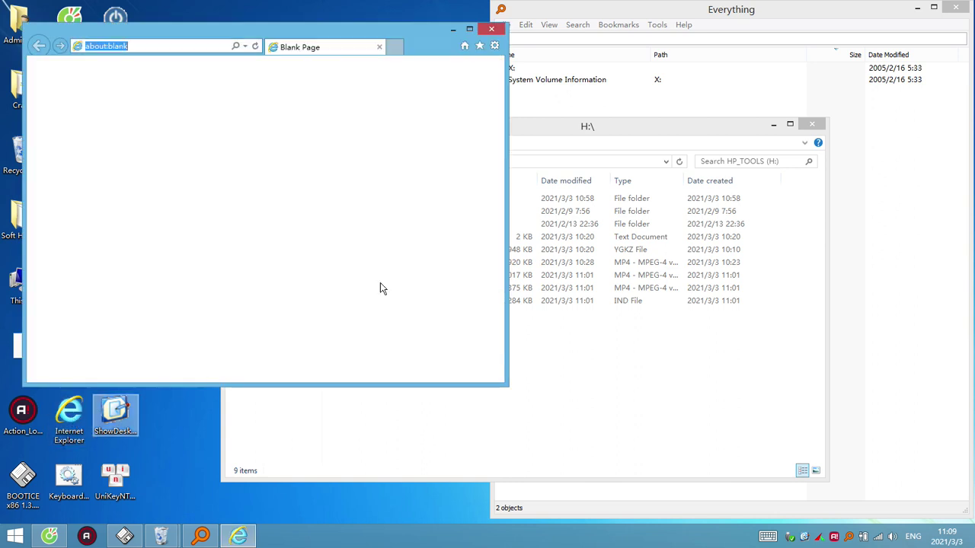
right_click(119, 50)
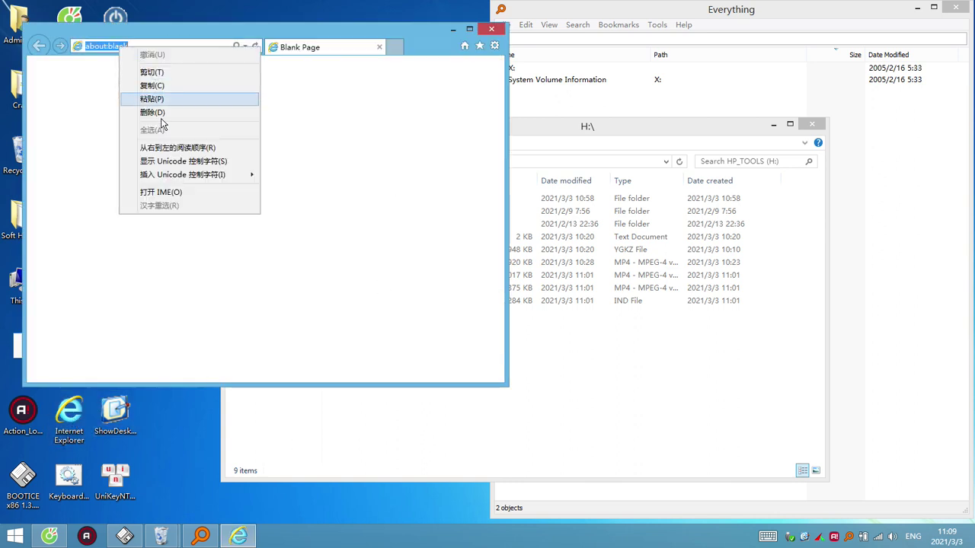
left_click(164, 105)
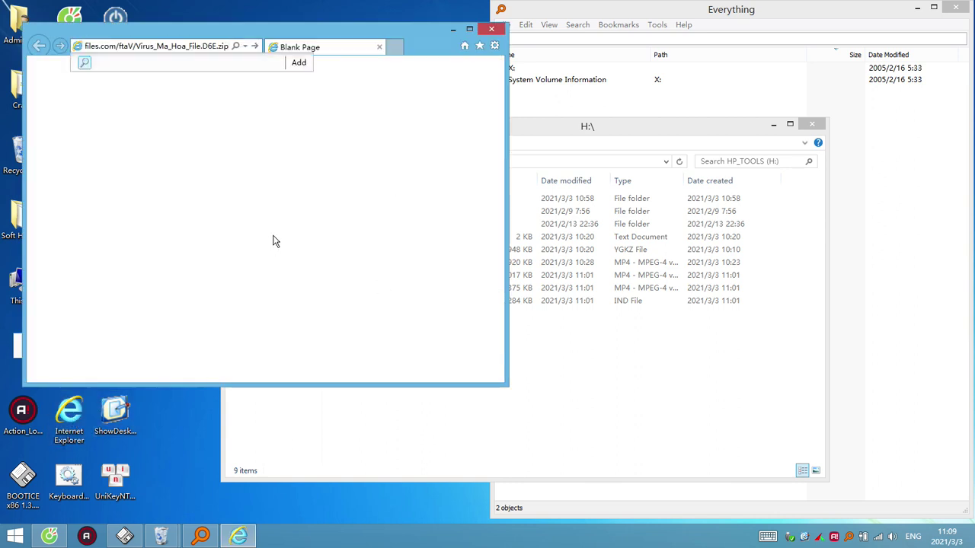
key("Return")
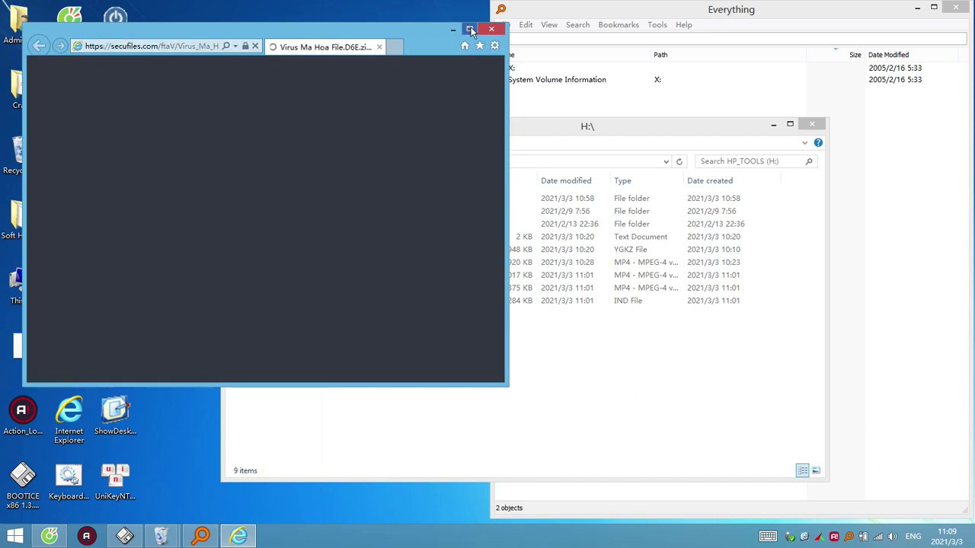
left_click(470, 30)
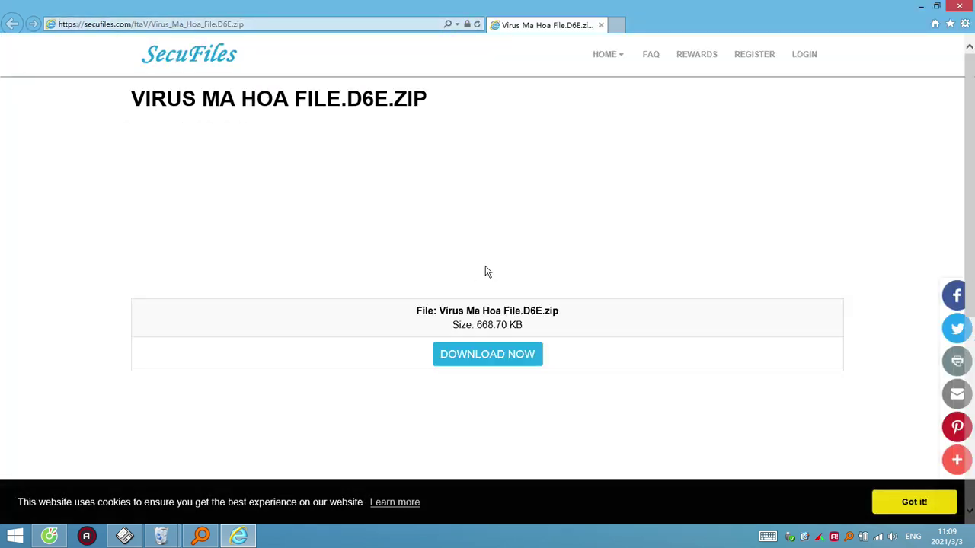
Download Virus Ma Hoa File.D6E.zip into Downloads and open its containing folder
left_click(485, 361)
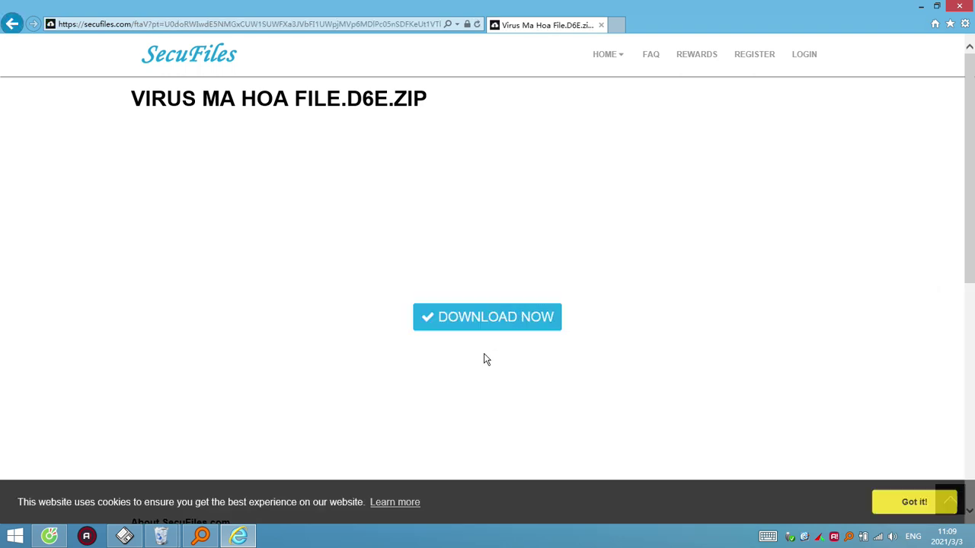
left_click(505, 320)
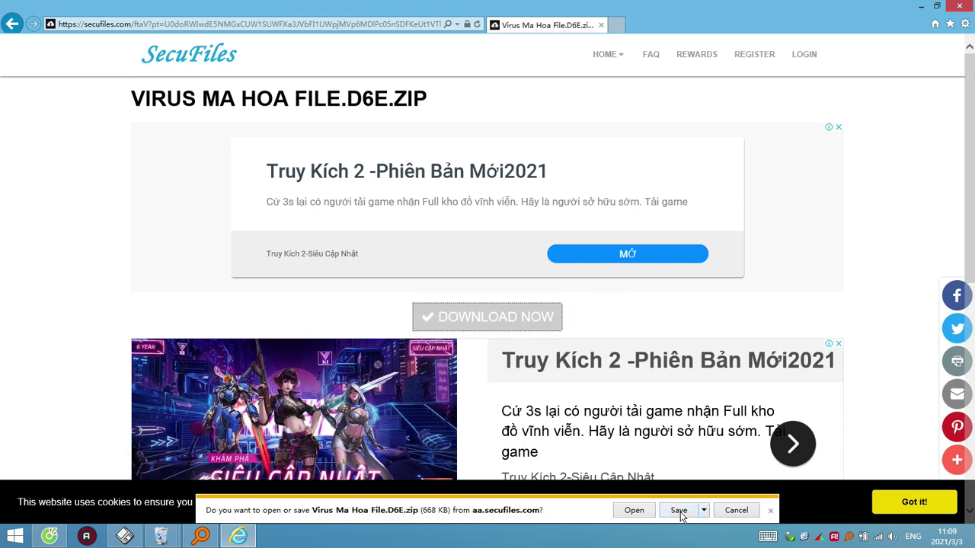
left_click(678, 510)
left_click(641, 509)
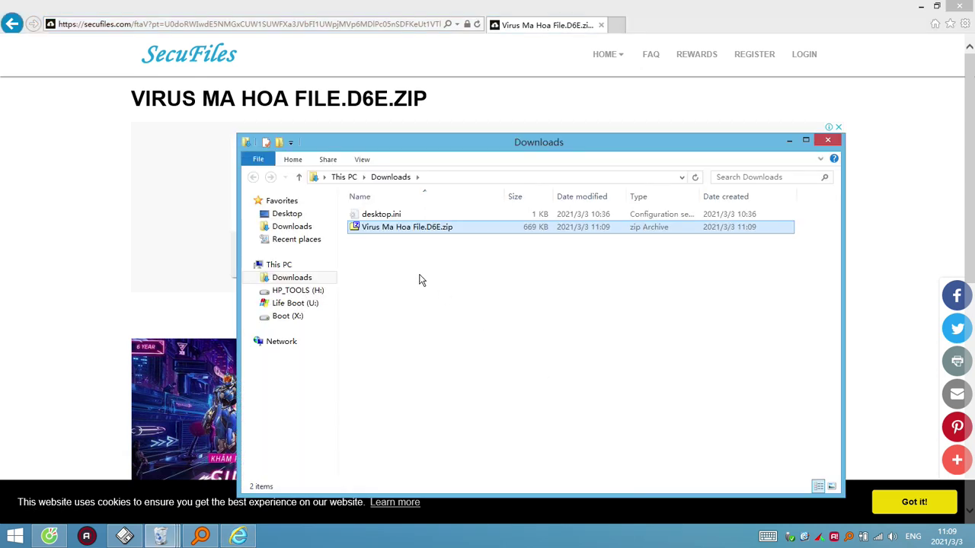
Copy Virus Ma Hoa File.D6E.zip and paste it into the ransomware test folder on Life Boot (U:)
right_click(402, 237)
left_click(436, 345)
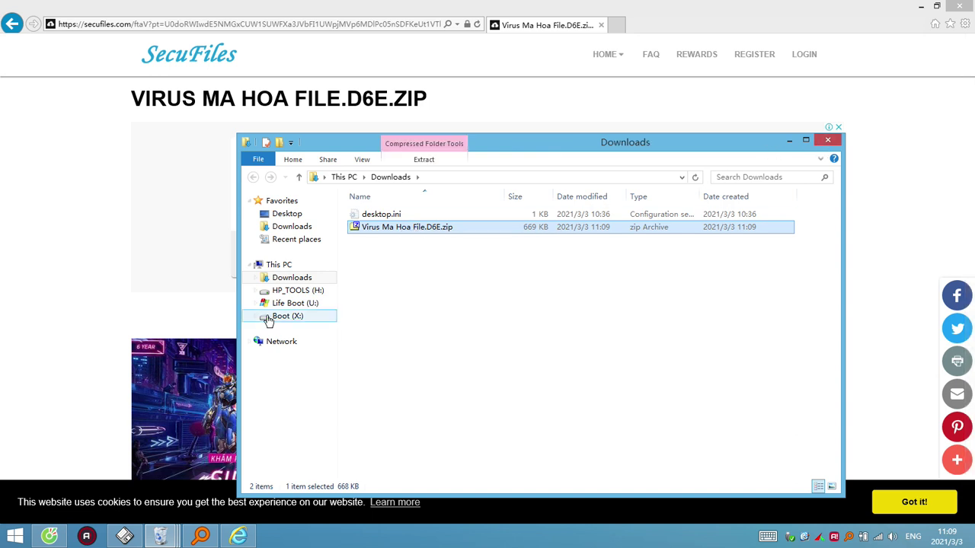
left_click(257, 304)
right_click(303, 402)
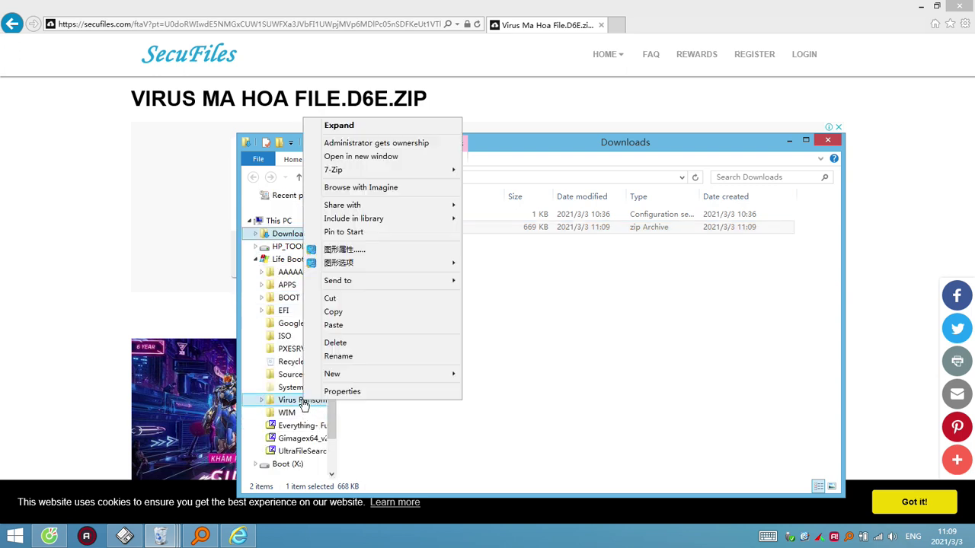
left_click(341, 326)
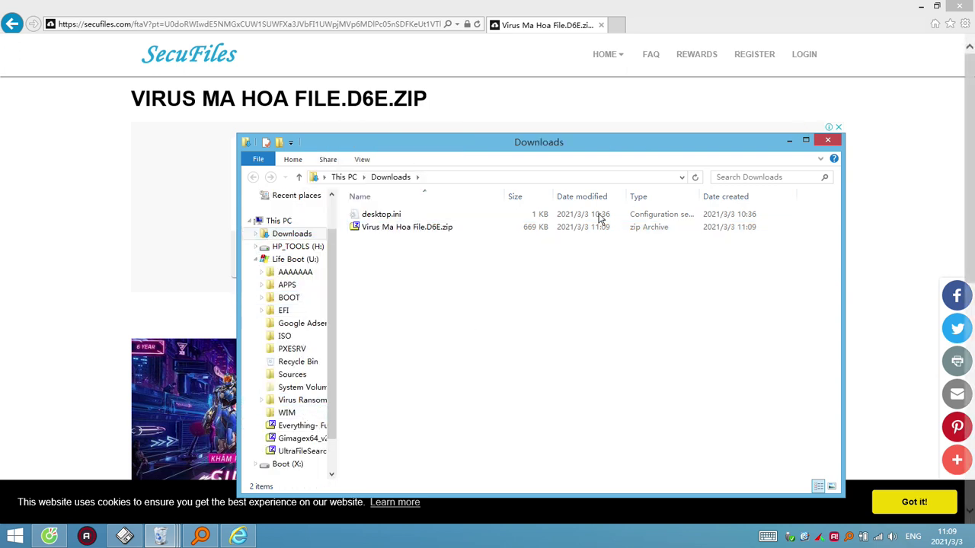
Close the Downloads folder window and Internet Explorer
left_click(457, 234)
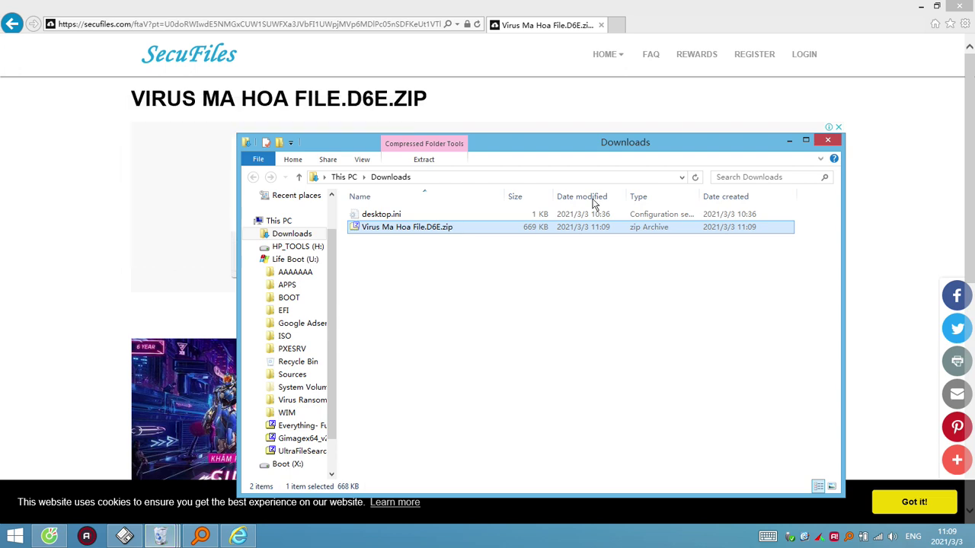
left_click(828, 142)
left_click(959, 7)
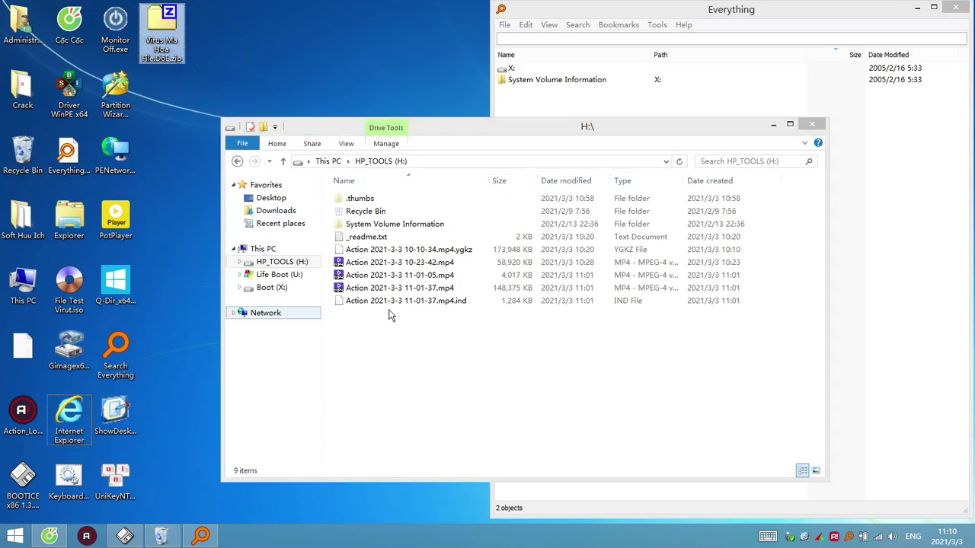
Bring the H:\ window forward, select the videos, and sort by date modified, newest first
left_click(475, 357)
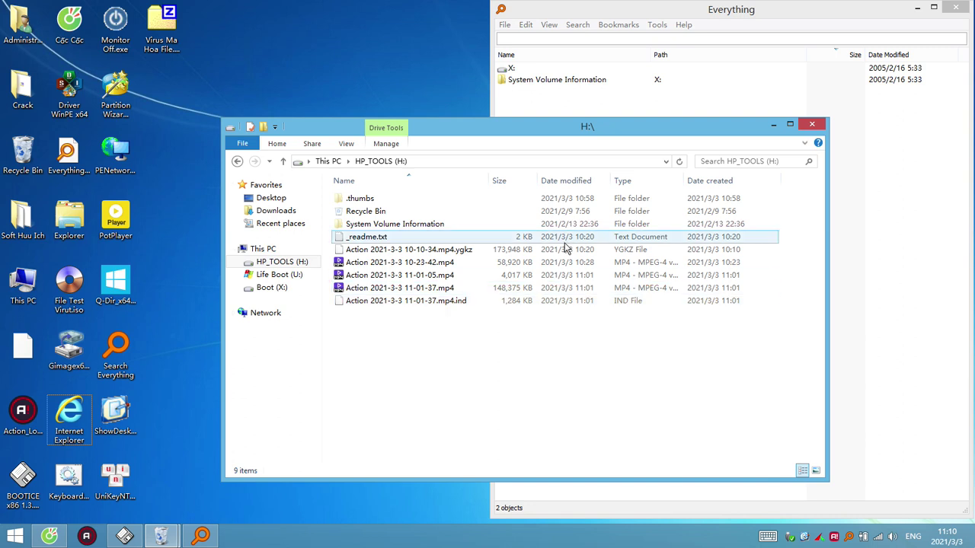
left_click(544, 251)
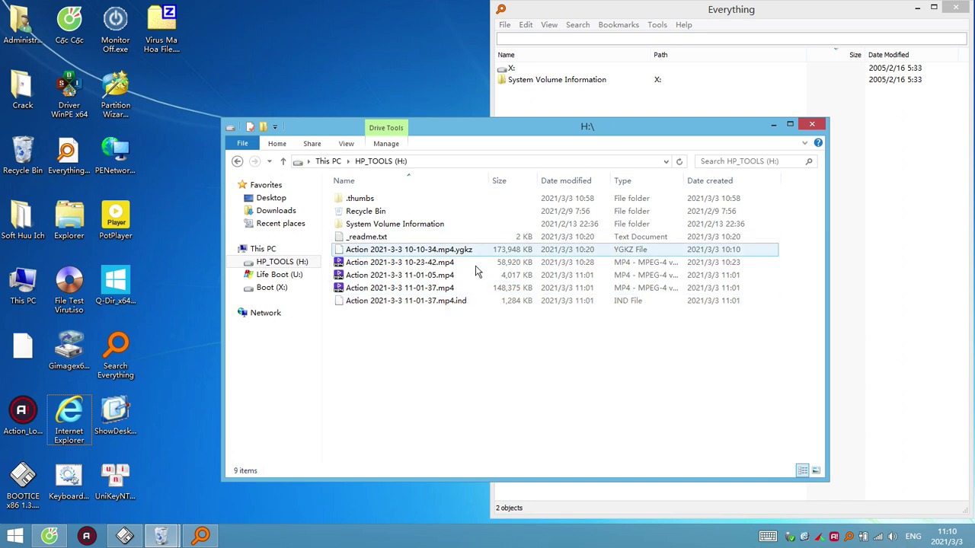
left_click(476, 267)
left_click(449, 289)
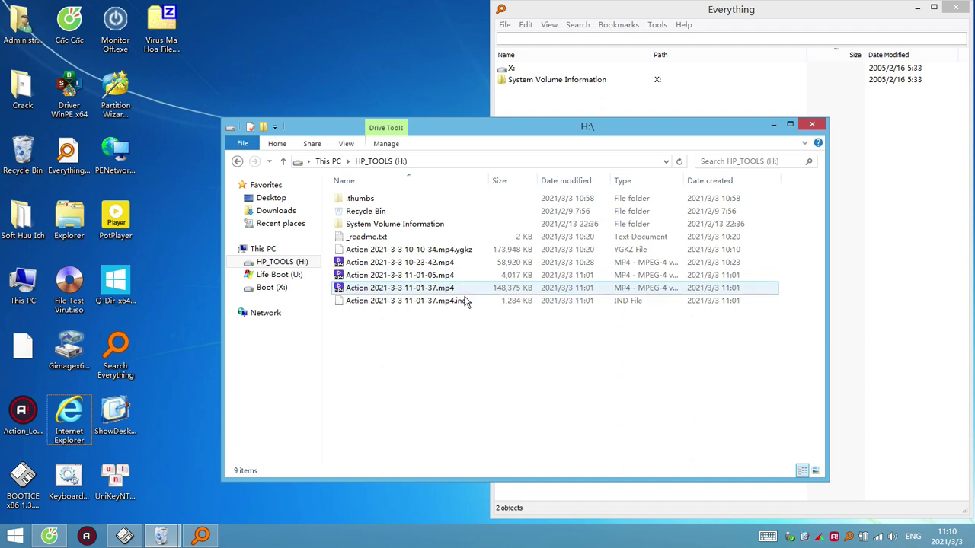
left_click(573, 181)
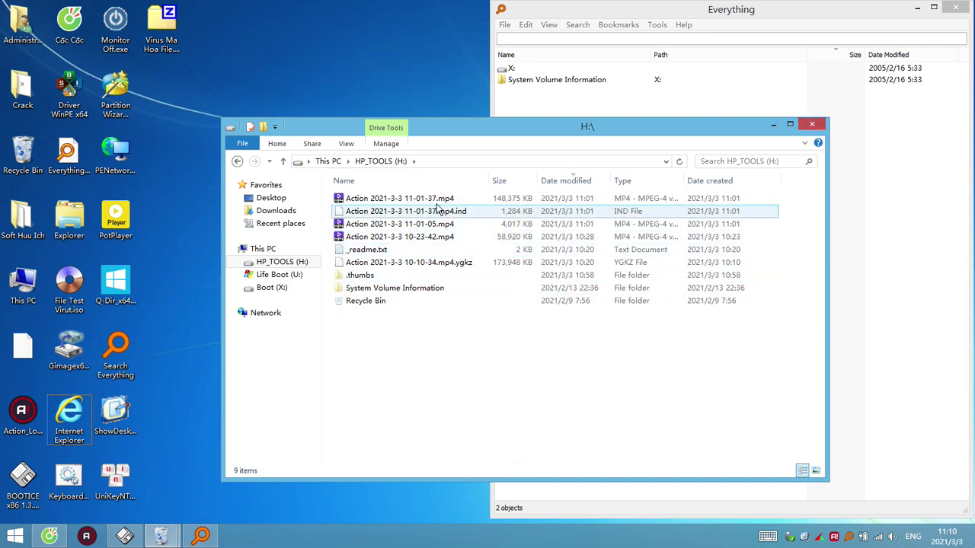
Inspect the .ygkz file's extension via rename, cancel it, and re-sort oldest first
left_click(471, 264)
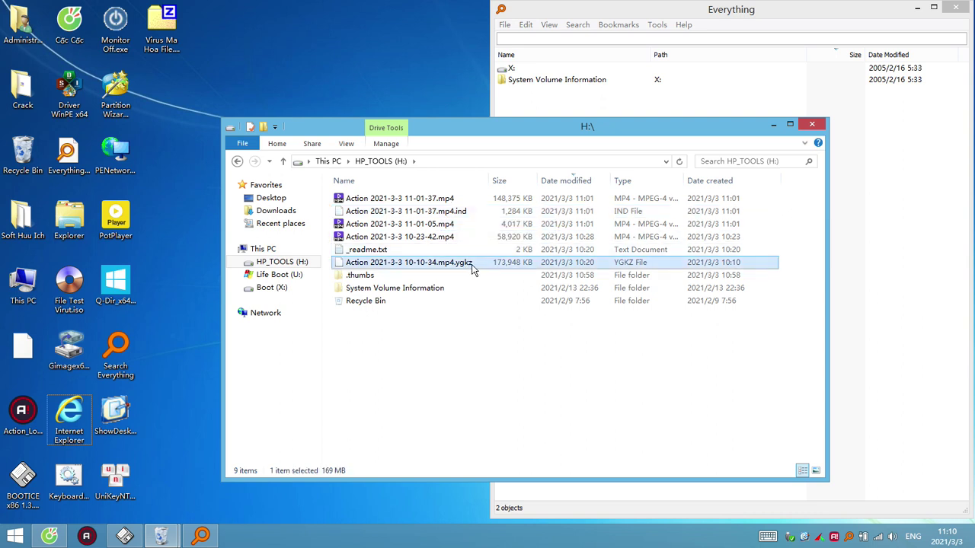
left_click(467, 263)
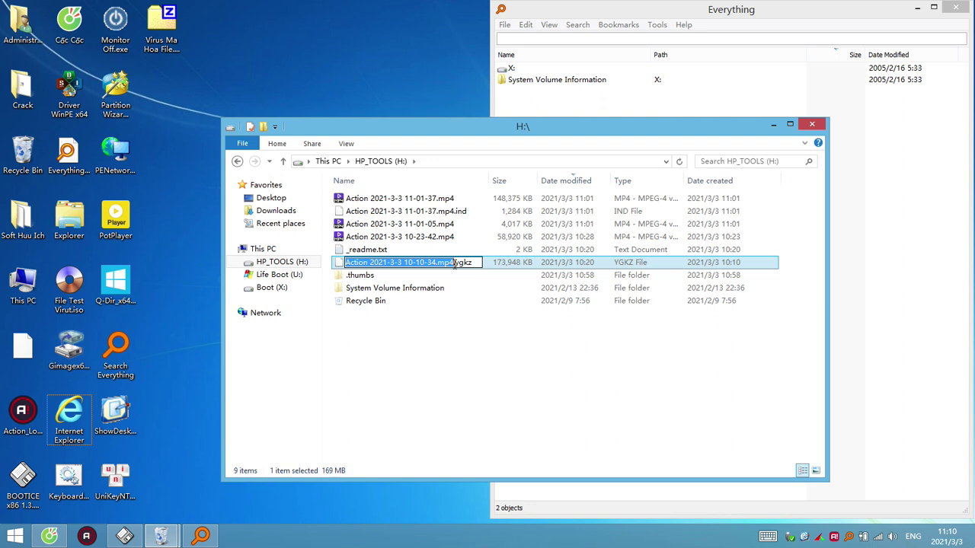
left_click_drag(454, 264, 487, 263)
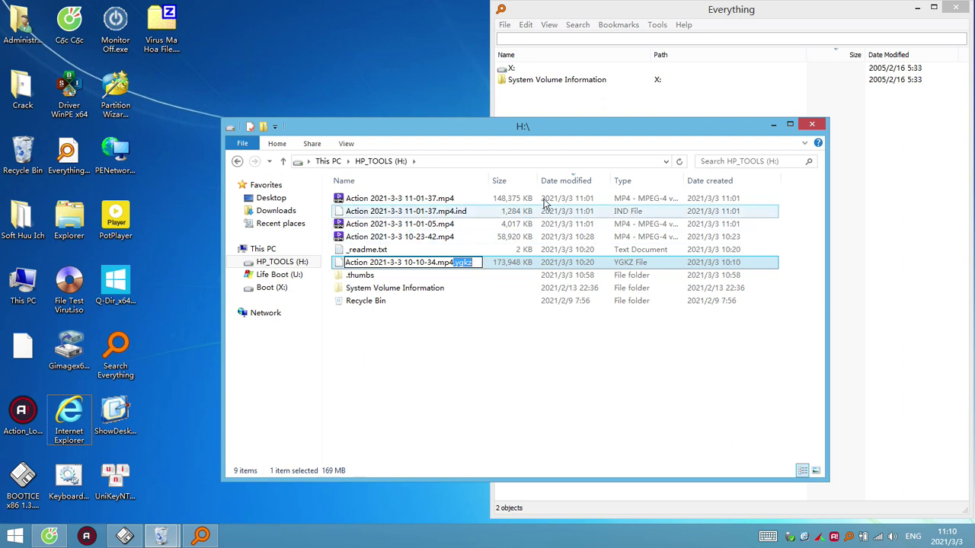
left_click(576, 180)
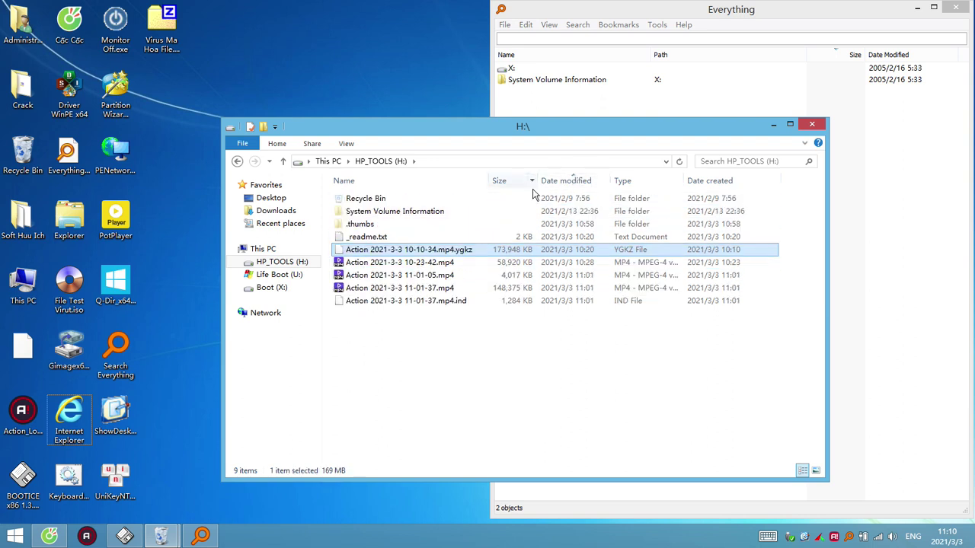
left_click(435, 264)
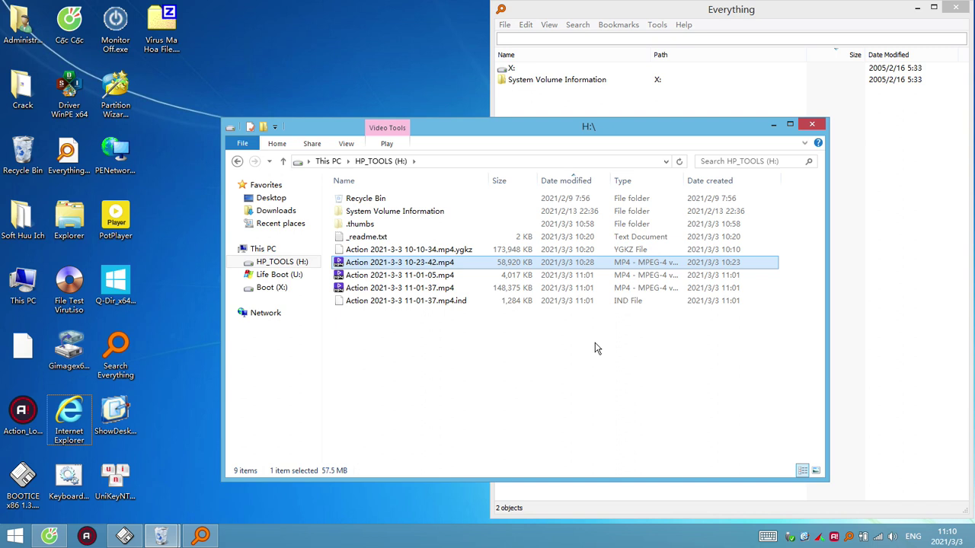
left_click(461, 252)
left_click(449, 266)
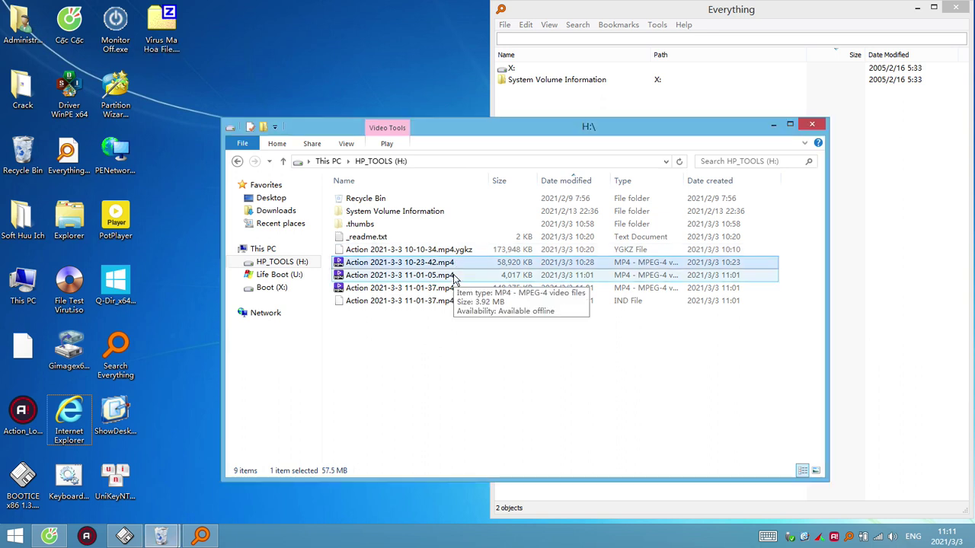
left_click(566, 396)
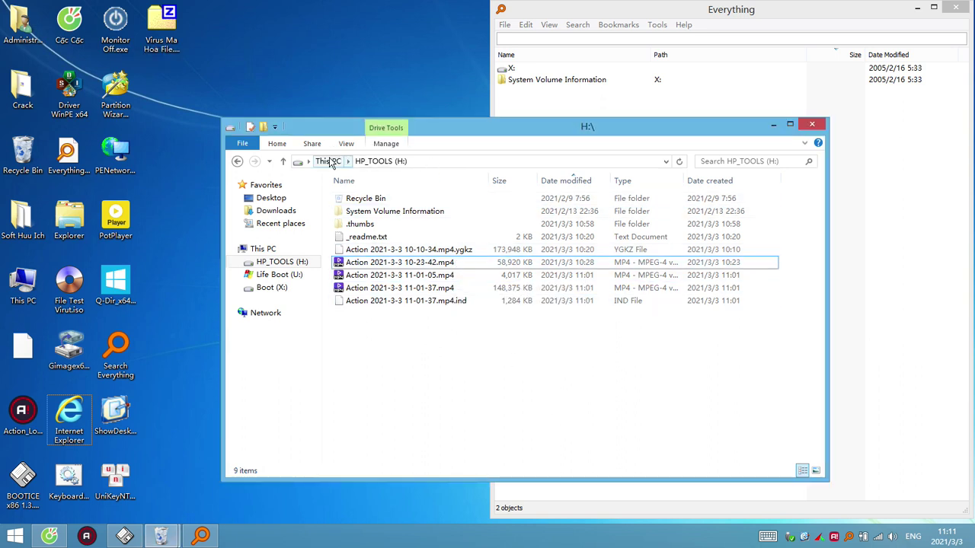
Go up to This PC and check the Boot (X:) and HP_TOOLS (H:) drives
left_click(331, 164)
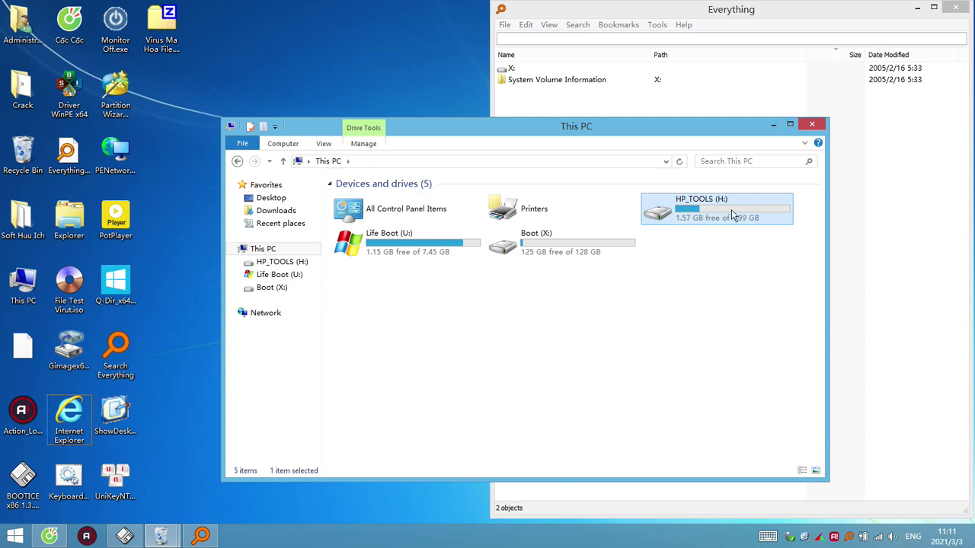
left_click(557, 254)
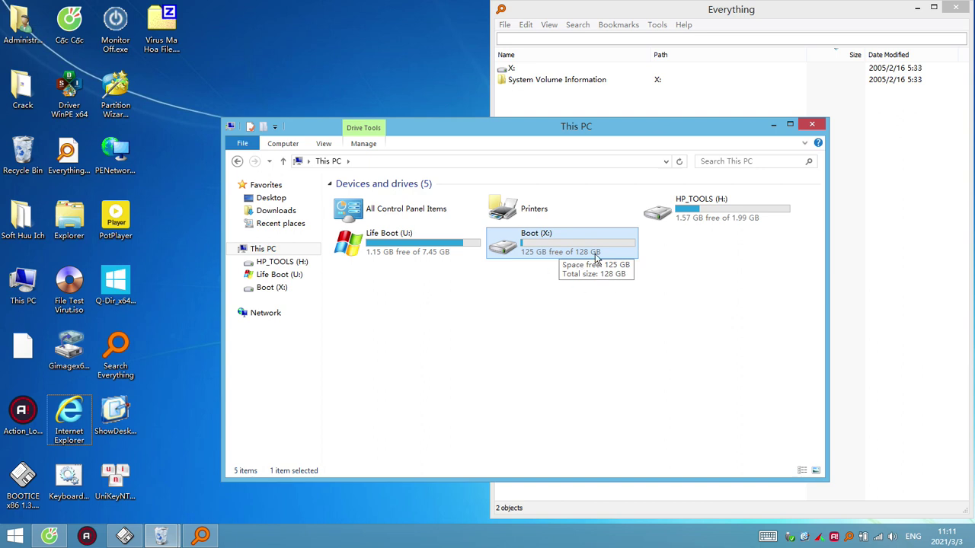
left_click(714, 221)
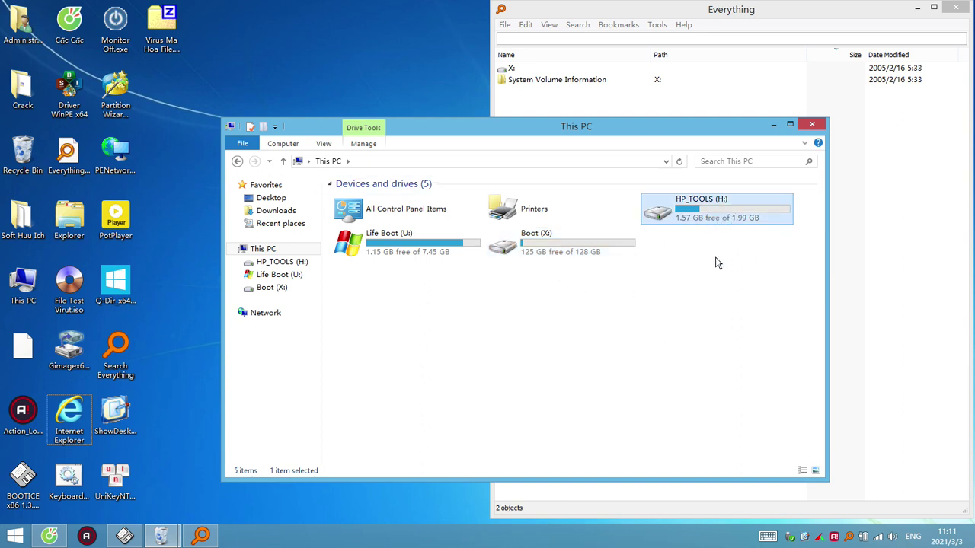
left_click(720, 218)
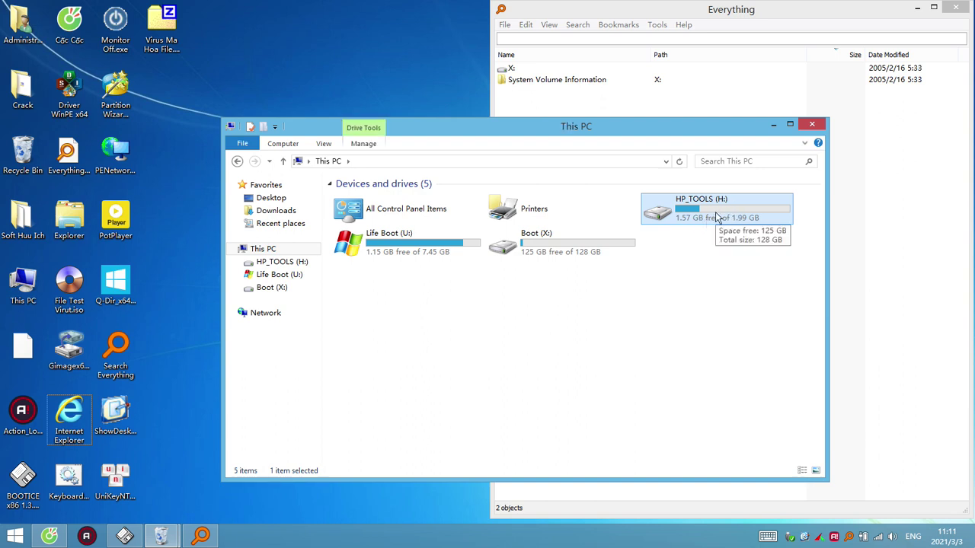
Close Everything and exit it from the tray, then open the Life Boot (U:) drive
left_click(930, 132)
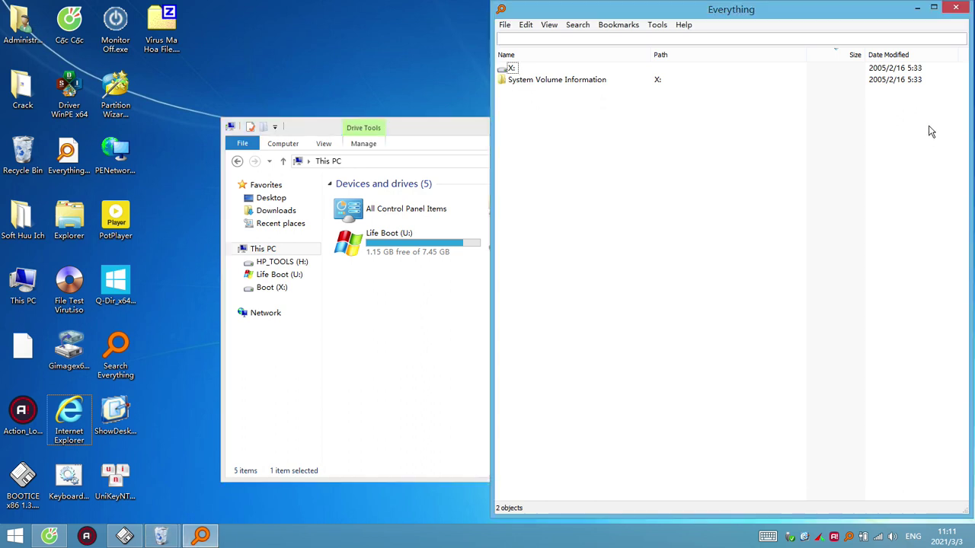
left_click(955, 8)
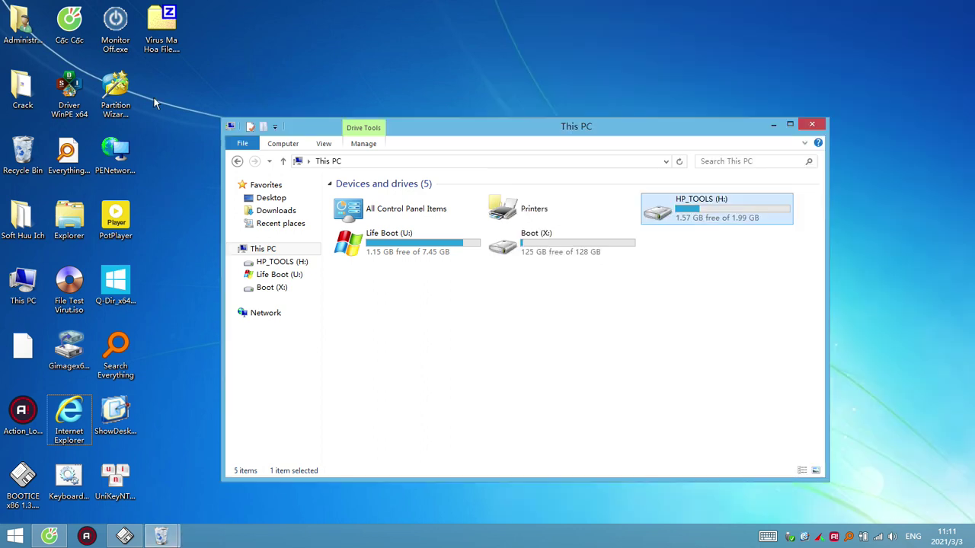
left_click(160, 536)
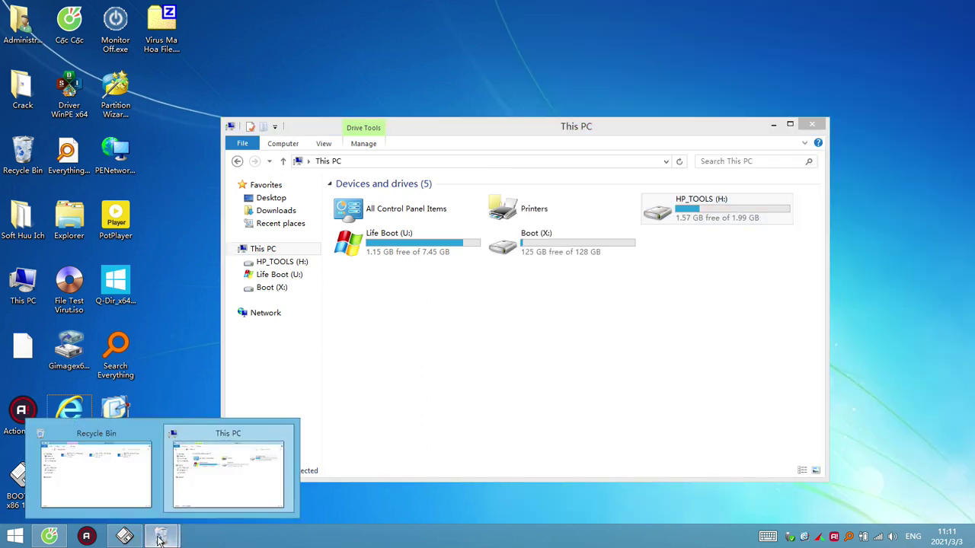
left_click(237, 466)
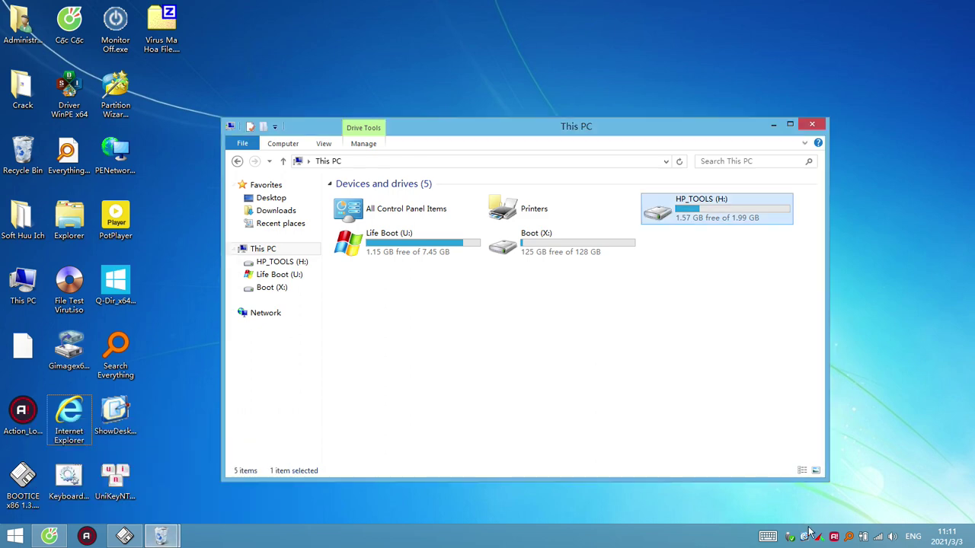
right_click(851, 541)
left_click(860, 527)
left_click(463, 330)
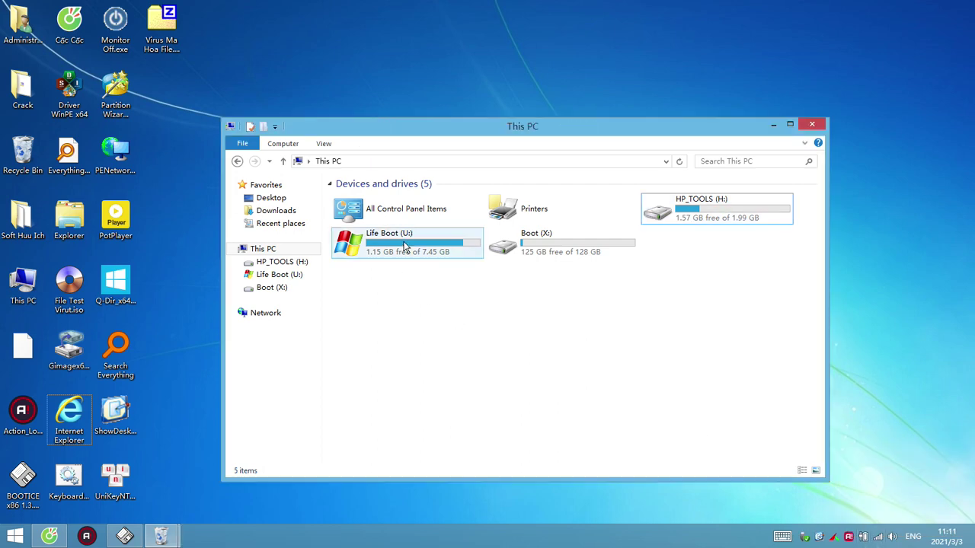
double_click(404, 245)
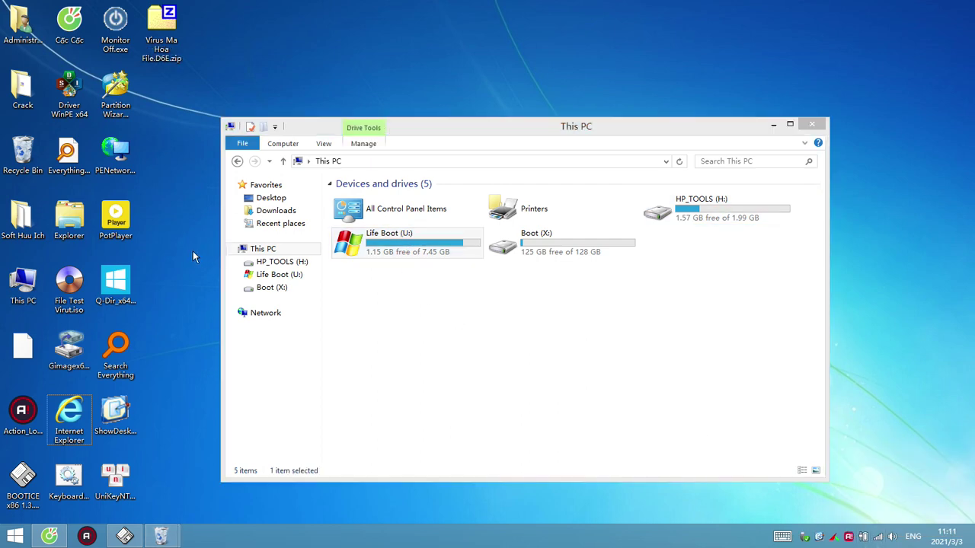
Eject the Life Boot USB disk with Safely Remove USB Disks, then close the tool
right_click(193, 251)
left_click(282, 374)
double_click(460, 254)
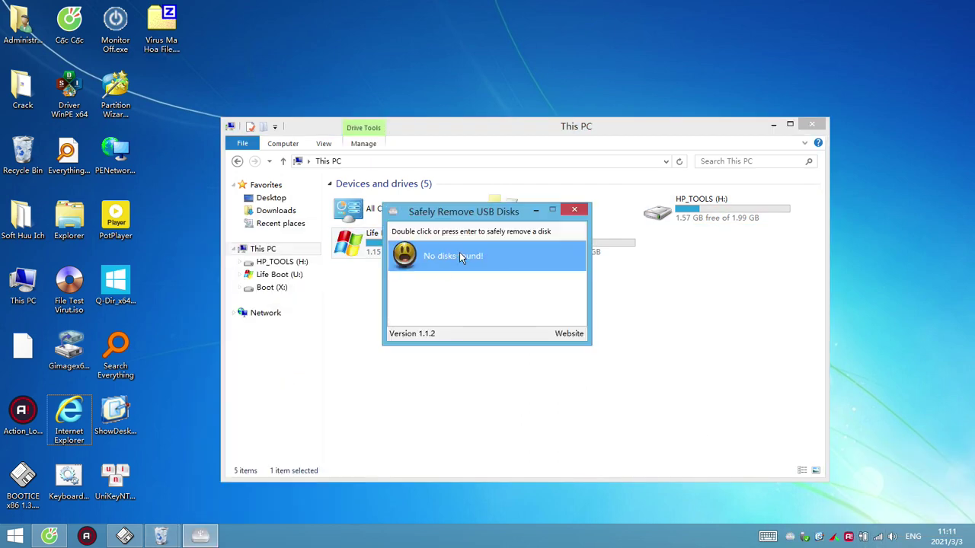
left_click_drag(476, 213, 117, 221)
left_click(233, 218)
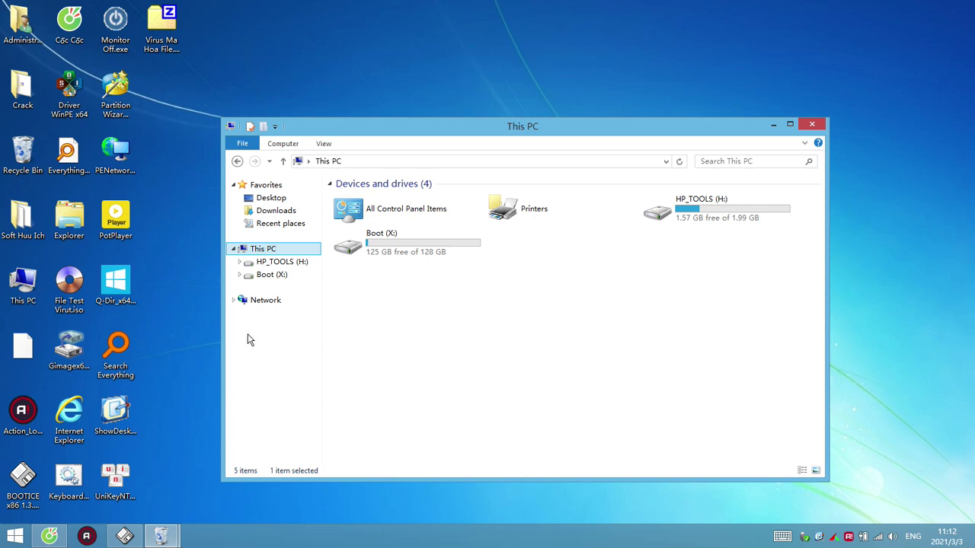
Delete the blank desktop file and switch desktop icons to medium size
left_click_drag(14, 350, 21, 162)
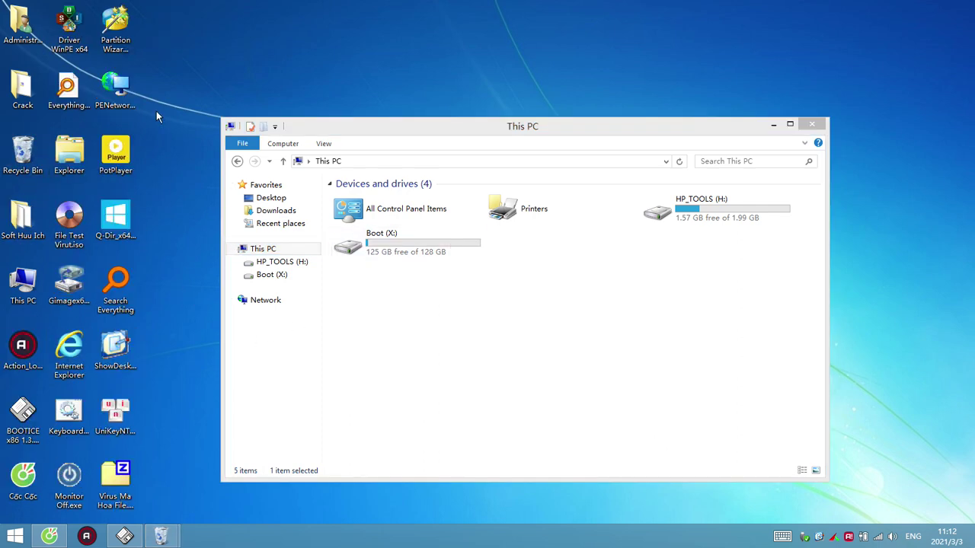
right_click(156, 111)
mouse_move(325, 118)
left_click(381, 134)
left_click(126, 106)
Close the This PC window and open the Soft Huu Ich folder on the desktop
left_click(812, 124)
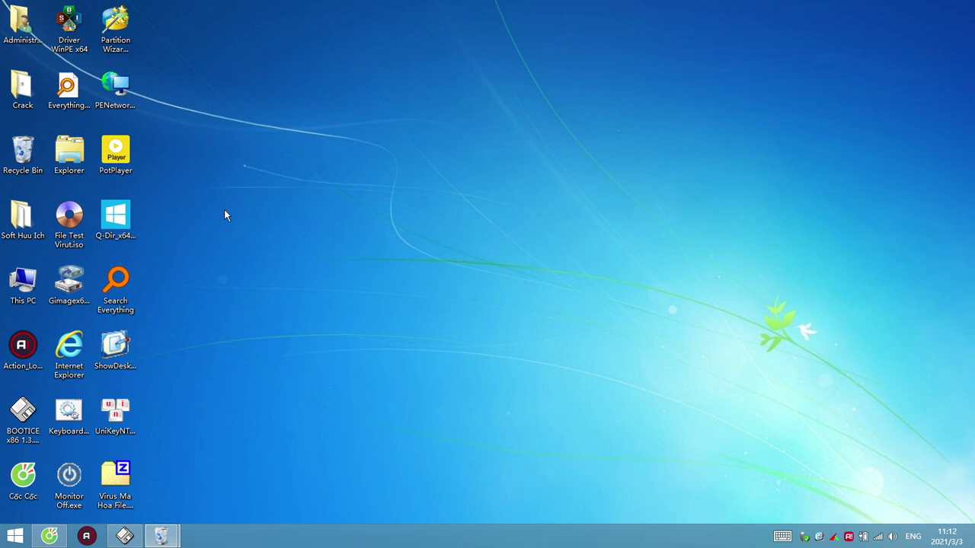
right_click(74, 219)
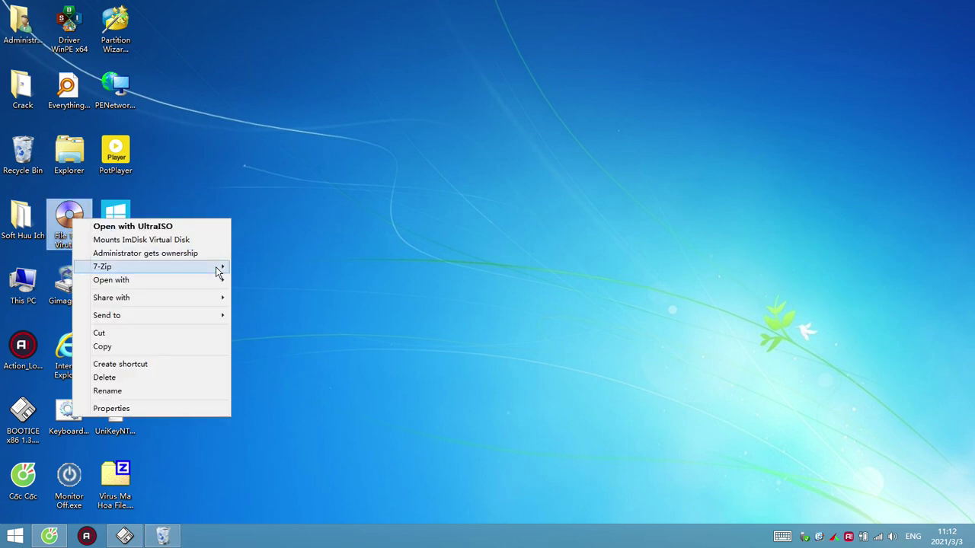
mouse_move(216, 267)
left_click(248, 189)
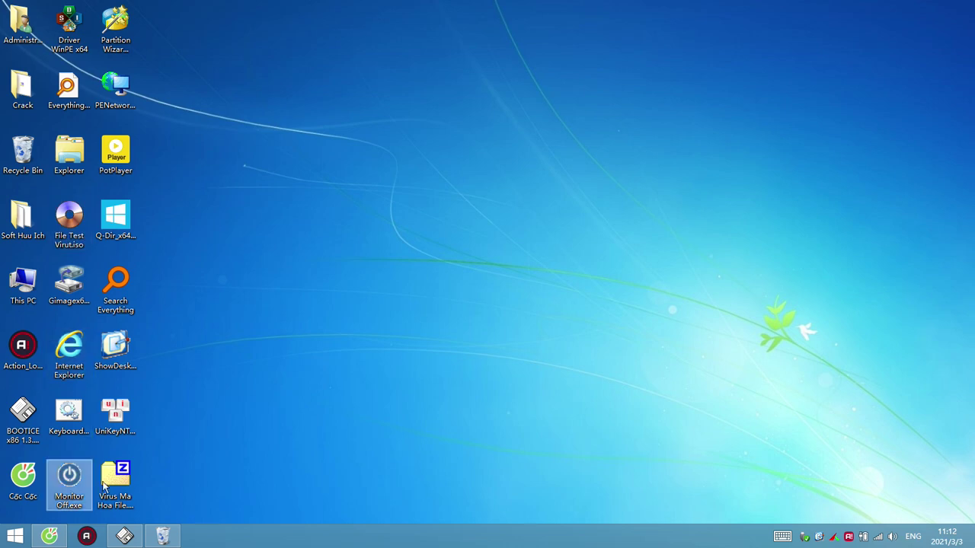
key("Left")
key("Left")
key("Return")
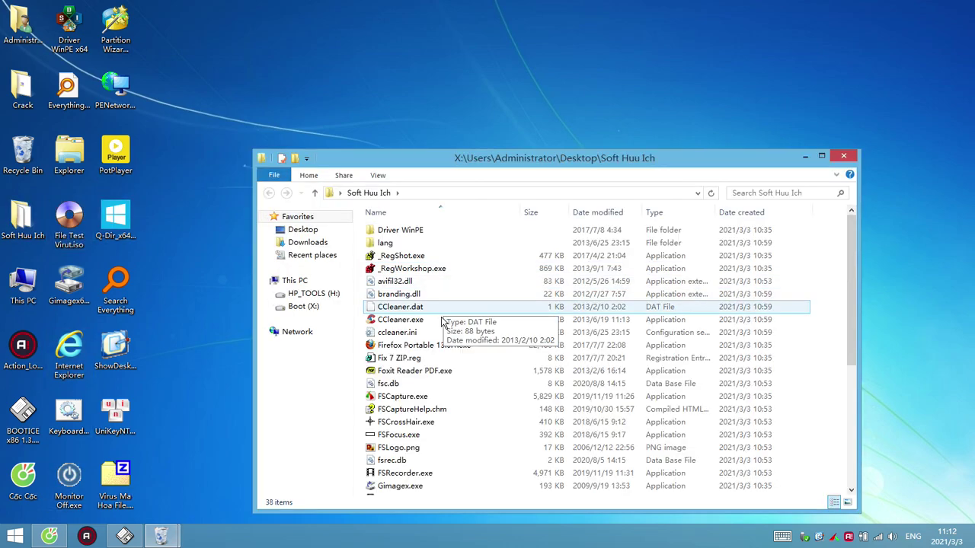
Run WinRAR x64 Full.exe, confirm its association settings, then close WinRAR and the folder
left_click(417, 434)
scroll(417, 440, "down", 5)
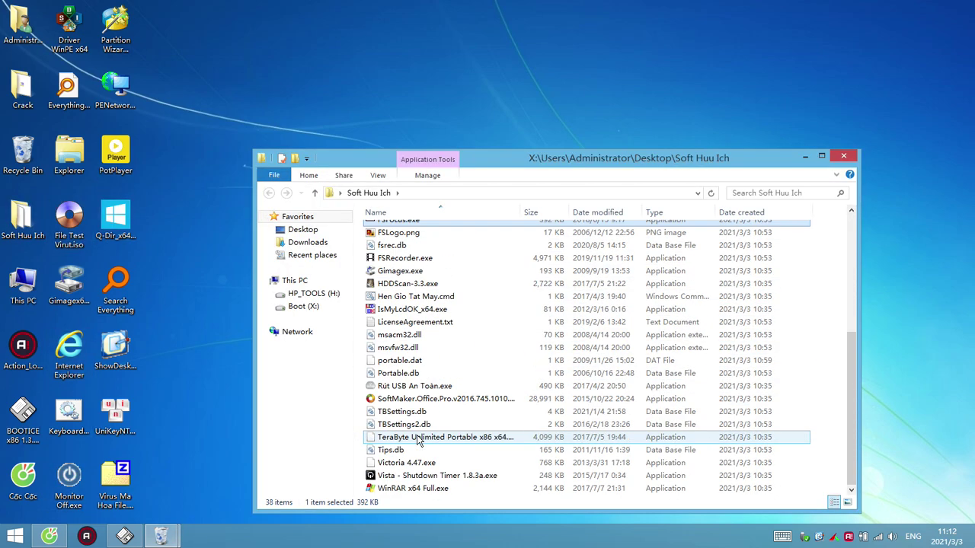
double_click(412, 488)
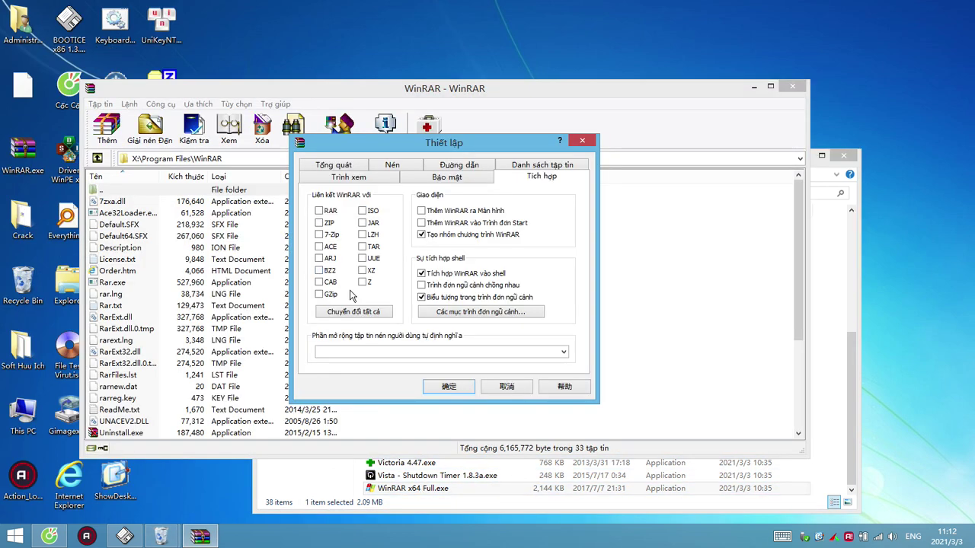
left_click(453, 387)
left_click(793, 87)
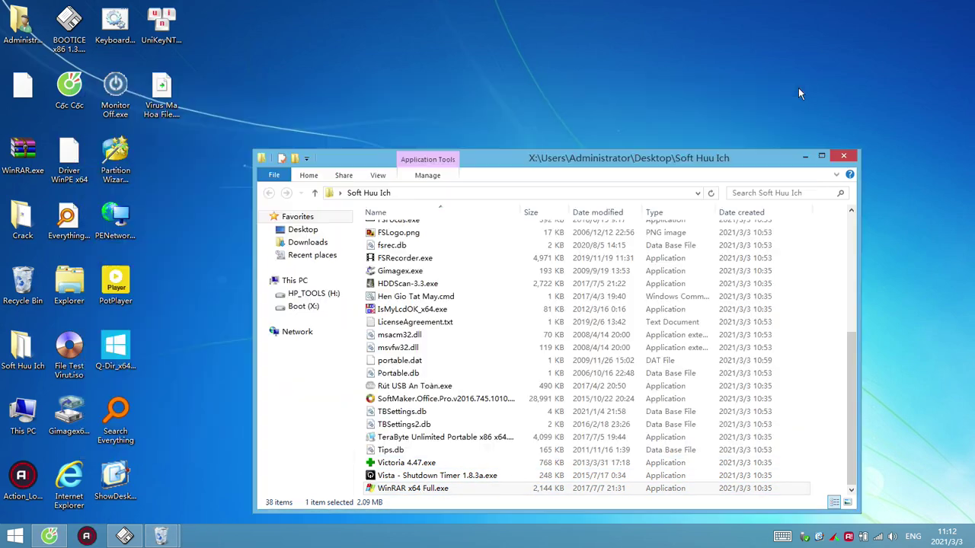
left_click(844, 157)
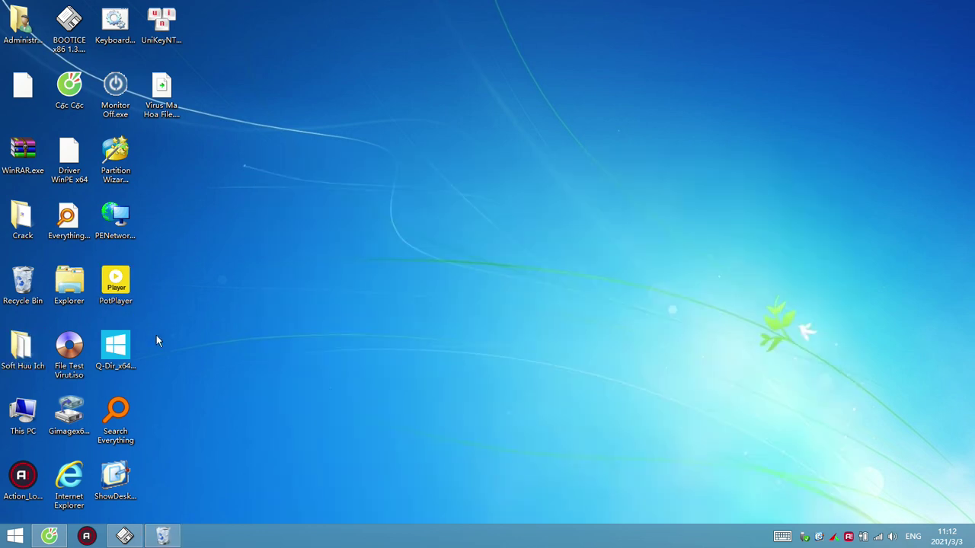
Extract File Test Virut.iso to a File Test Virut folder and open it
right_click(81, 356)
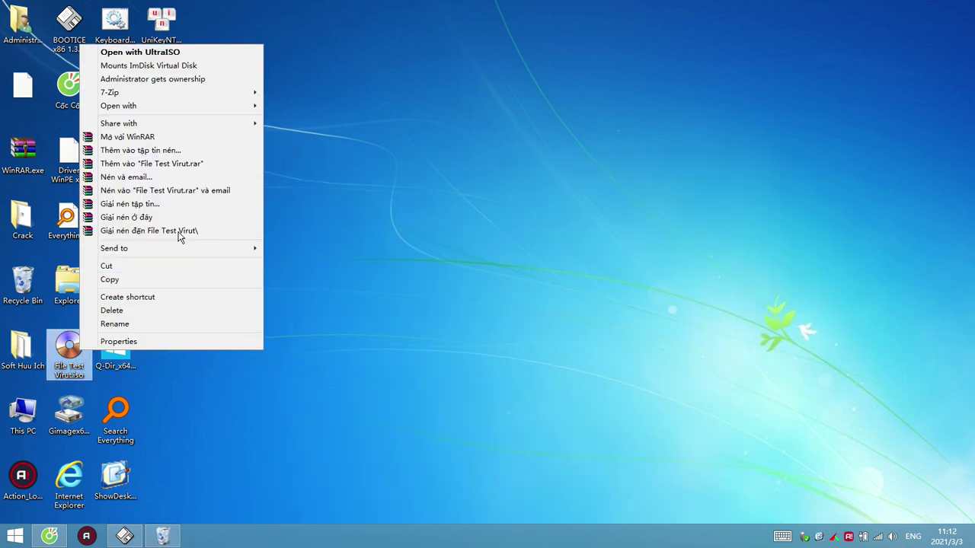
left_click(177, 230)
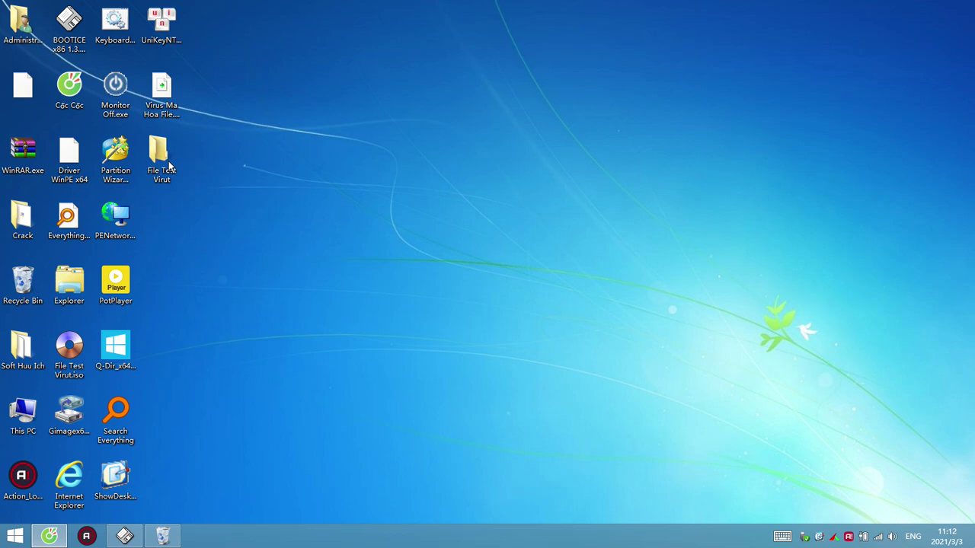
double_click(163, 158)
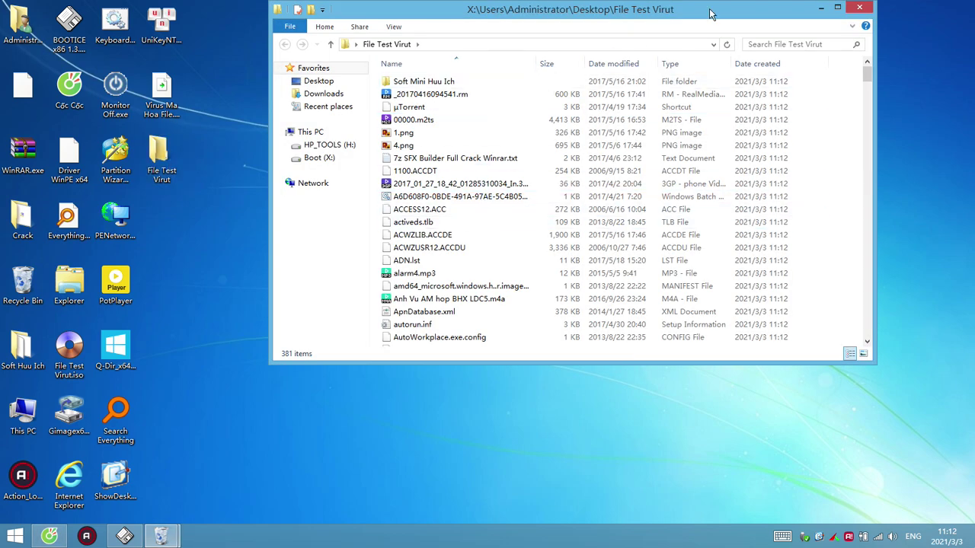
Stretch the window to the taskbar and view combined properties of all 381 items
double_click(573, 365)
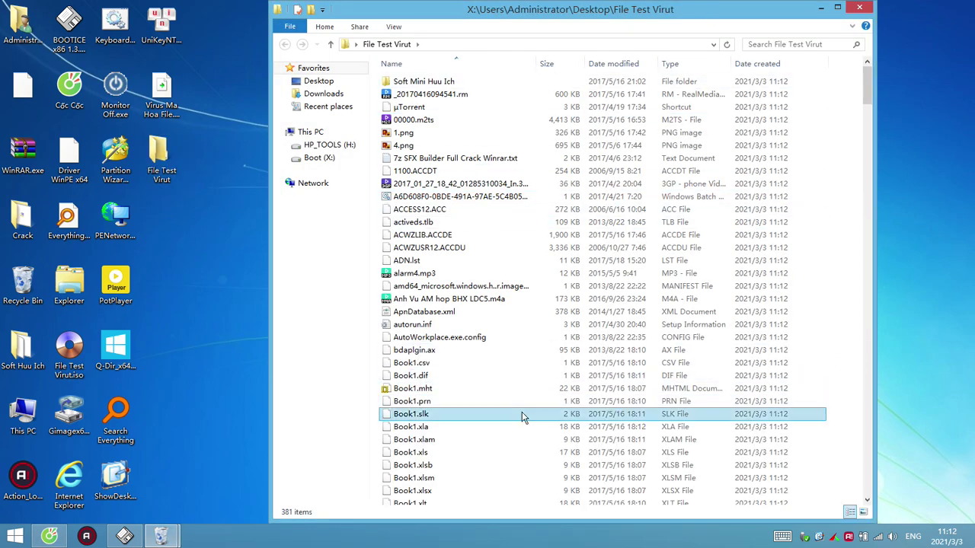
left_click(442, 425)
key("ctrl+a")
right_click(451, 457)
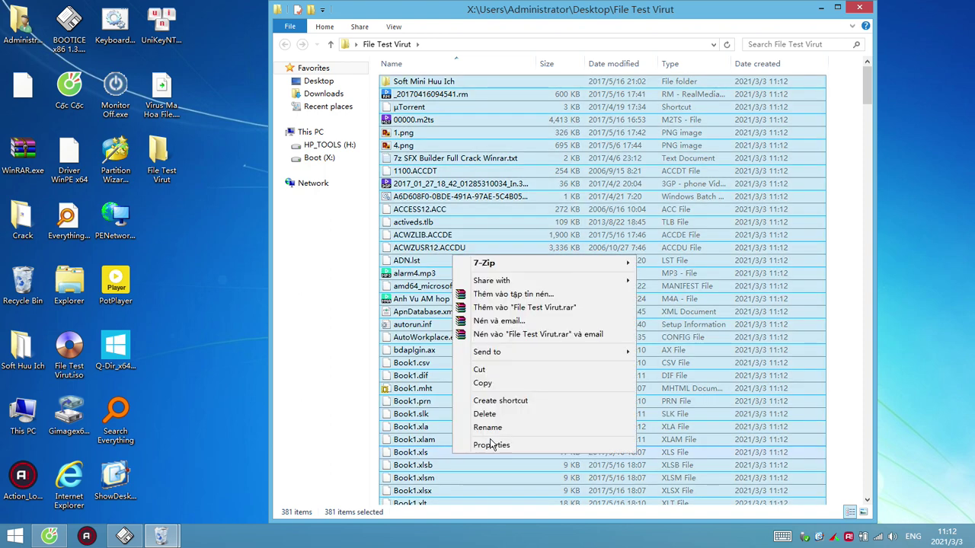
left_click(492, 445)
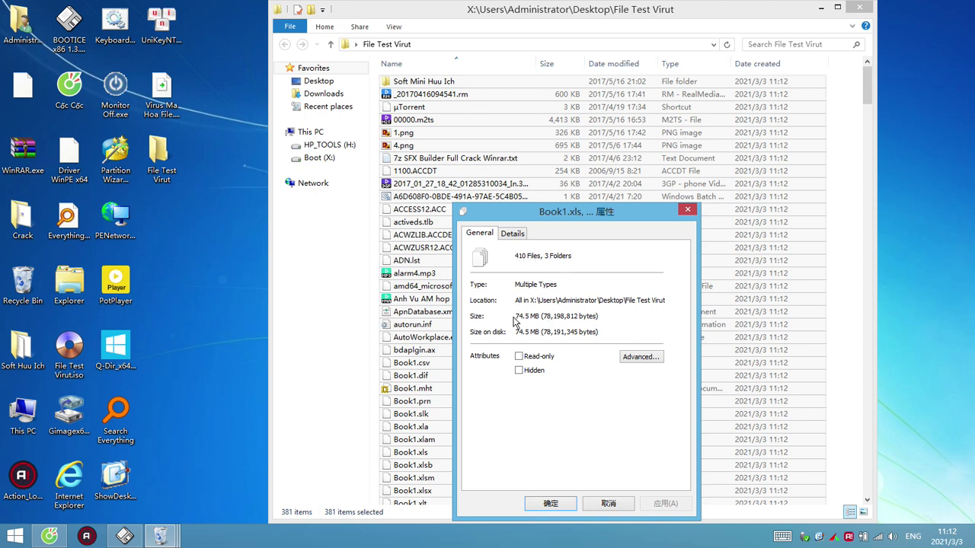
left_click(693, 208)
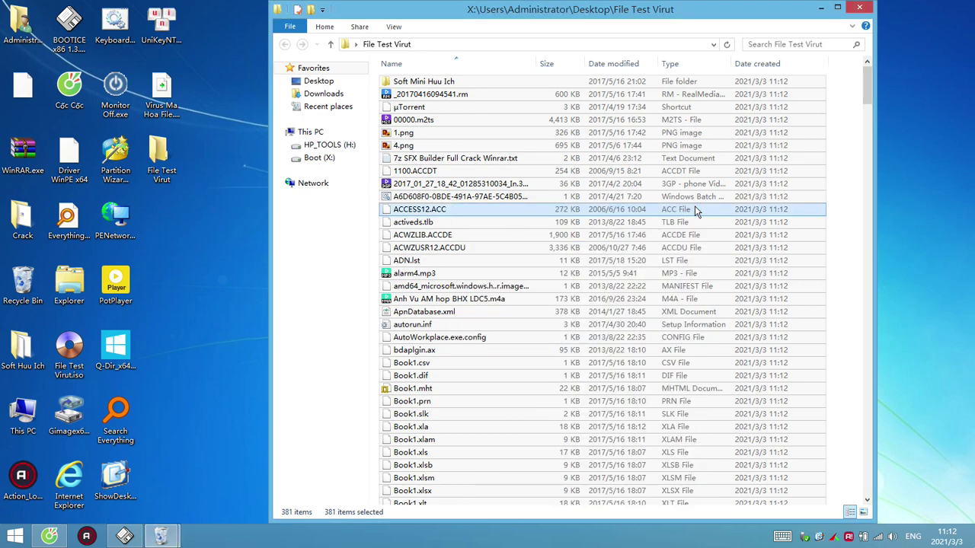
Select only the http.pps file in the folder listing and drag it to a new spot
left_click(476, 276)
scroll(476, 280, "down", 20)
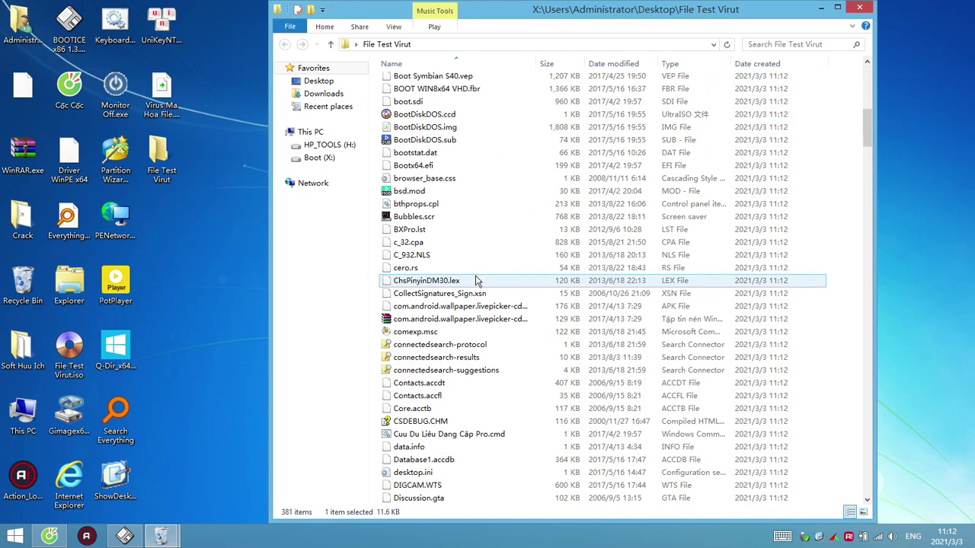
scroll(476, 280, "down", 6)
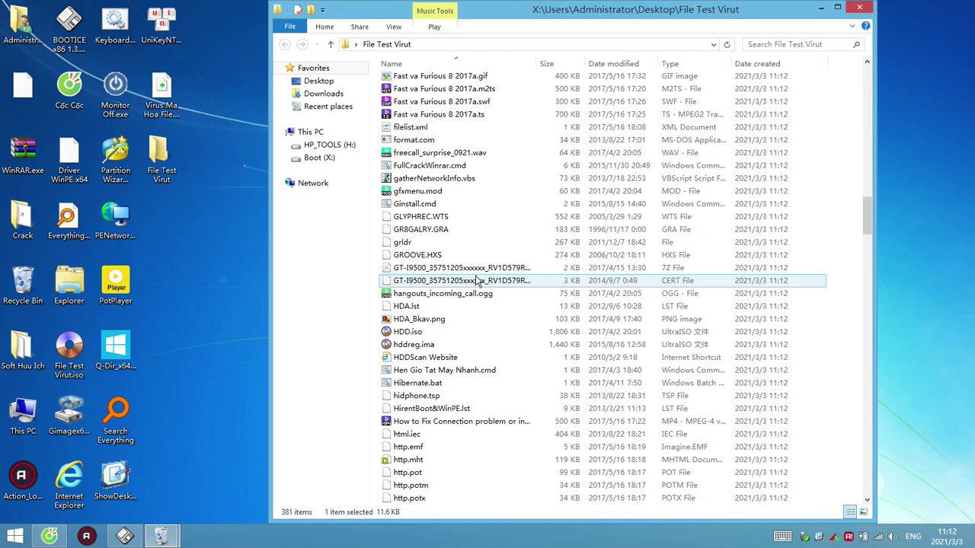
scroll(473, 350, "down", 3)
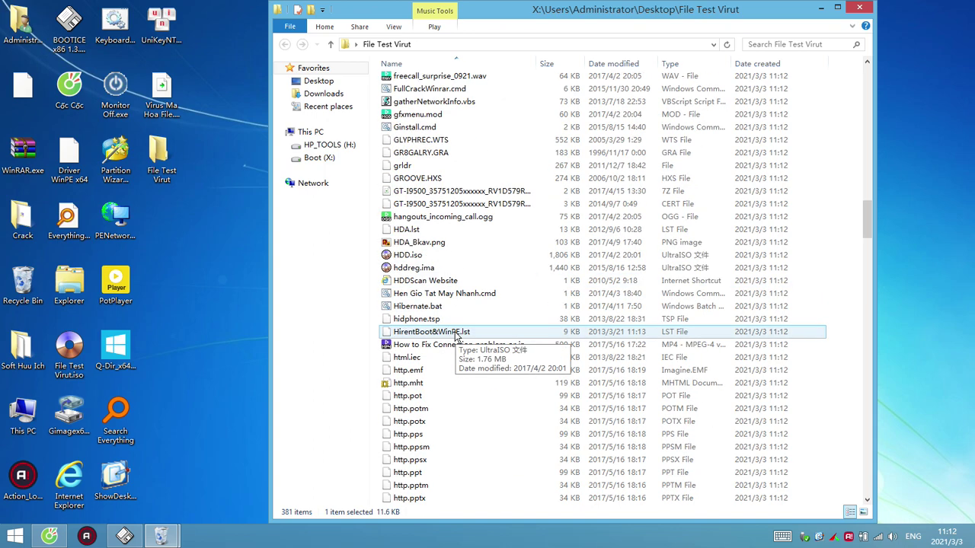
left_click(431, 399)
scroll(434, 411, "down", 11)
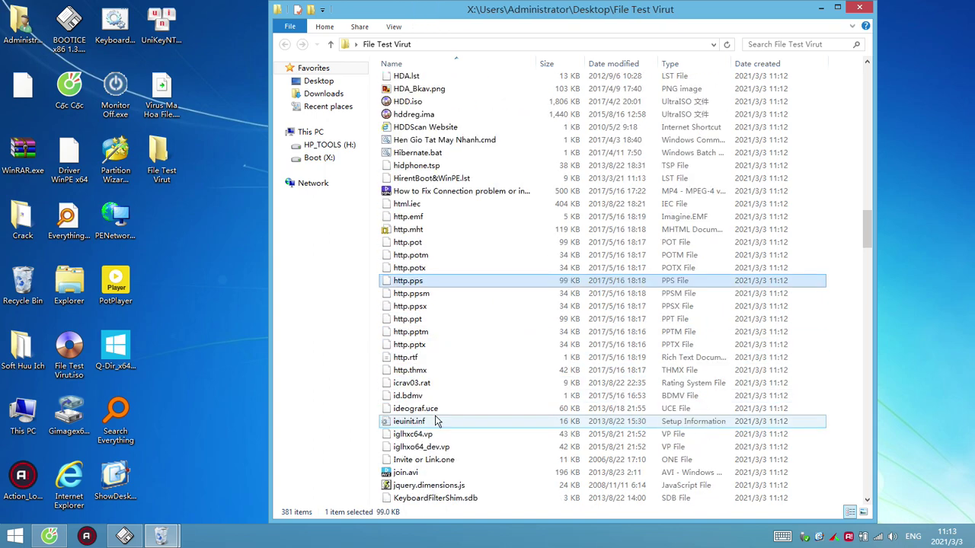
scroll(437, 421, "down", 5)
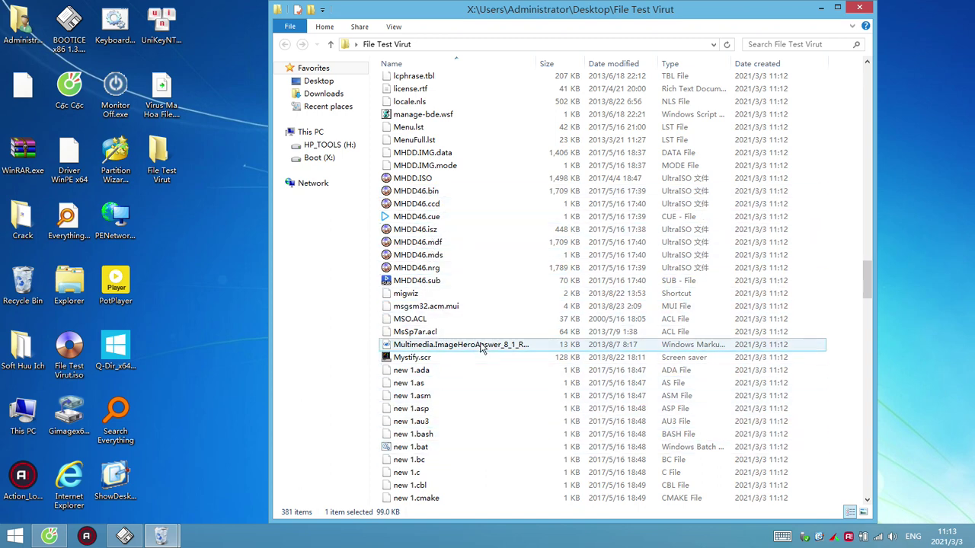
scroll(480, 345, "down", 4)
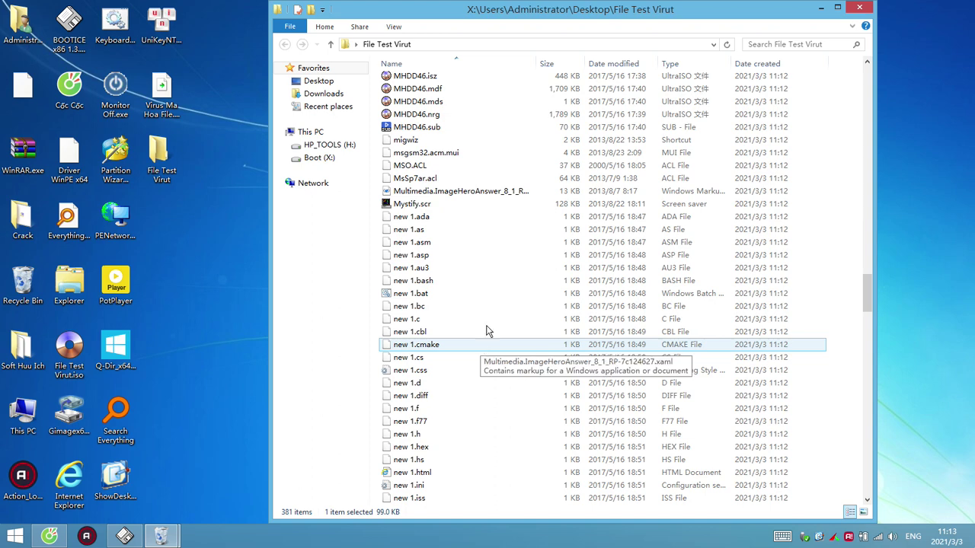
scroll(516, 281, "down", 3)
scroll(515, 279, "down", 5)
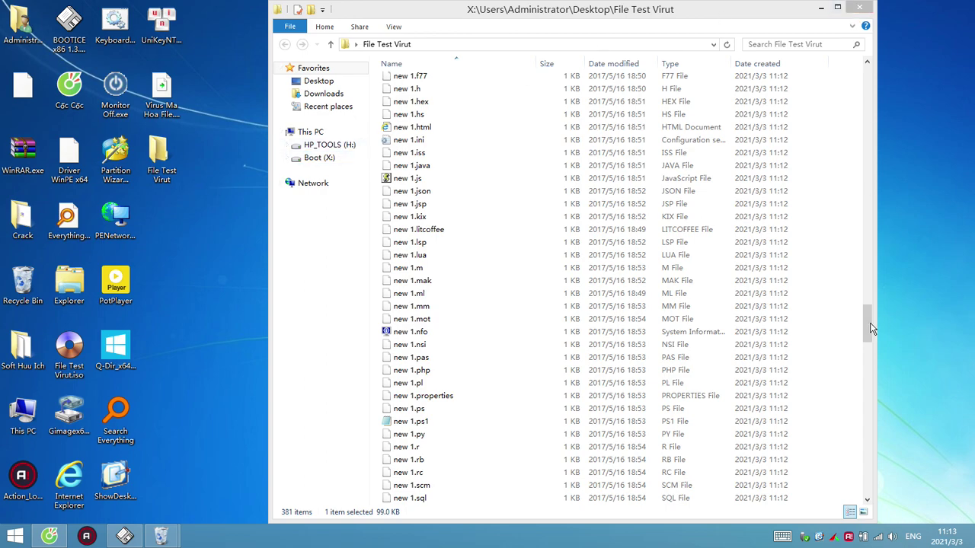
left_click_drag(868, 324, 694, 80)
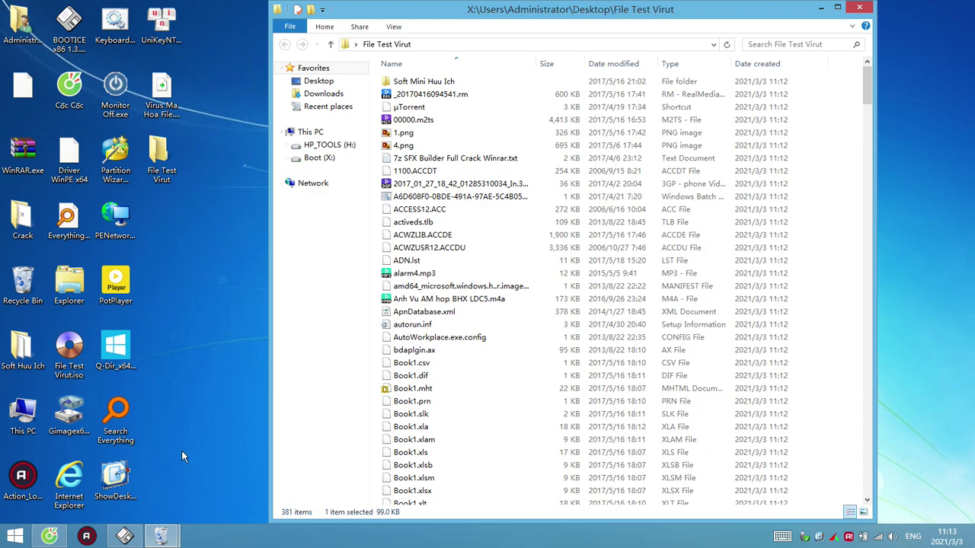
Bring up the VirusTotal upload page in the browser, then minimize the browser to the desktop
left_click(49, 536)
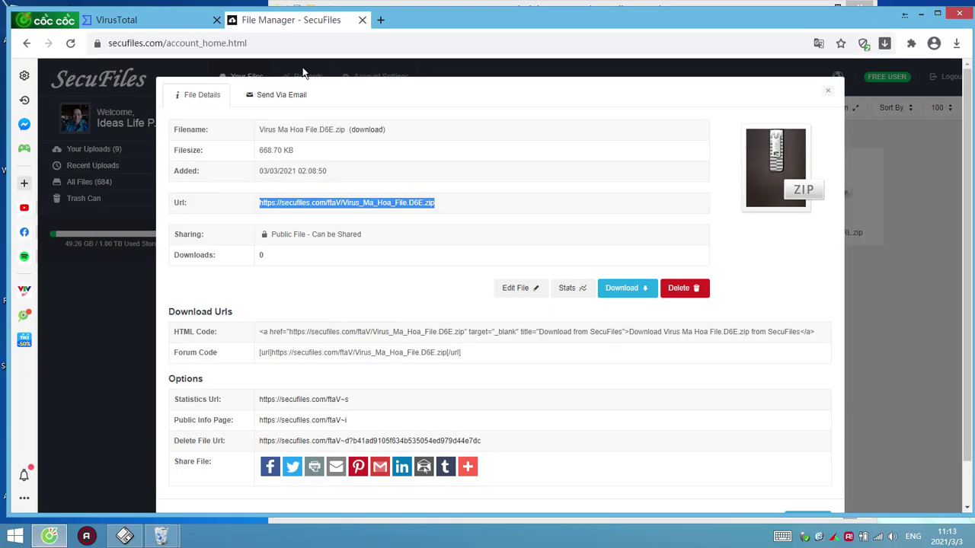
left_click(185, 22)
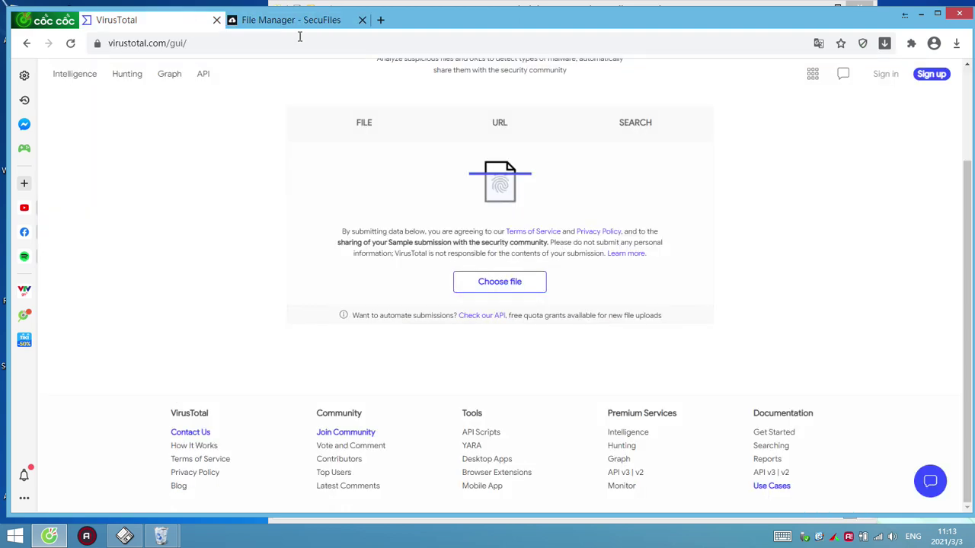
left_click(920, 14)
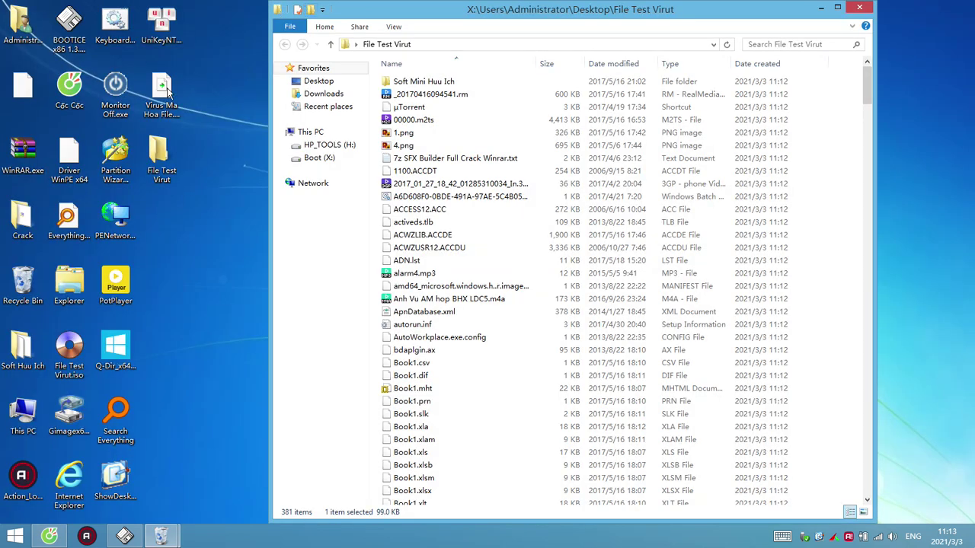
Extract D6E.exe from Virus Ma Hoa File.D6E.zip onto the desktop using 7-Zip File Manager
double_click(164, 90)
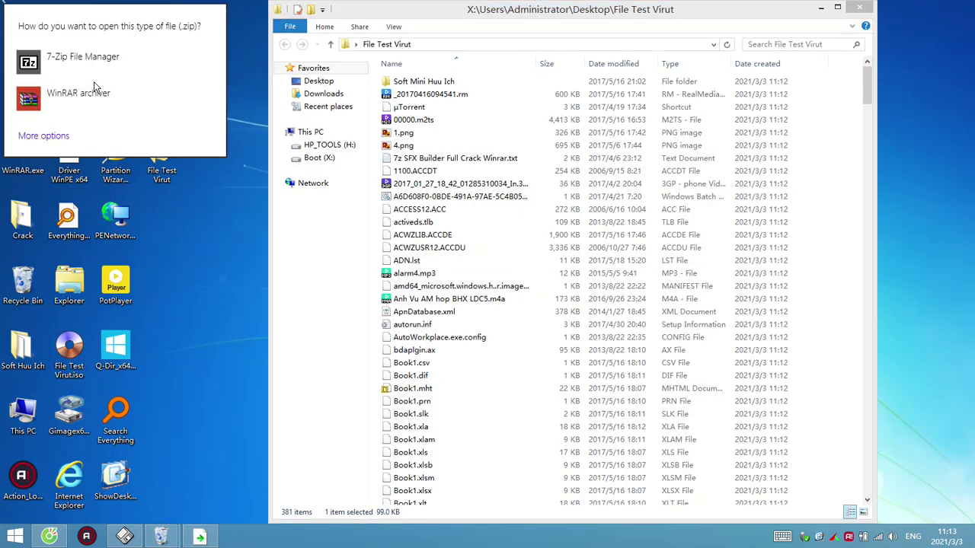
left_click(82, 59)
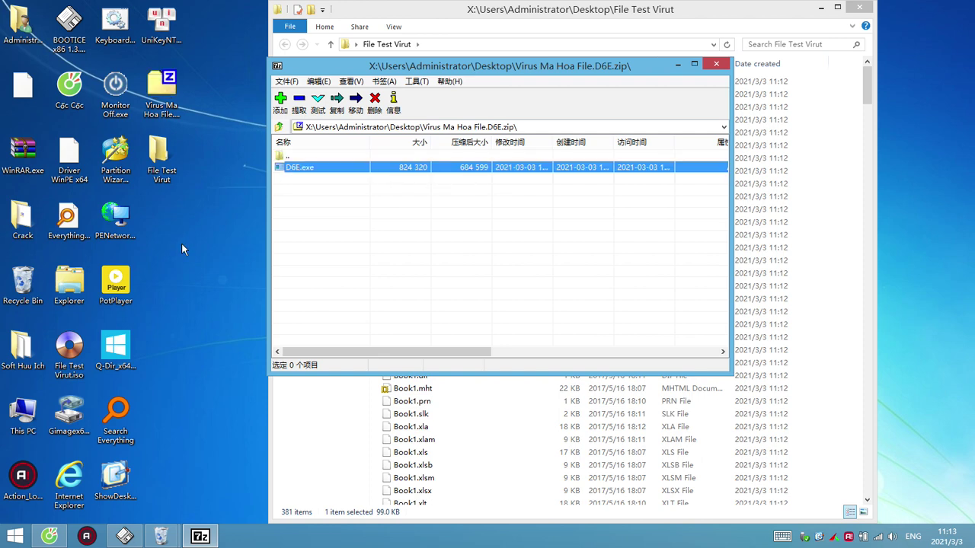
left_click_drag(181, 242, 182, 242)
left_click(716, 64)
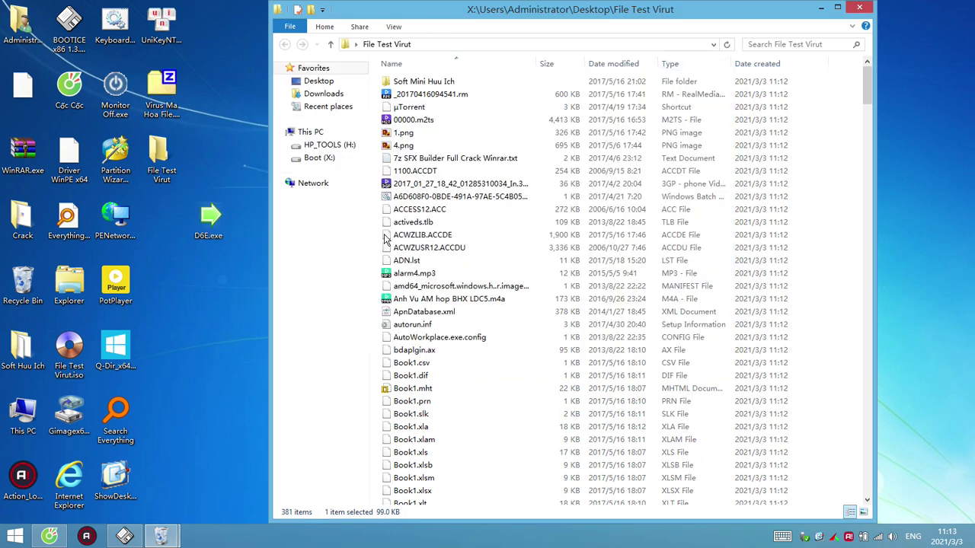
left_click(49, 536)
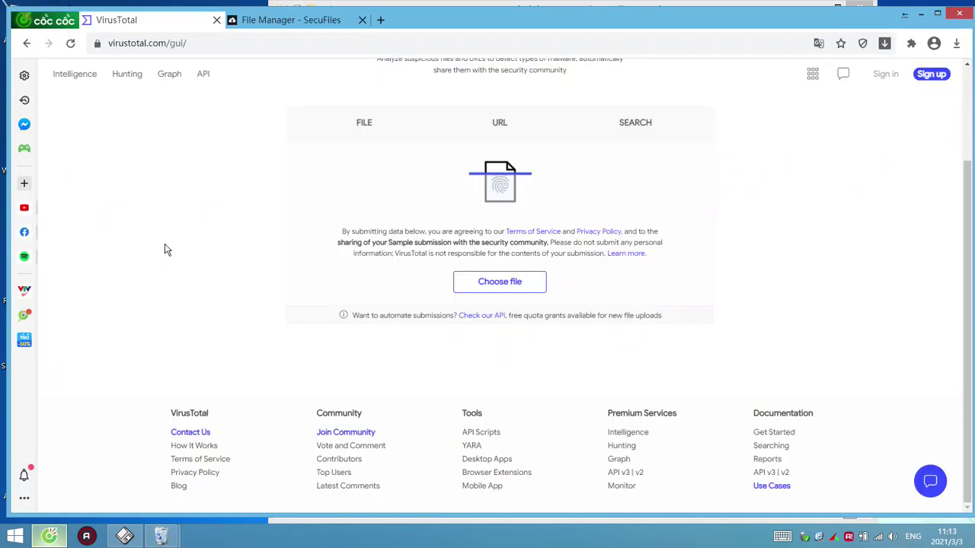
Upload the test executable from the Desktop to VirusTotal, which flags DEC7.exe with 60 of 71 engines
left_click(518, 284)
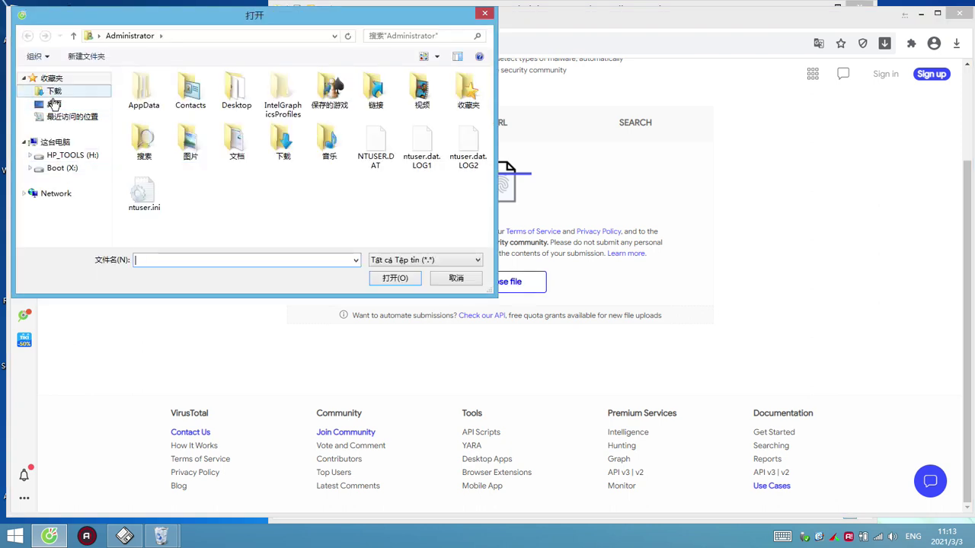
left_click(54, 104)
scroll(357, 191, "down", 5)
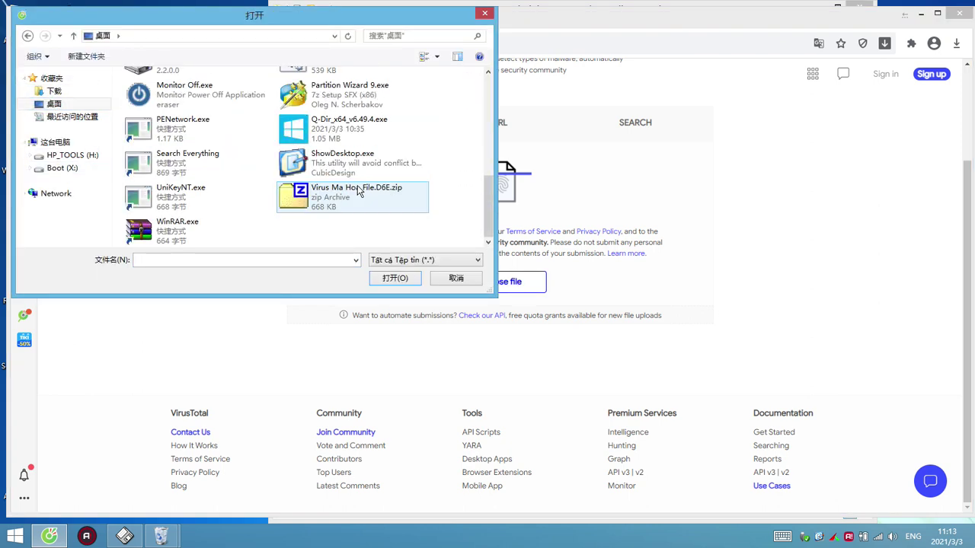
scroll(360, 191, "up", 2)
scroll(293, 191, "down", 3)
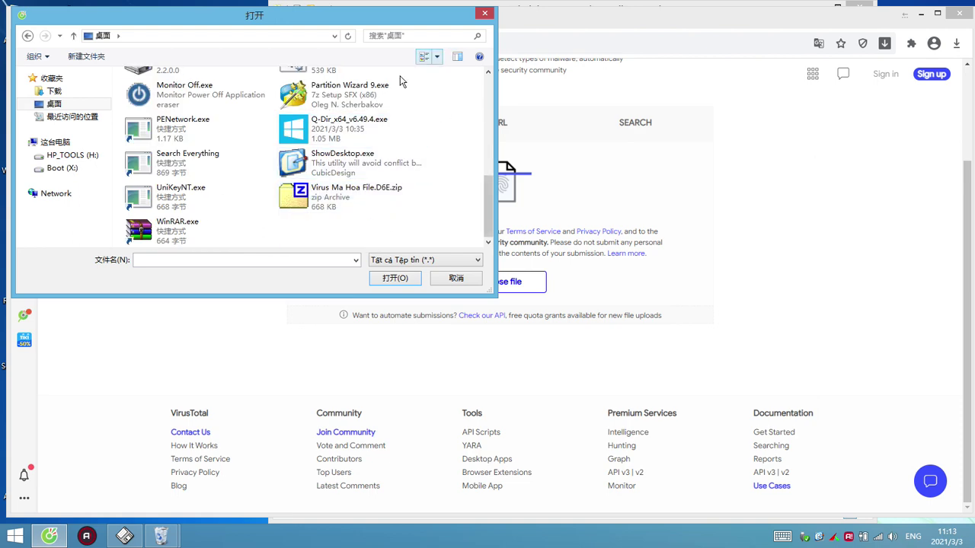
double_click(315, 17)
left_click(333, 150)
left_click(872, 504)
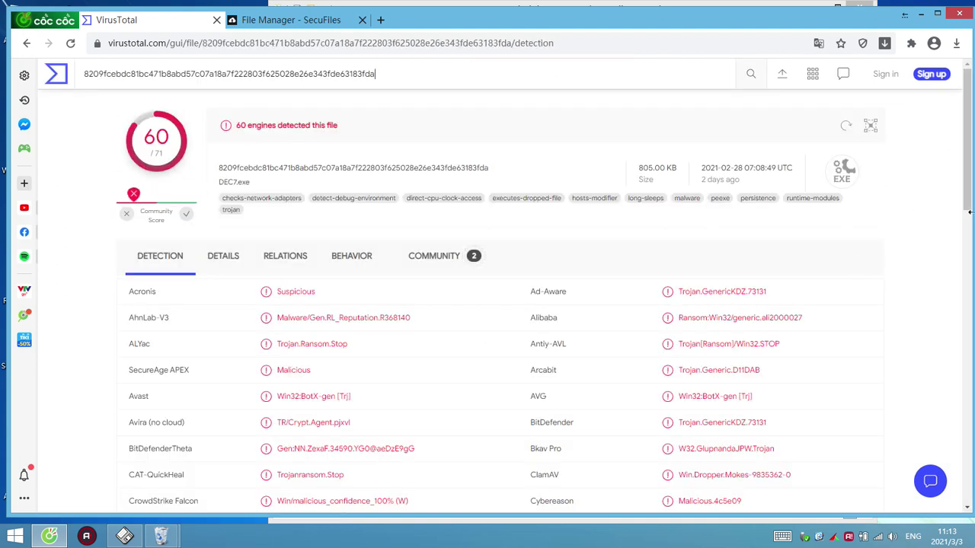
Scroll through VirusTotal's DEC7.exe detection list, then switch to the SecuFiles file details tab
left_click_drag(969, 168, 971, 418)
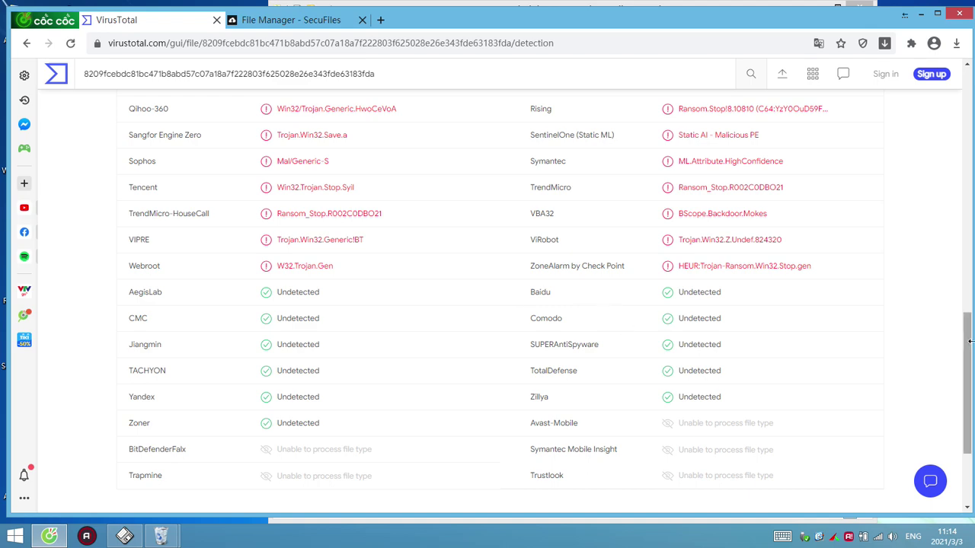
left_click_drag(970, 363, 968, 292)
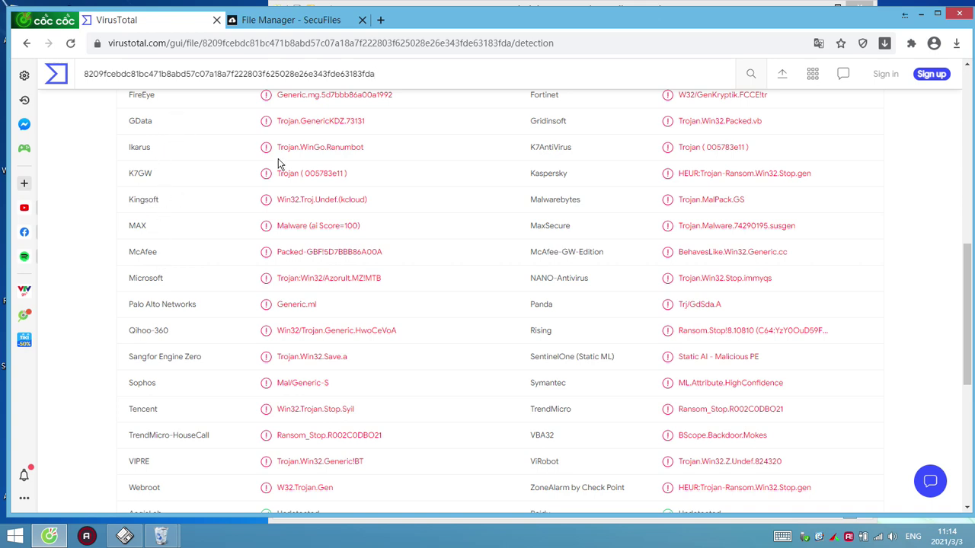
scroll(474, 305, "up", 3)
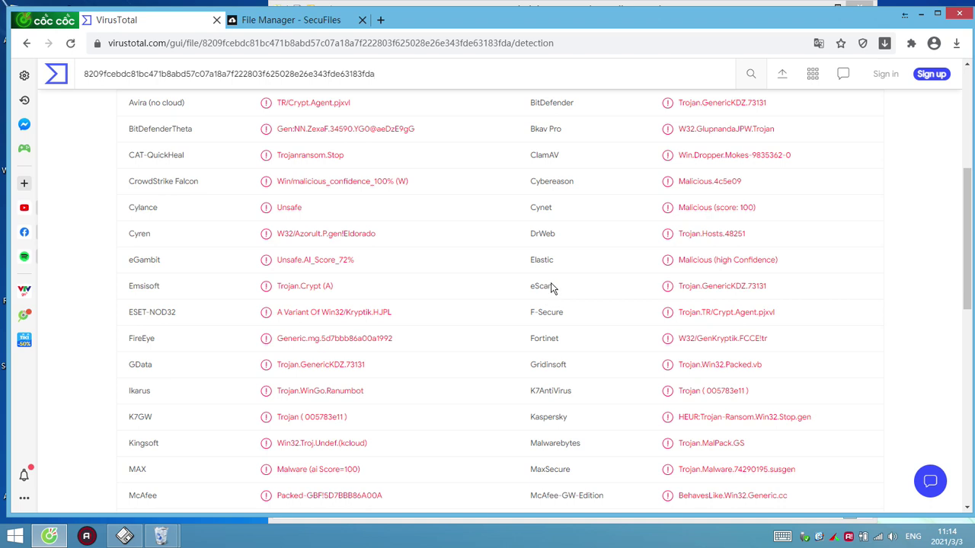
mouse_move(542, 239)
scroll(598, 154, "up", 2)
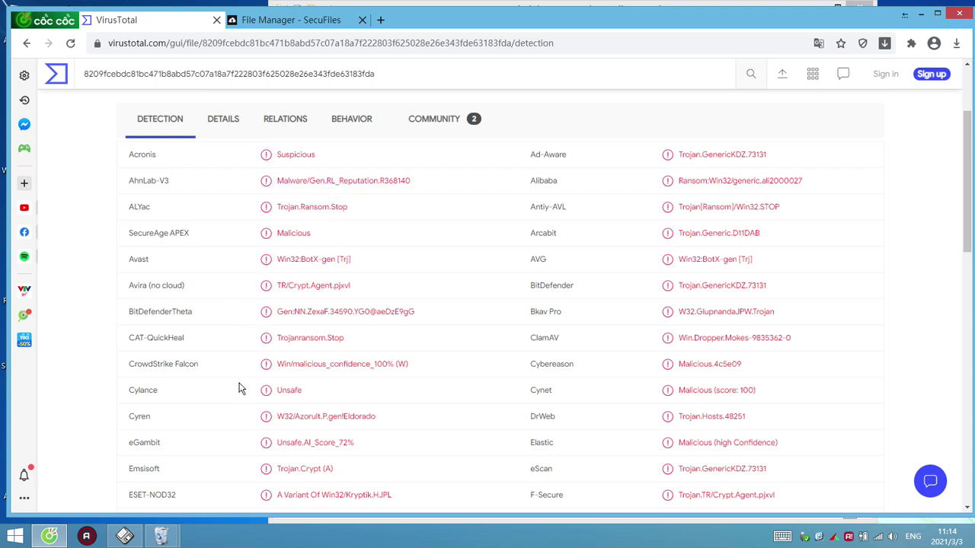
scroll(609, 399, "down", 2)
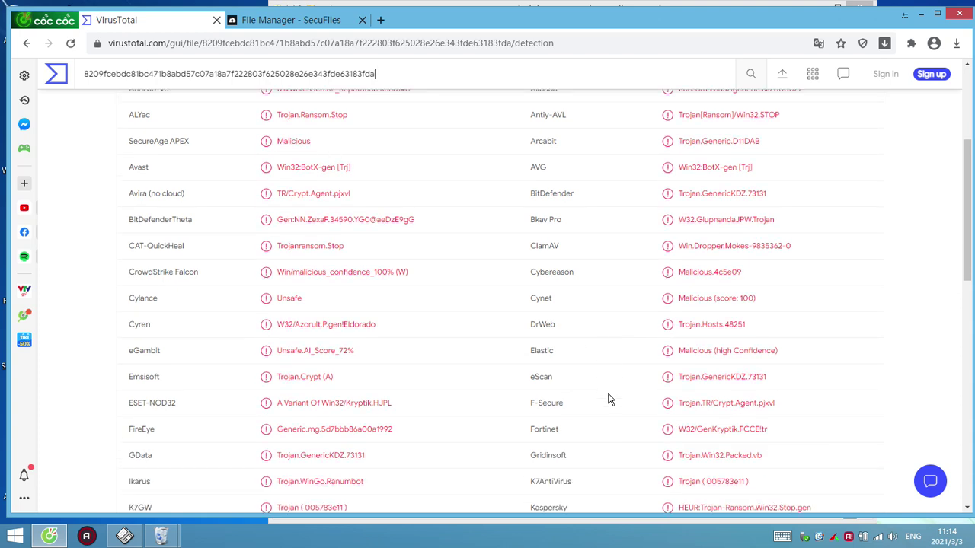
scroll(646, 370, "up", 3)
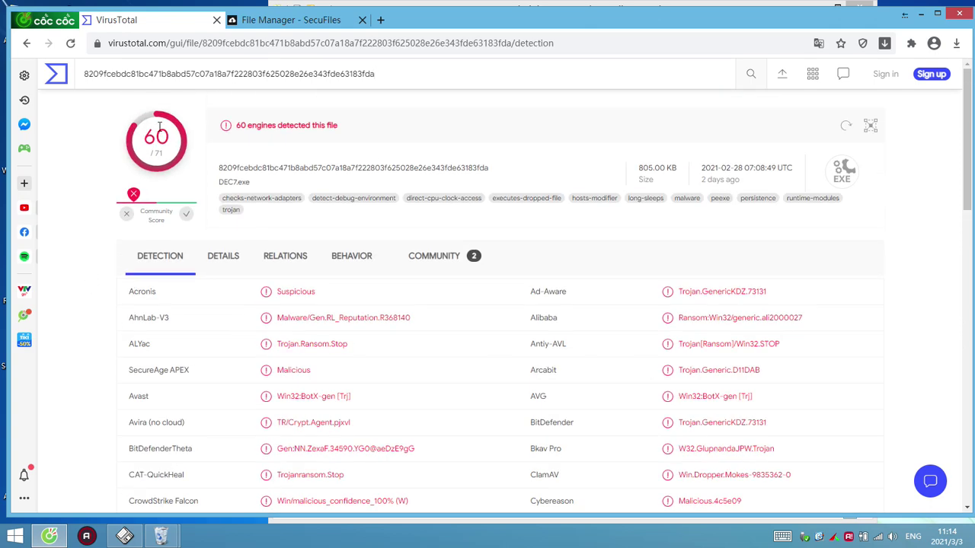
left_click(308, 20)
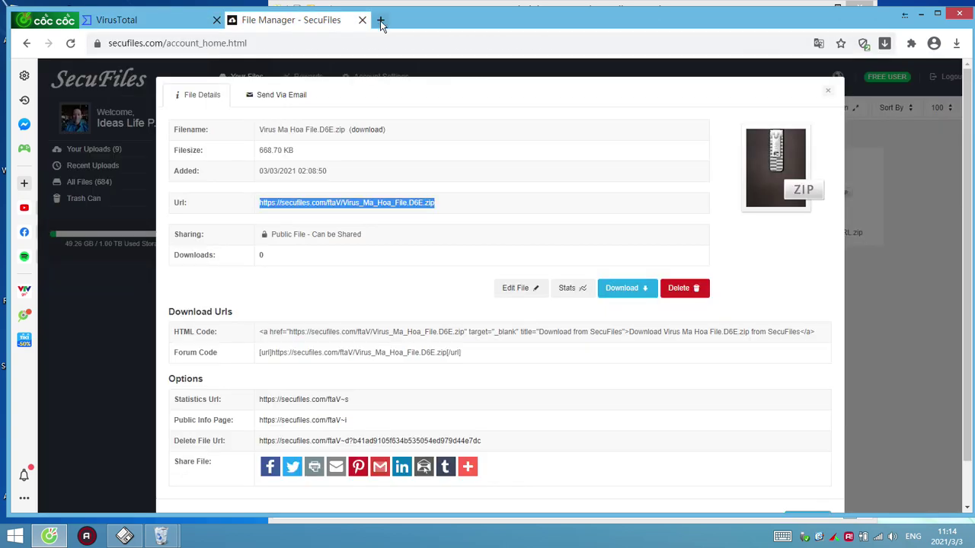
Open YouTube in a new tab, then return to the VirusTotal DEC7.exe report
left_click(380, 20)
left_click(358, 88)
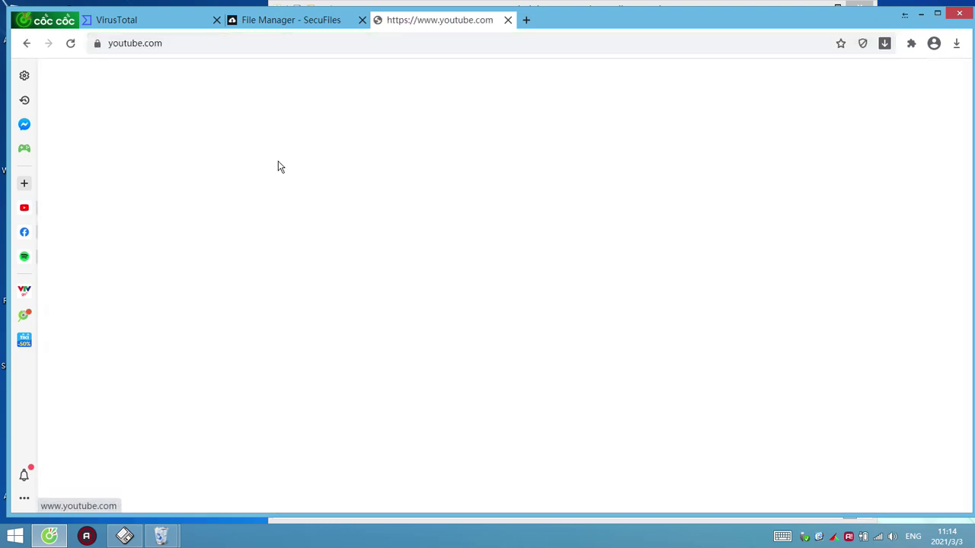
left_click(126, 27)
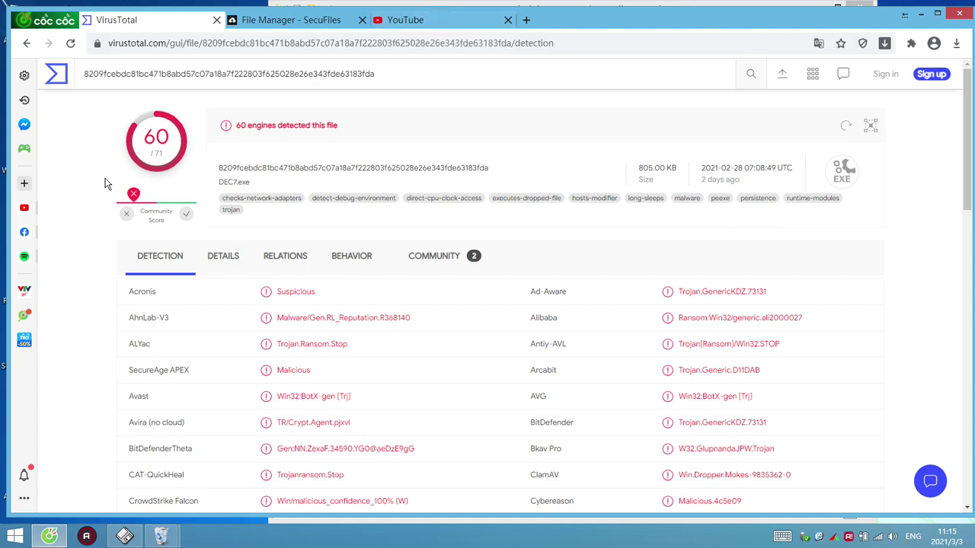
Highlight the 60-engine detection score, then clear it and scroll down the Detection list
double_click(168, 138)
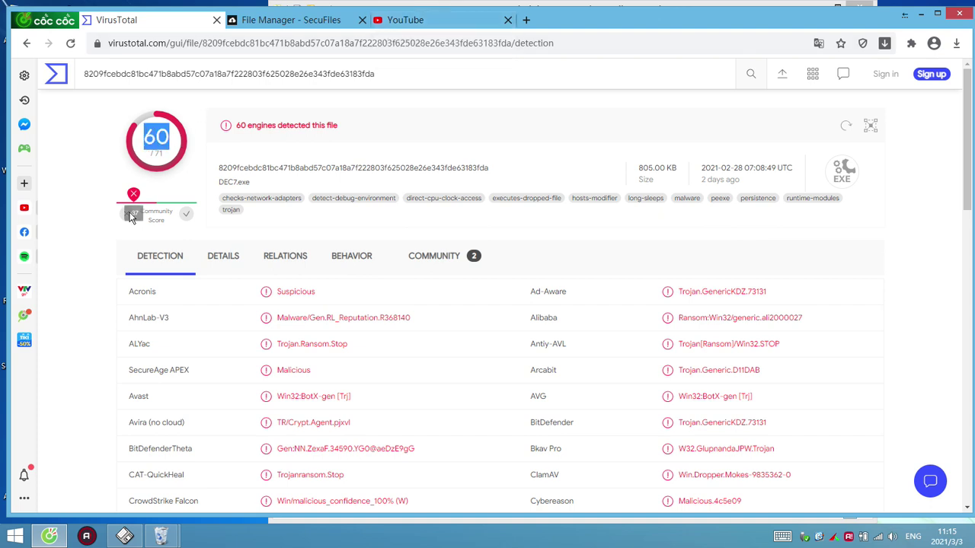
left_click(520, 160)
scroll(469, 236, "down", 3)
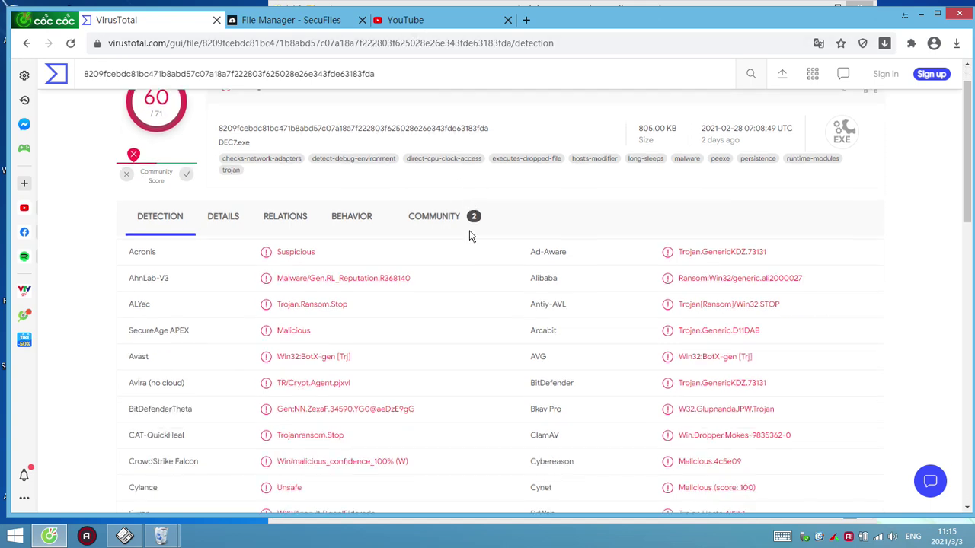
scroll(469, 233, "down", 2)
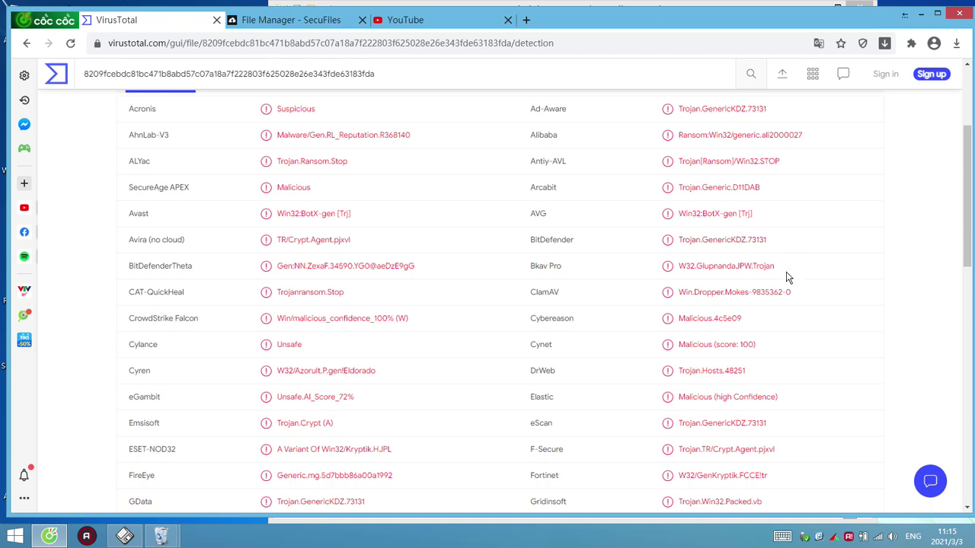
Select the Bkav Pro, Kaspersky, Microsoft and Symantec detection labels one after another
left_click_drag(786, 274, 676, 268)
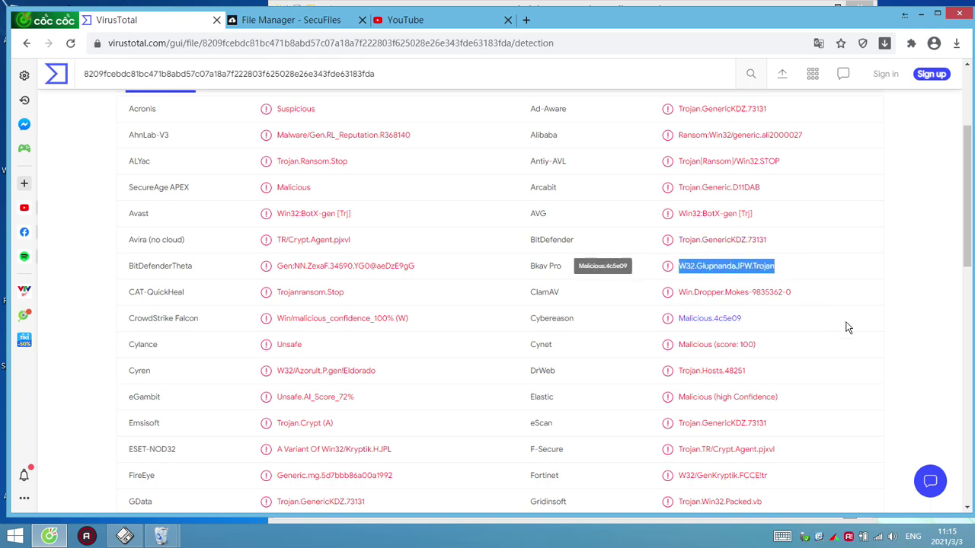
scroll(908, 305, "down", 4)
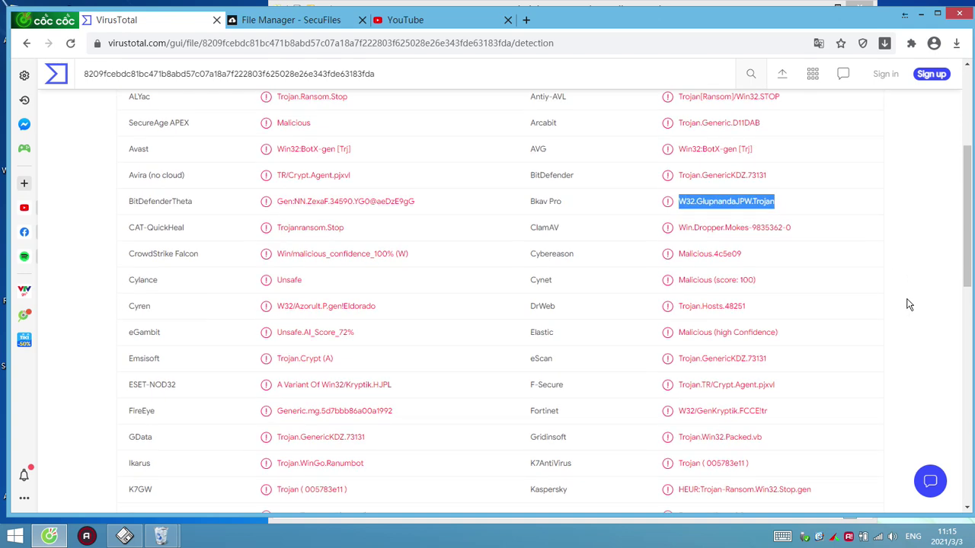
scroll(830, 358, "down", 2)
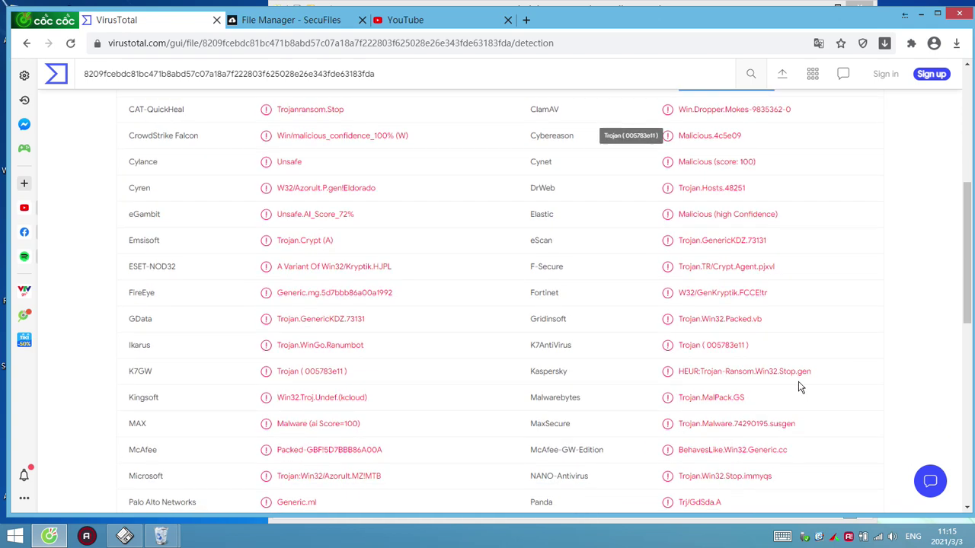
left_click_drag(817, 373, 677, 371)
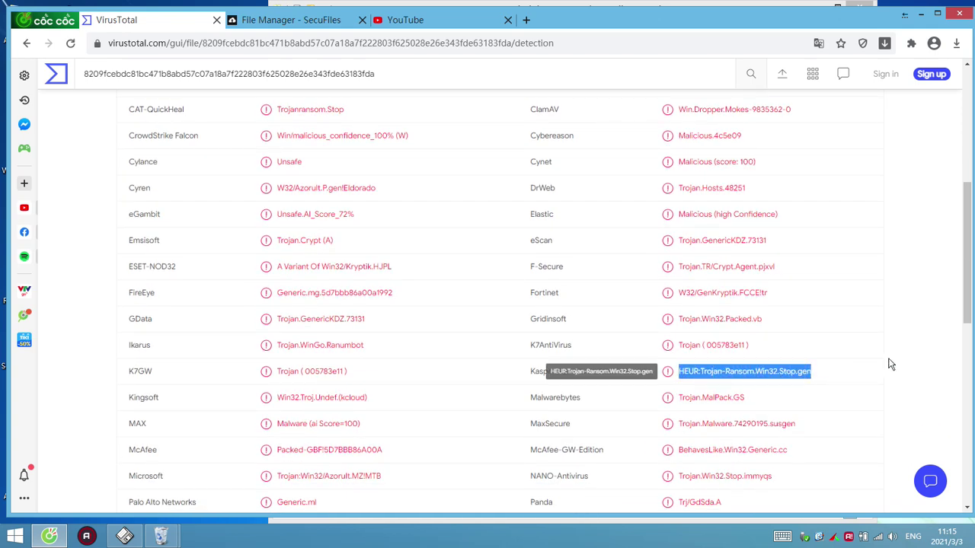
scroll(895, 358, "down", 4)
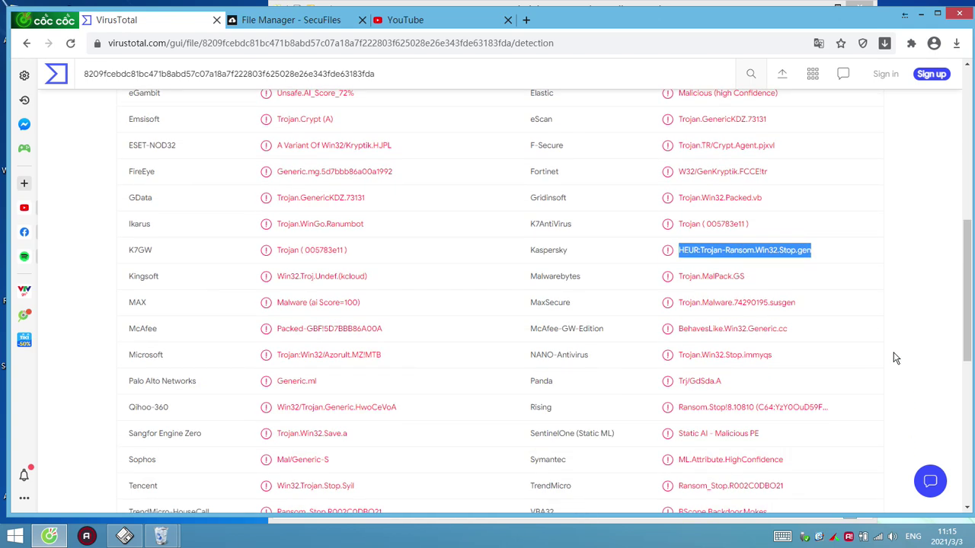
left_click_drag(383, 355, 276, 357)
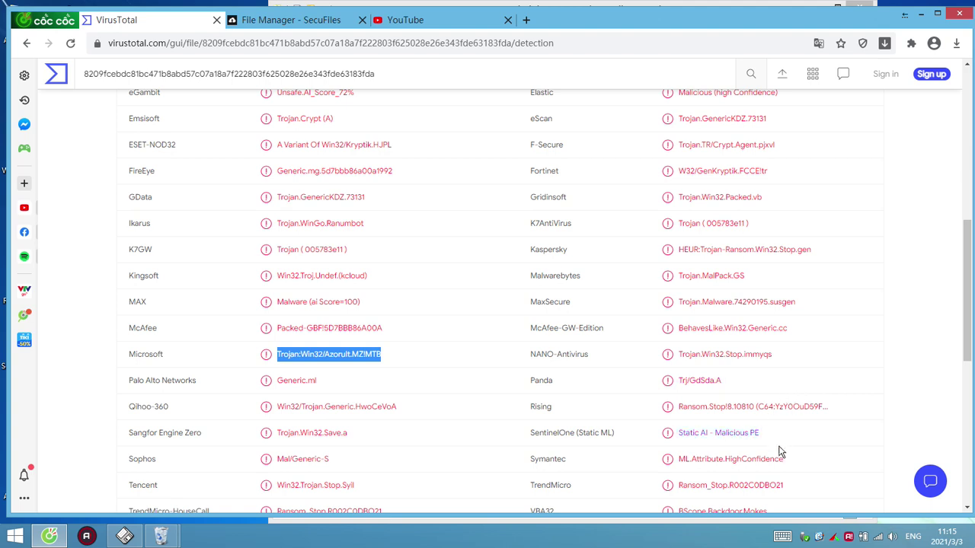
left_click_drag(806, 469, 676, 465)
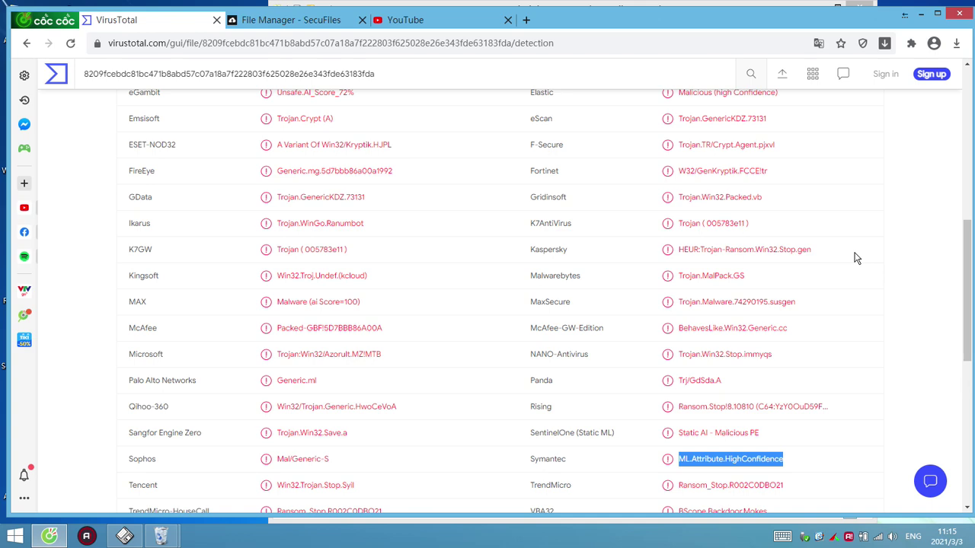
Search YouTube for 'duy nguyen dame'
left_click(429, 22)
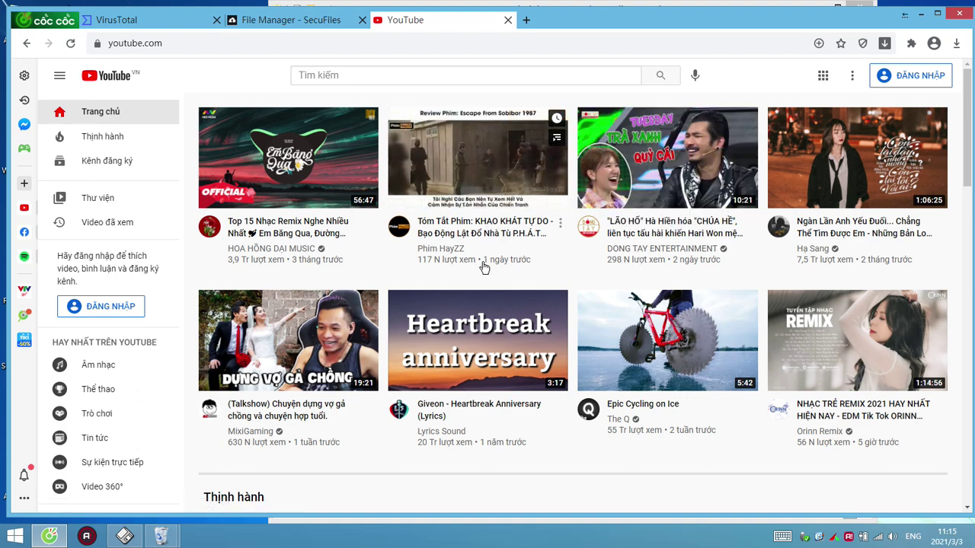
scroll(483, 263, "down", 3)
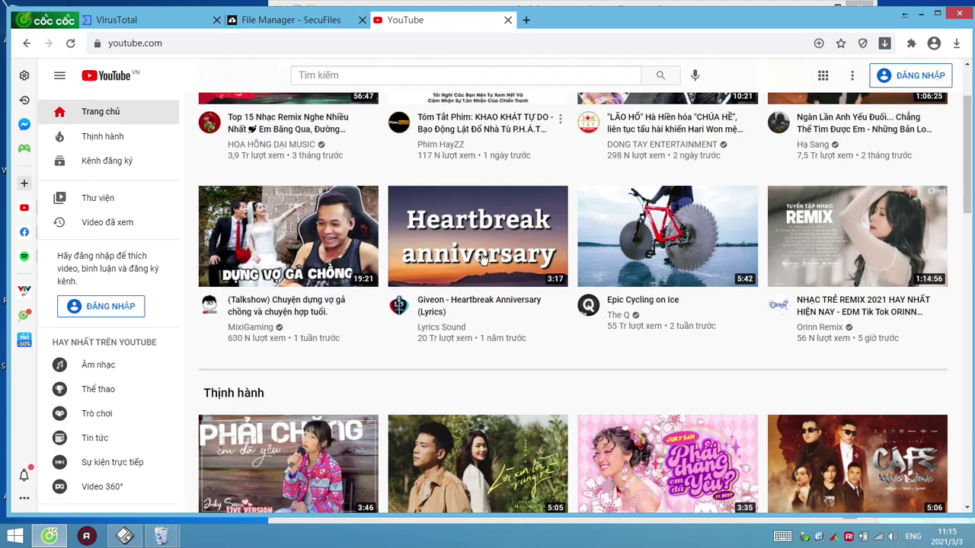
scroll(481, 260, "up", 3)
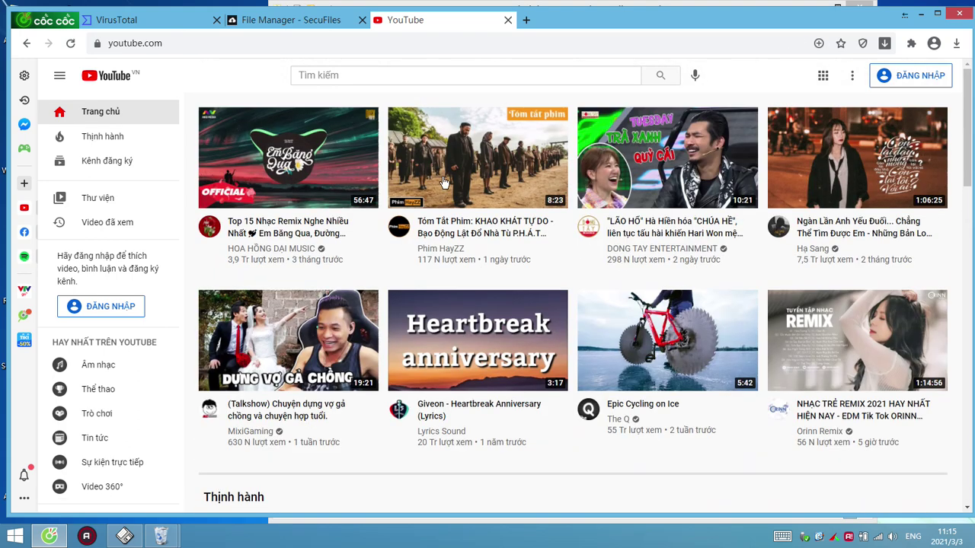
left_click(370, 73)
type("duy and")
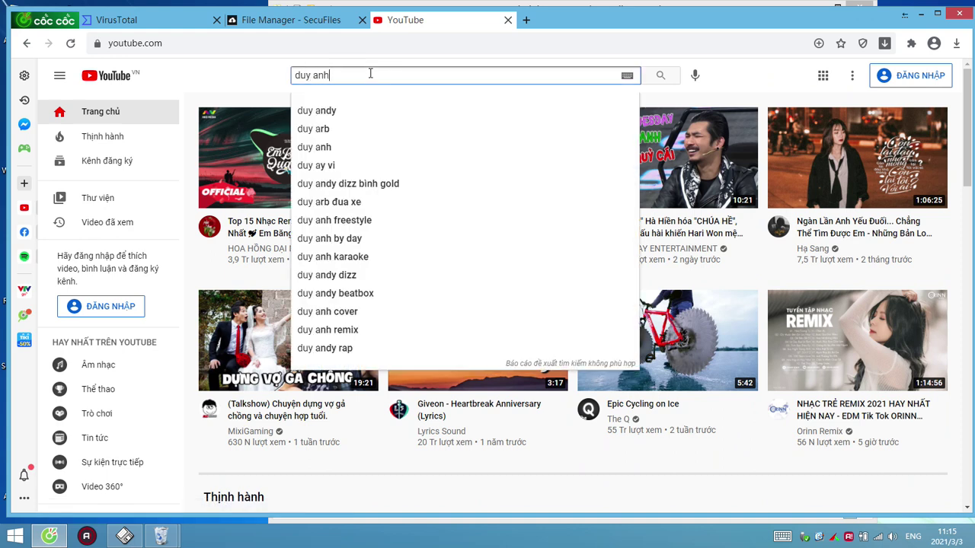
key("BackSpace")
key("BackSpace")
key("BackSpace")
type("ng")
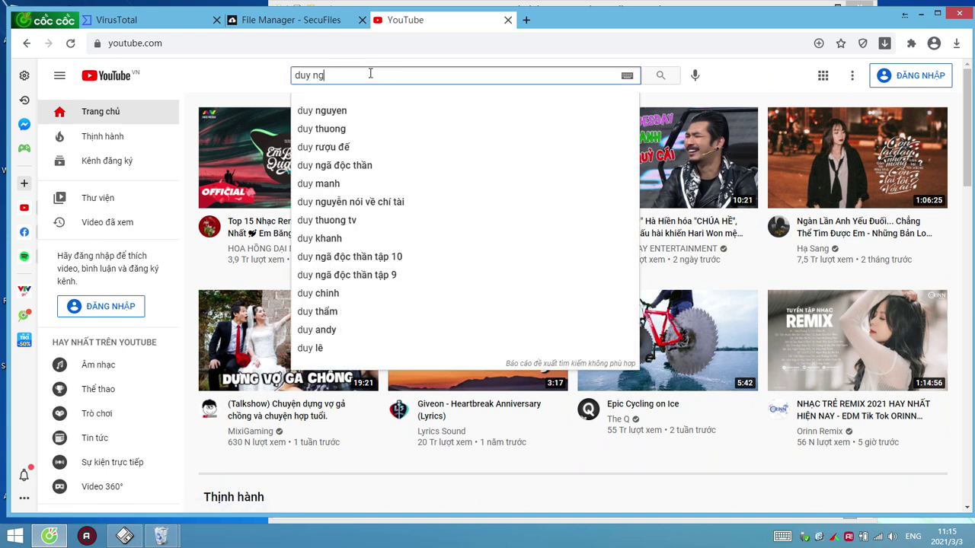
type("uyen dame")
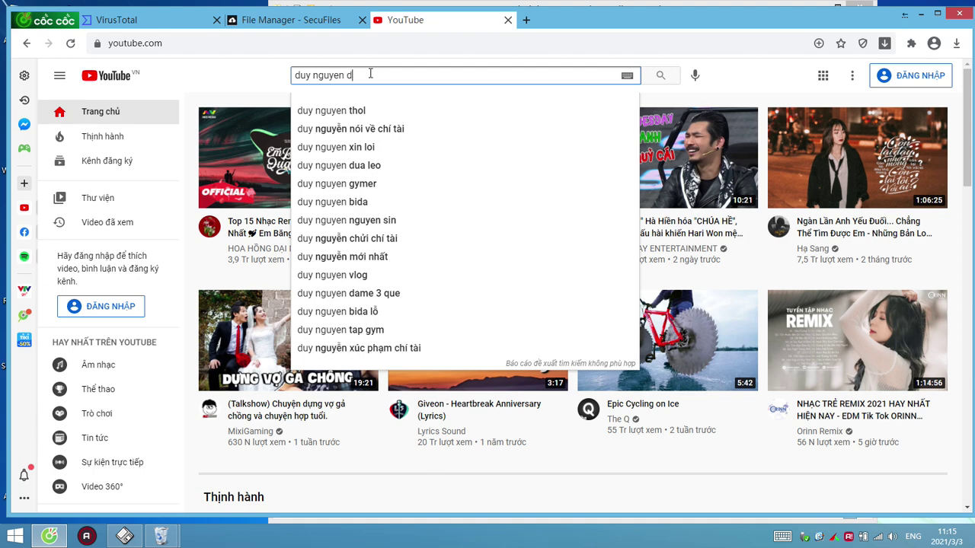
key("Return")
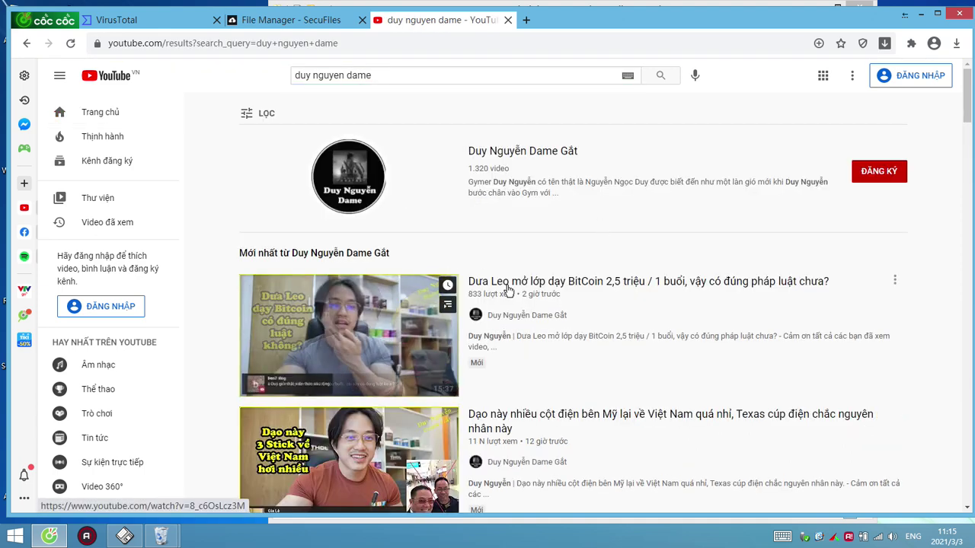
Play the second video in the results, then open a new blank browser tab
left_click(446, 436)
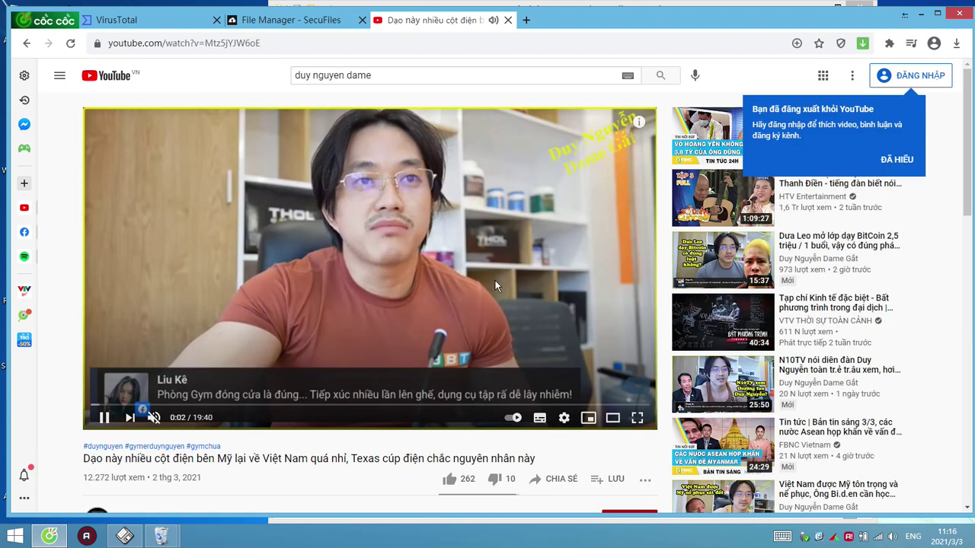
mouse_move(531, 275)
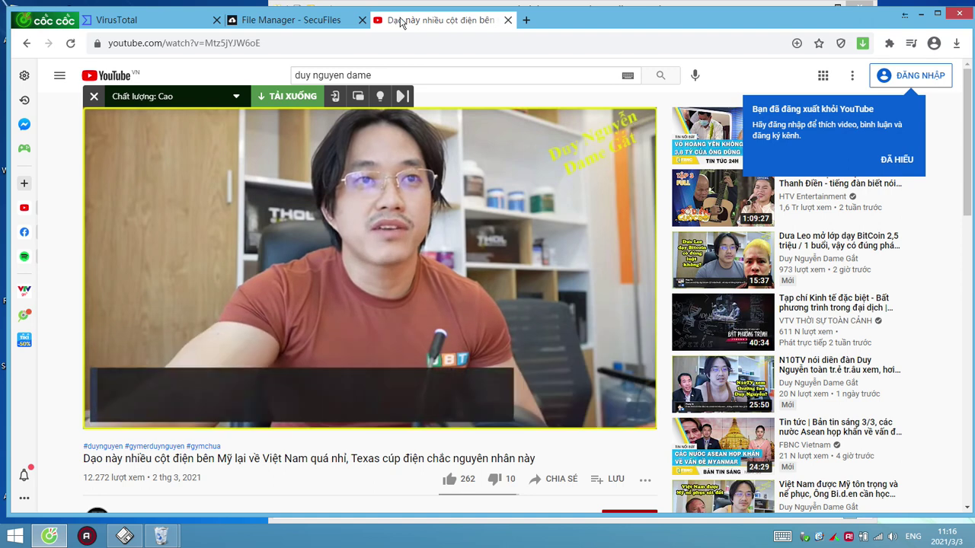
left_click(524, 21)
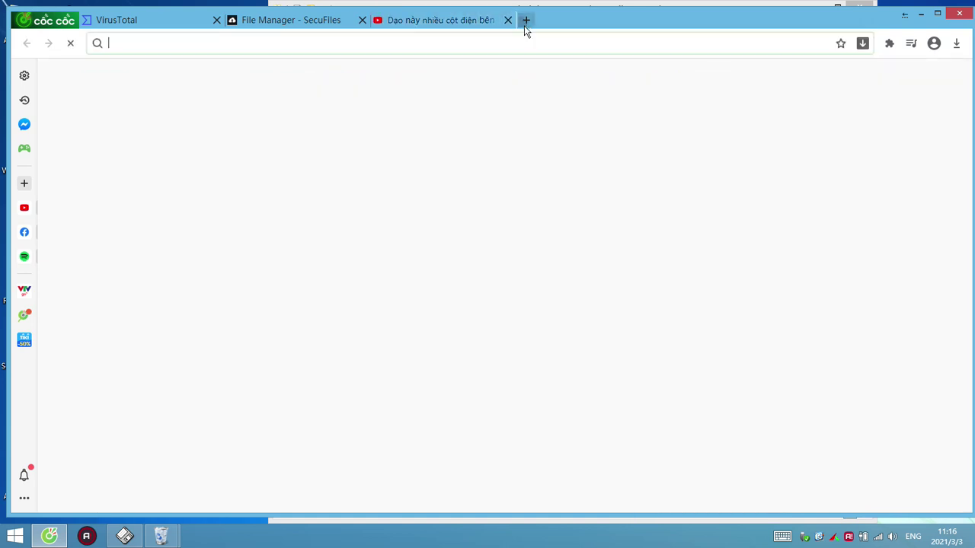
Google 'time' to see 11:16, 3 March 2021, then return to YouTube and minimize the browser
type("time")
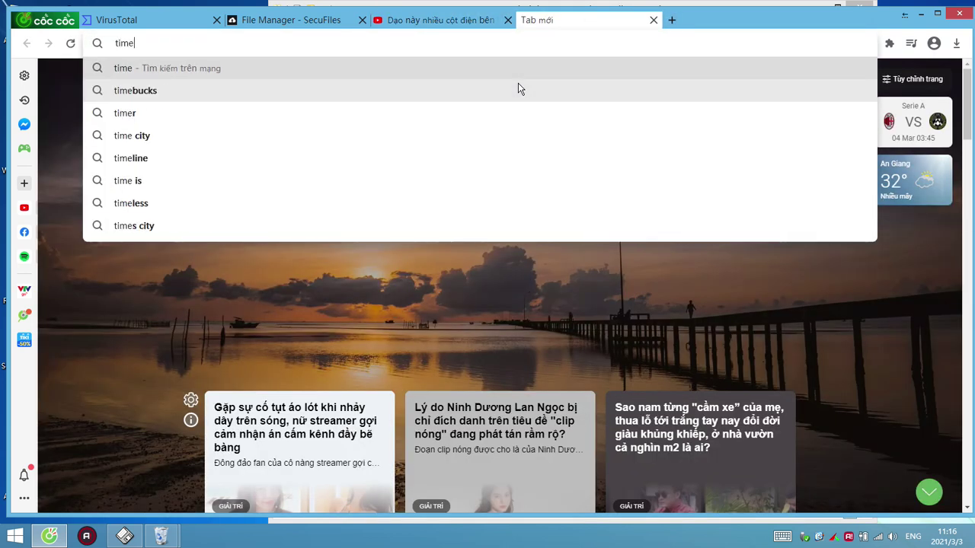
key("Return")
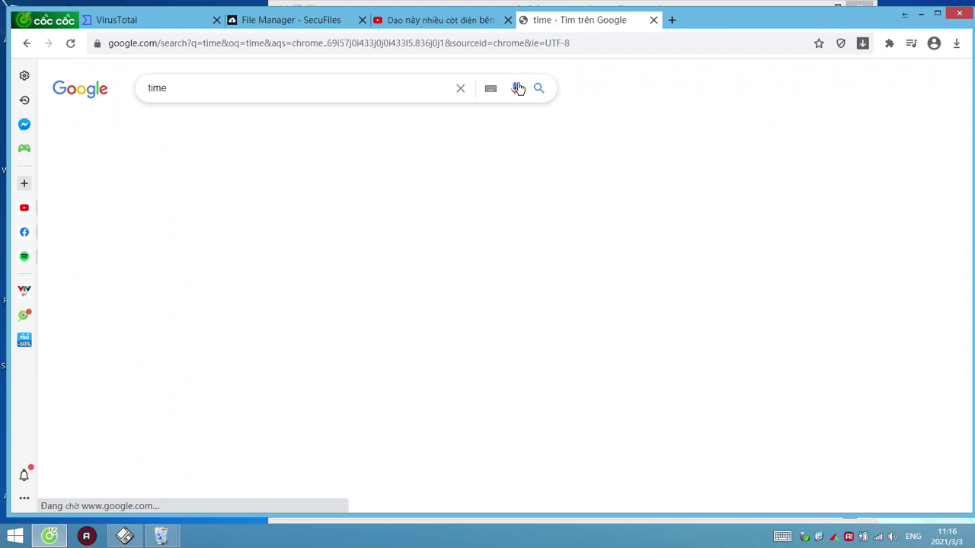
left_click_drag(335, 332, 146, 303)
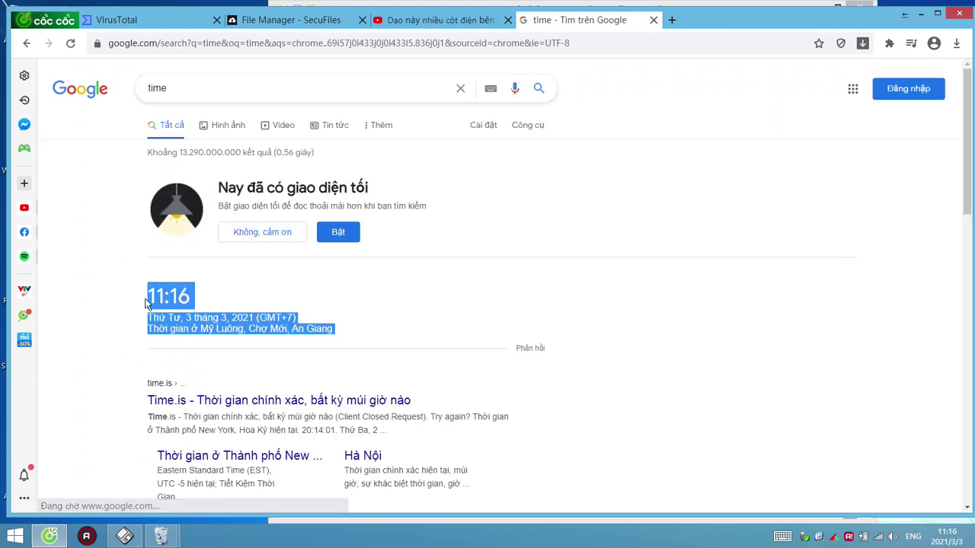
left_click(128, 346)
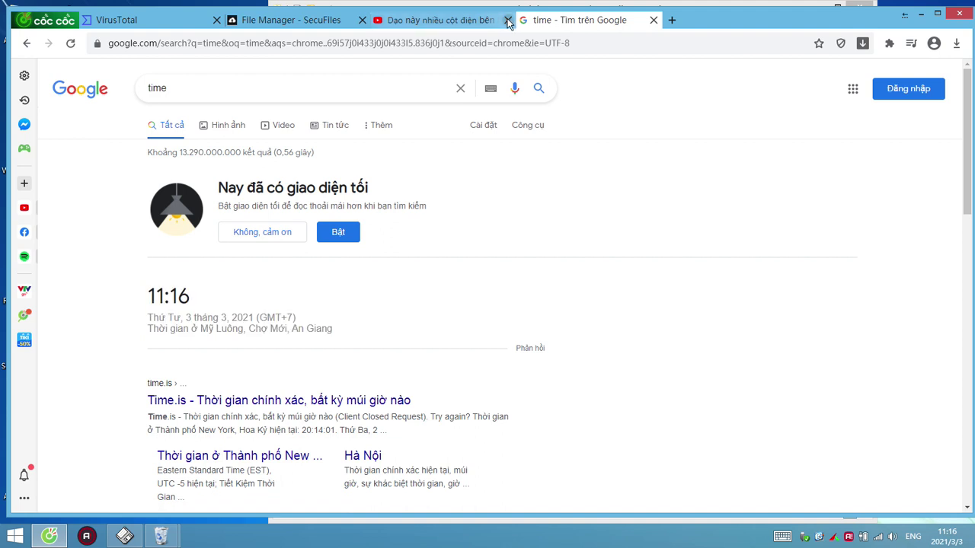
left_click(447, 22)
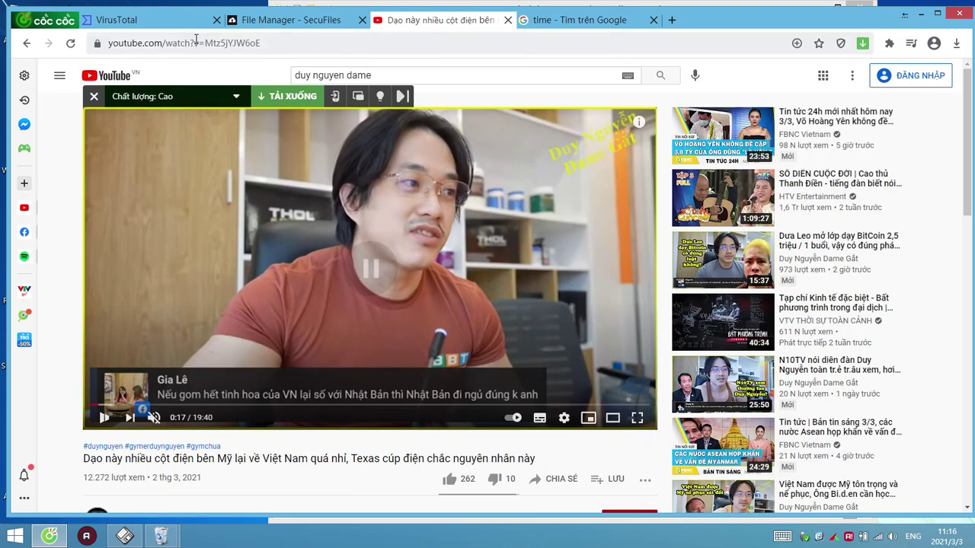
left_click(913, 13)
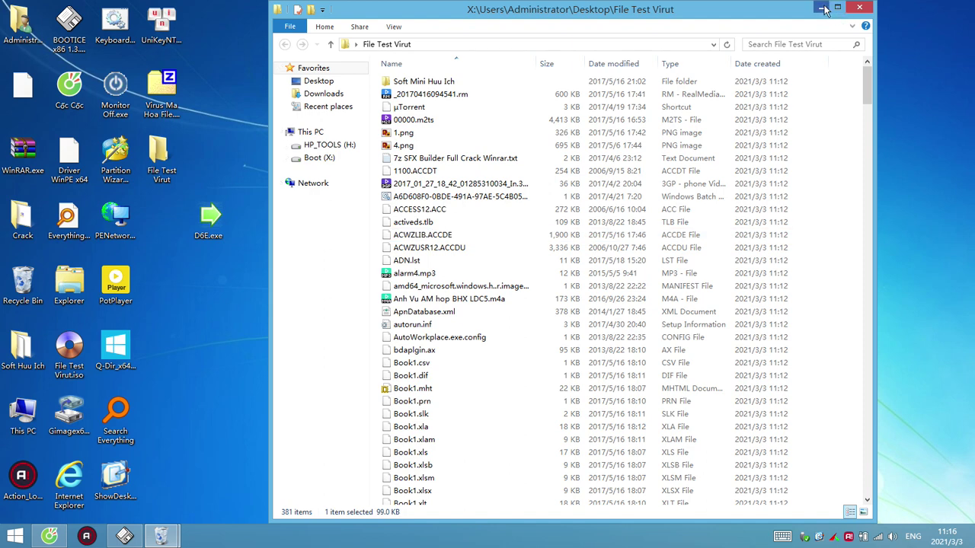
Launch Task Manager from the taskbar, move it to the right and make it taller
left_click(826, 11)
right_click(317, 536)
left_click(344, 512)
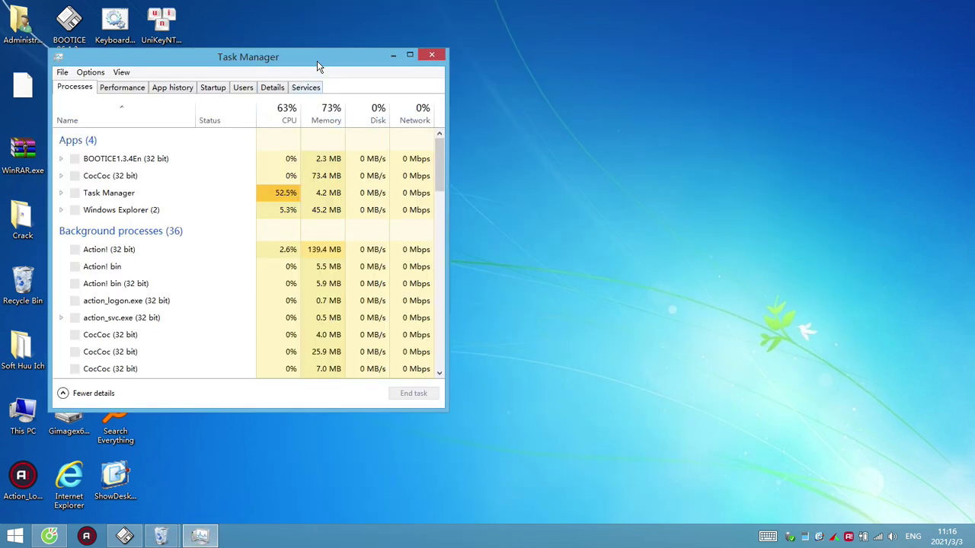
left_click_drag(317, 60, 560, 51)
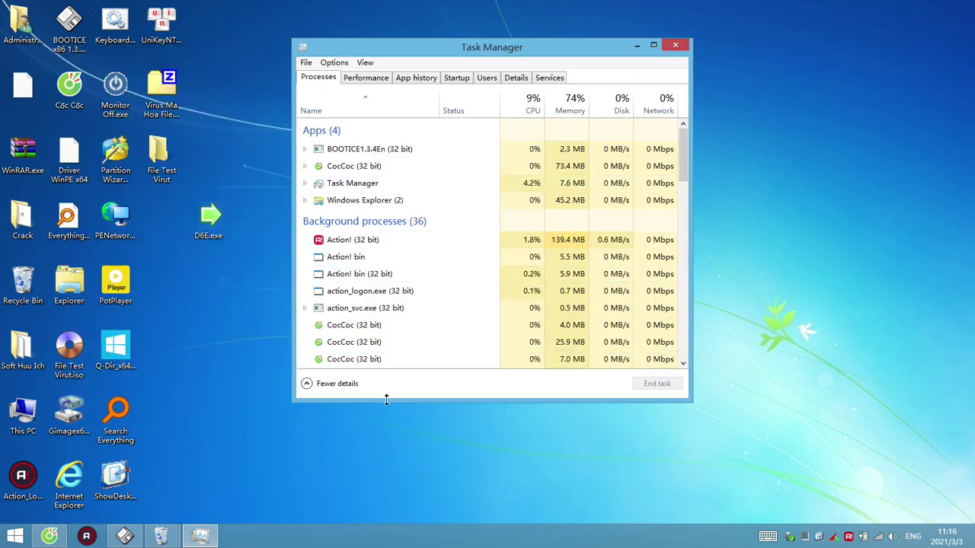
left_click_drag(385, 399, 425, 511)
left_click_drag(597, 54, 701, 31)
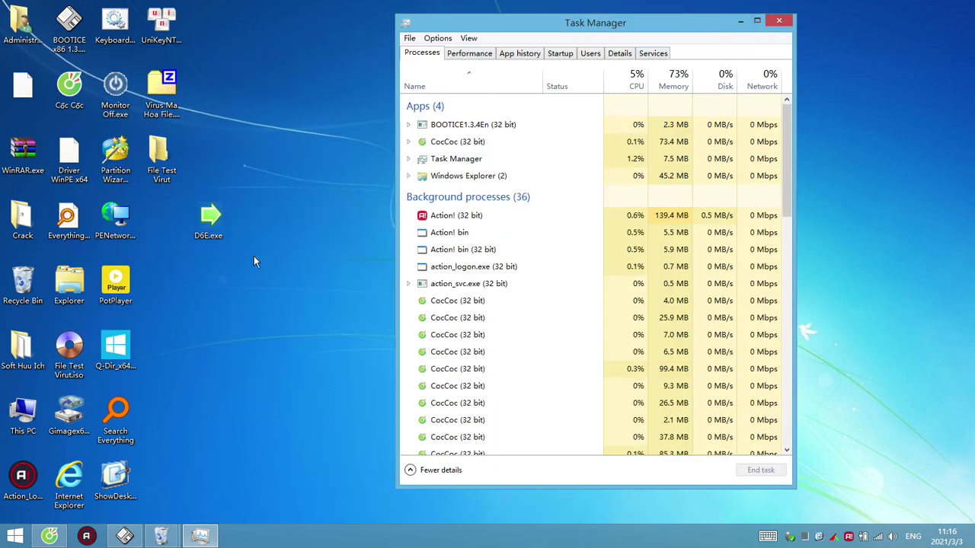
Run D6E.exe from the desktop, then open and dismiss the taskbar menu several times
double_click(219, 221)
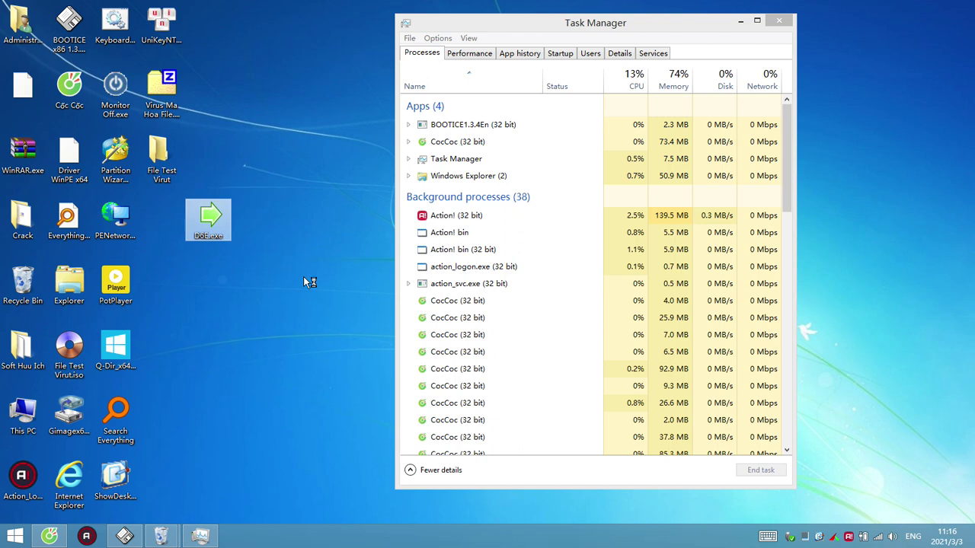
right_click(329, 545)
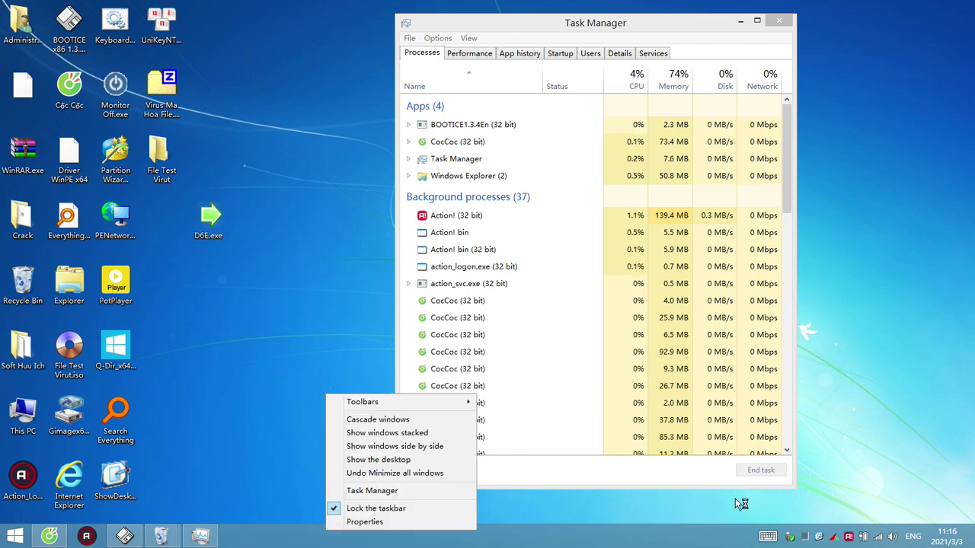
right_click(324, 528)
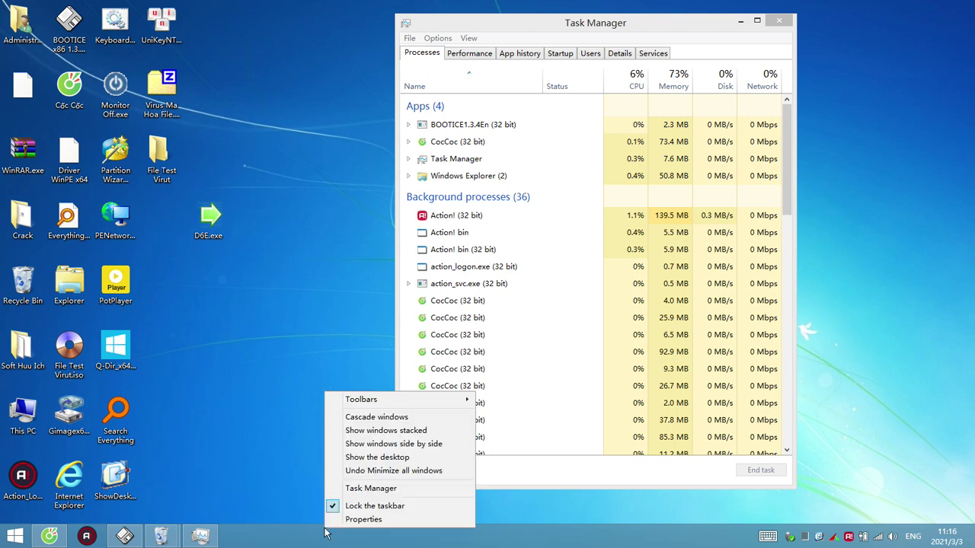
left_click(262, 364)
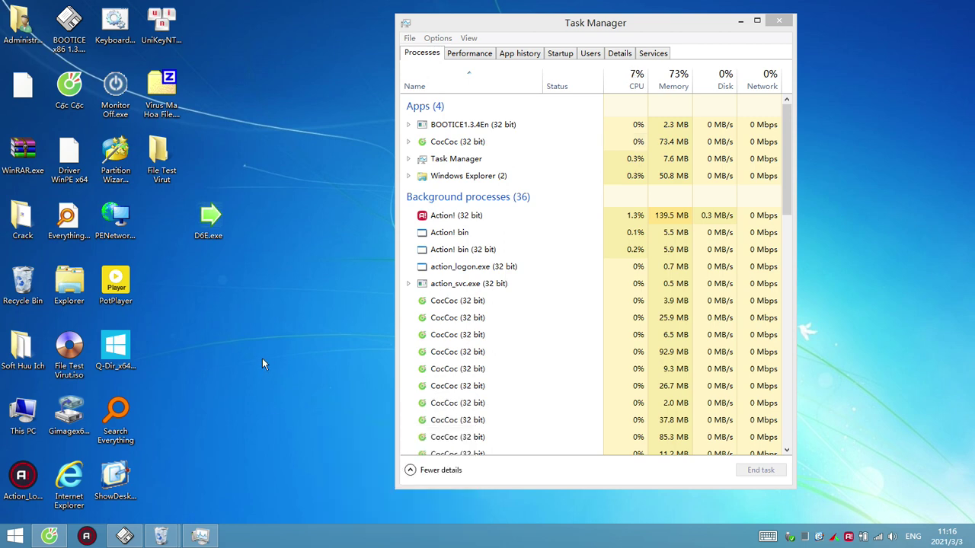
right_click(360, 535)
left_click(361, 531)
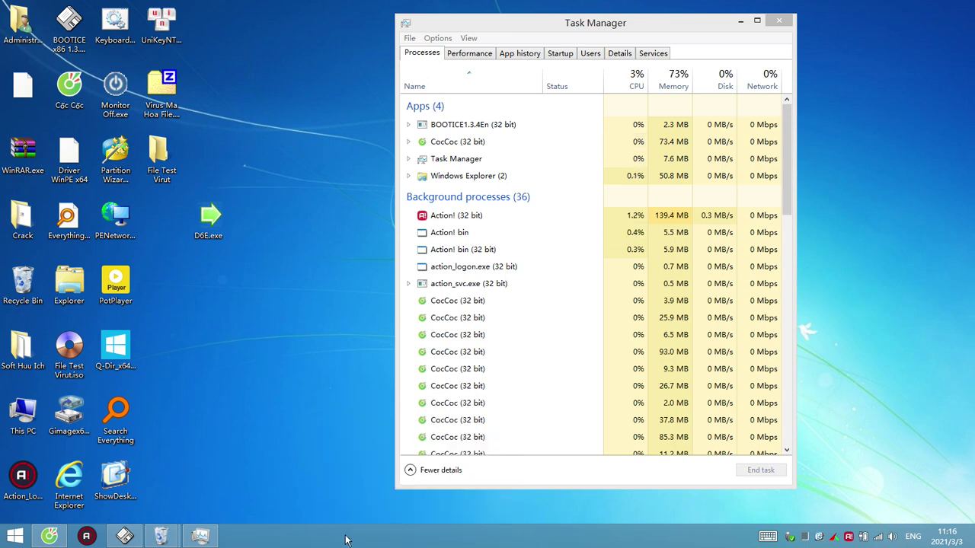
right_click(346, 539)
left_click(321, 498)
right_click(301, 542)
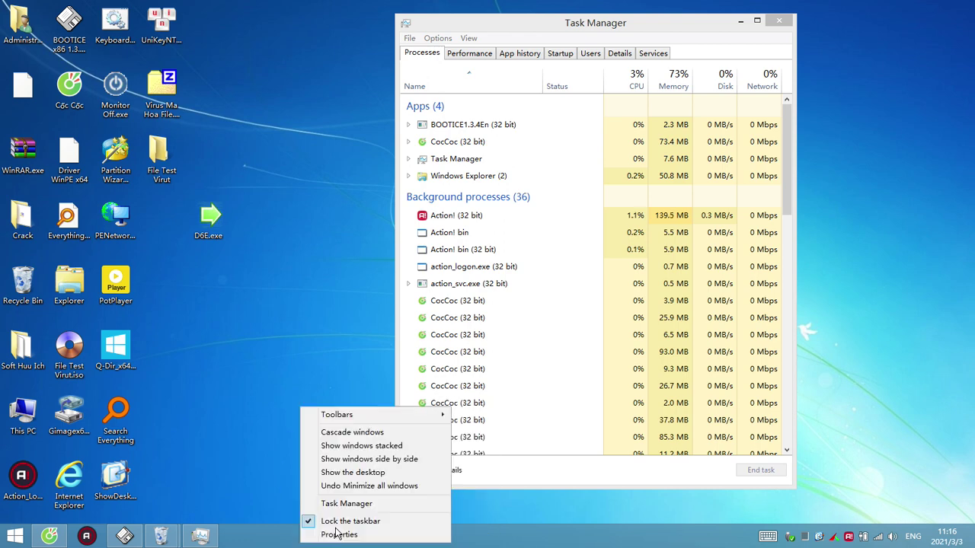
left_click(522, 546)
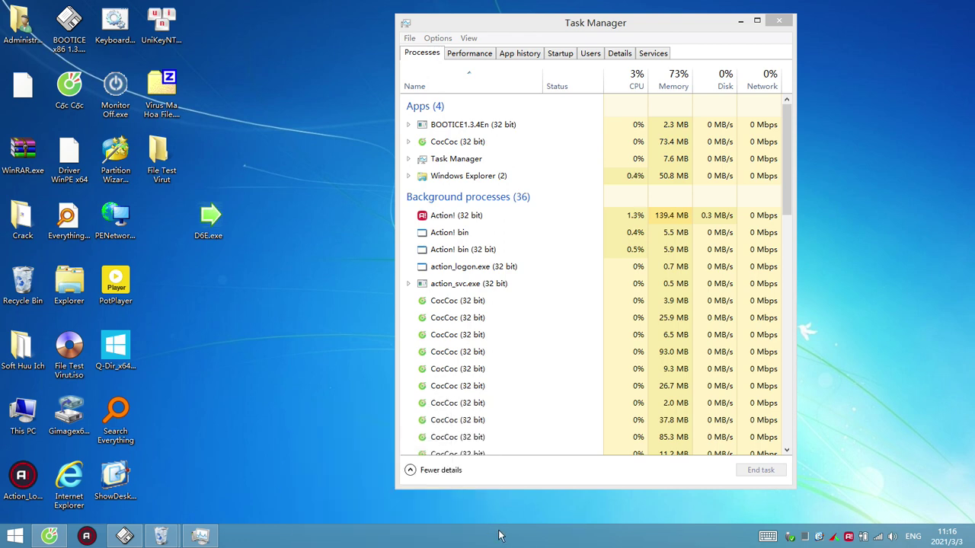
Open the Action! recorder window from the tray and hide it again
left_click(848, 537)
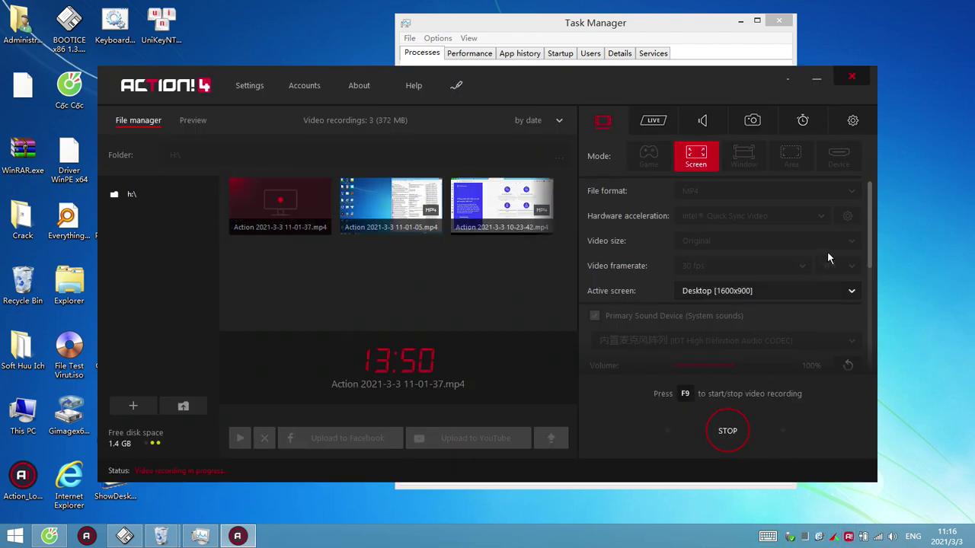
mouse_move(871, 250)
left_mouse_down()
mouse_move(872, 284)
mouse_move(873, 236)
left_mouse_up()
left_click(781, 79)
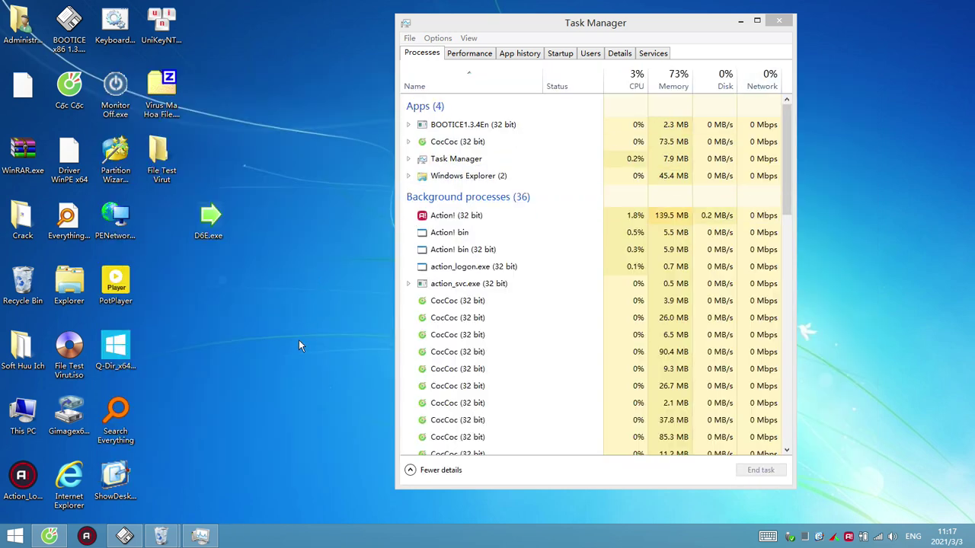
Select action_svc.exe, view the CPU performance graph at 6%, and close Task Manager
left_click(549, 284)
scroll(526, 343, "down", 2)
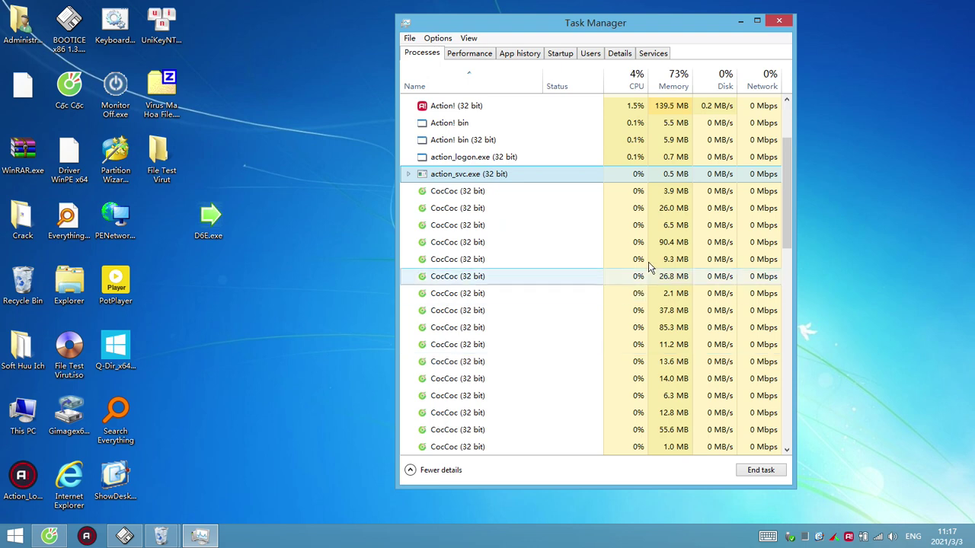
scroll(649, 264, "up", 2)
left_click(465, 56)
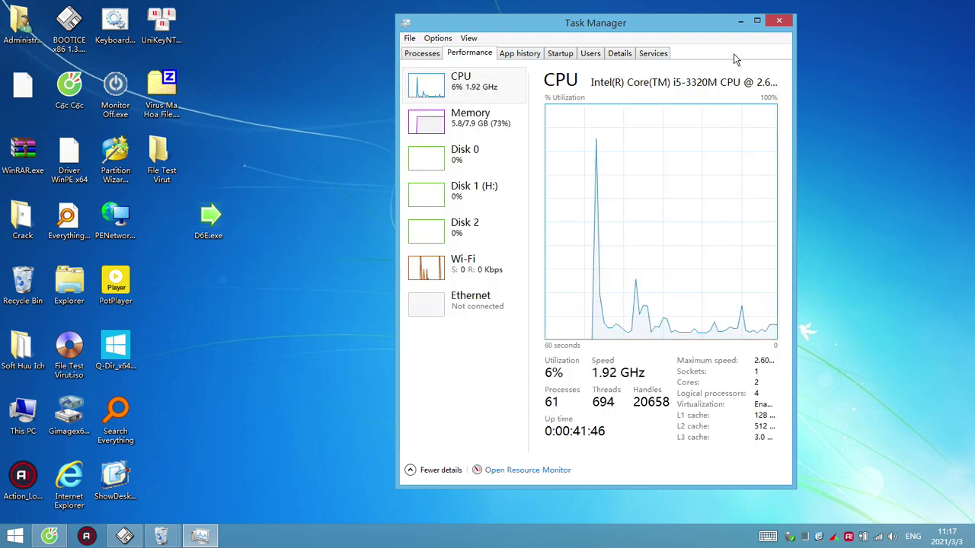
left_click(778, 20)
right_click(340, 536)
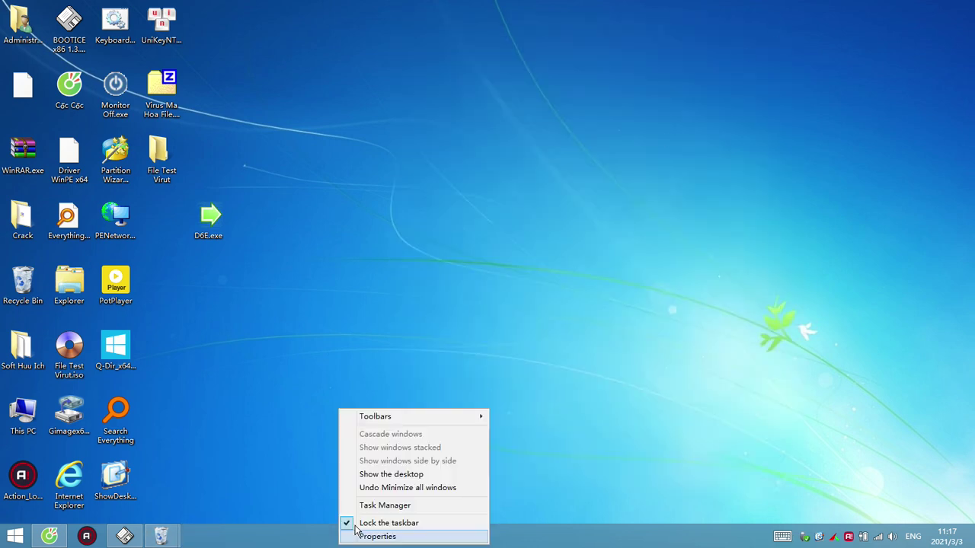
left_click(378, 506)
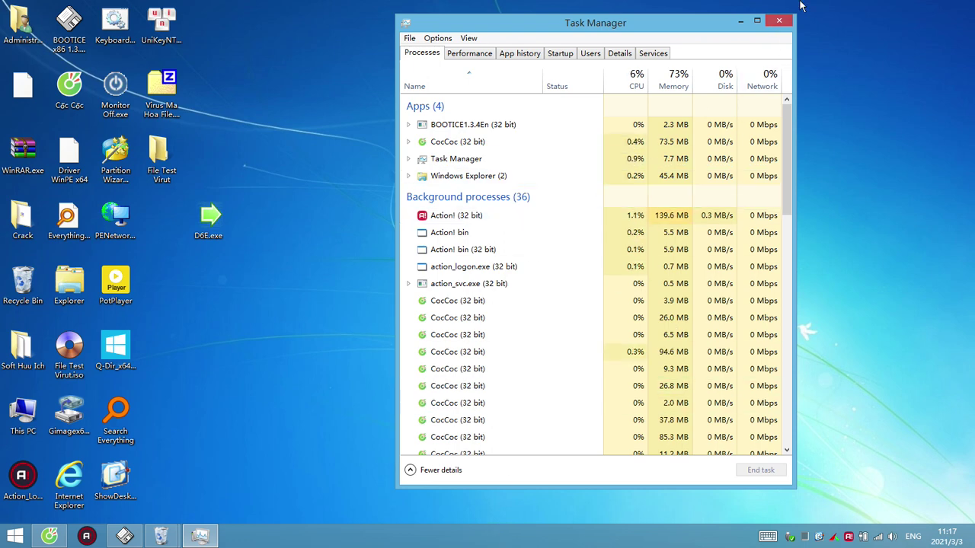
left_click(780, 22)
right_click(370, 195)
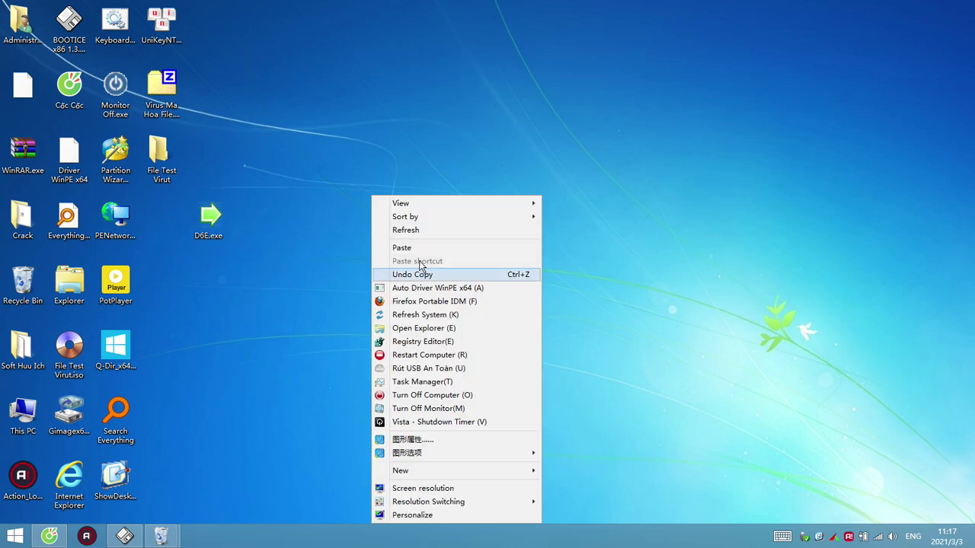
left_click(423, 228)
right_click(352, 166)
left_click(371, 196)
right_click(347, 176)
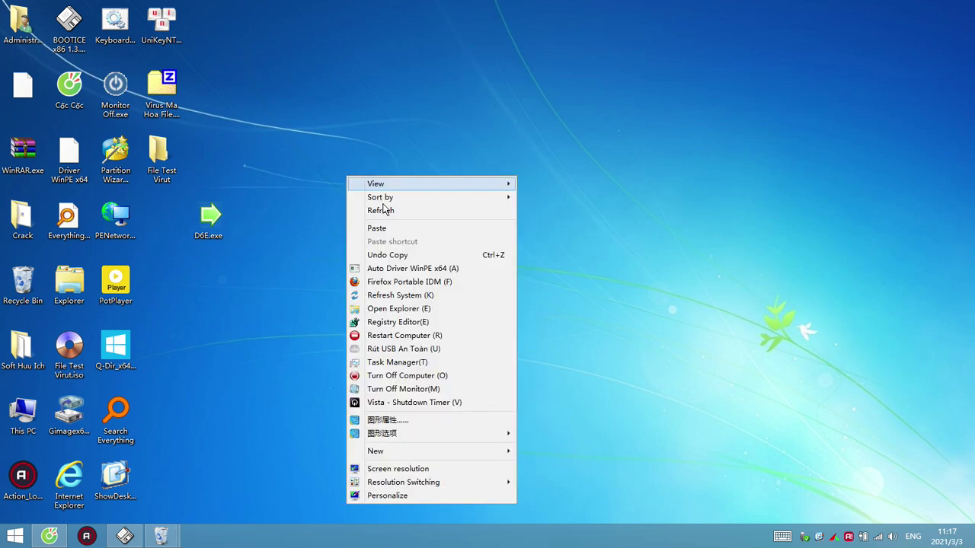
left_click(357, 206)
right_click(310, 542)
left_click(285, 351)
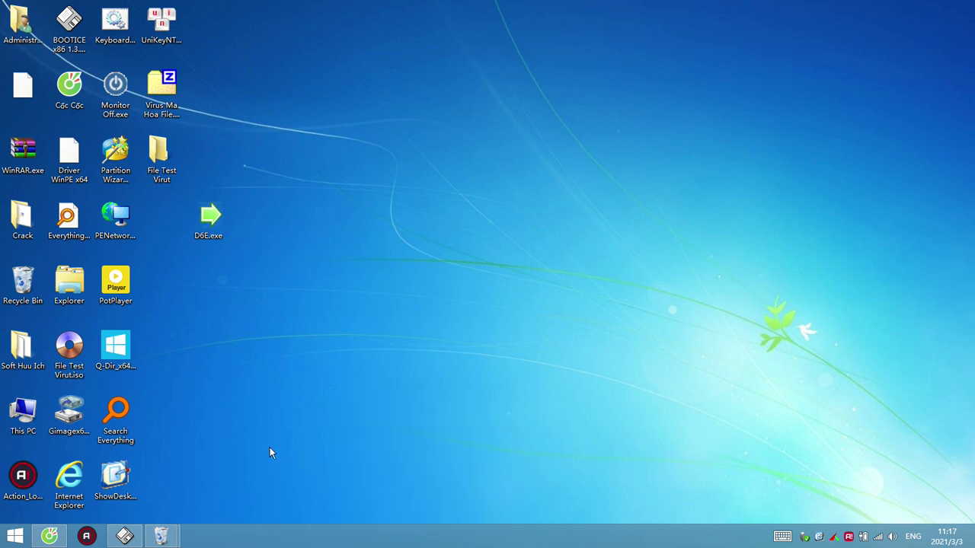
right_click(660, 545)
left_click(448, 376)
Open This PC in File Explorer and close it, twice
double_click(69, 283)
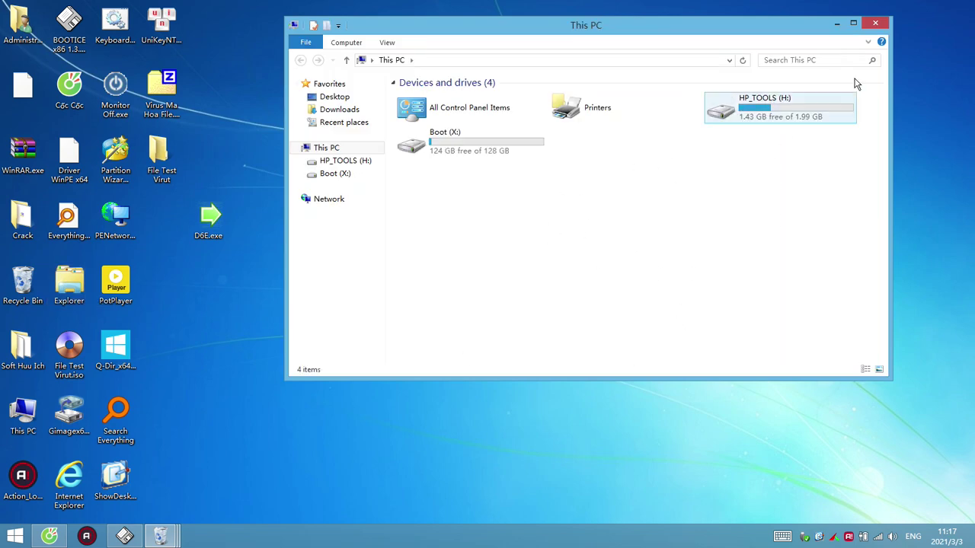
left_click(876, 27)
double_click(70, 284)
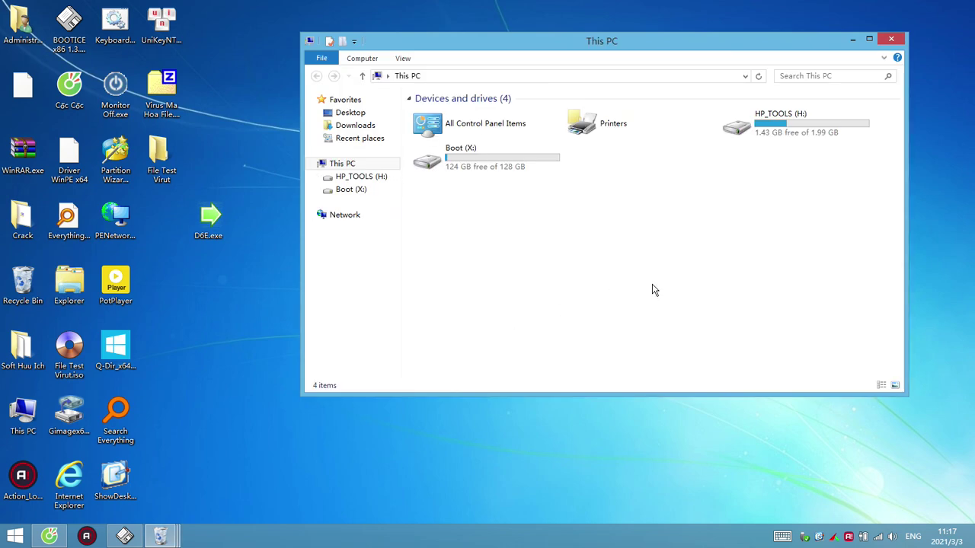
left_click(888, 37)
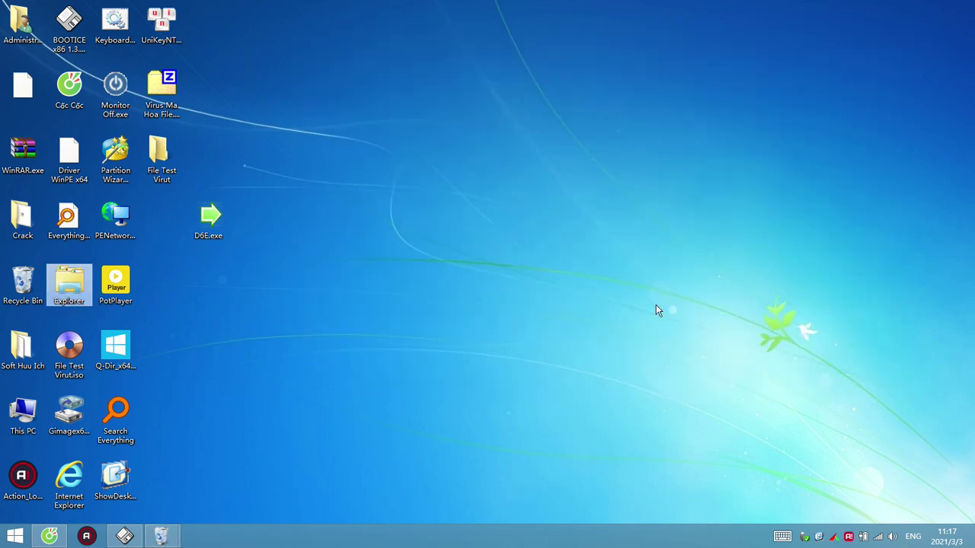
Open Task Manager via Ctrl+Alt+Del, close it, then return from the security screen to the desktop
key("ctrl+alt+Delete")
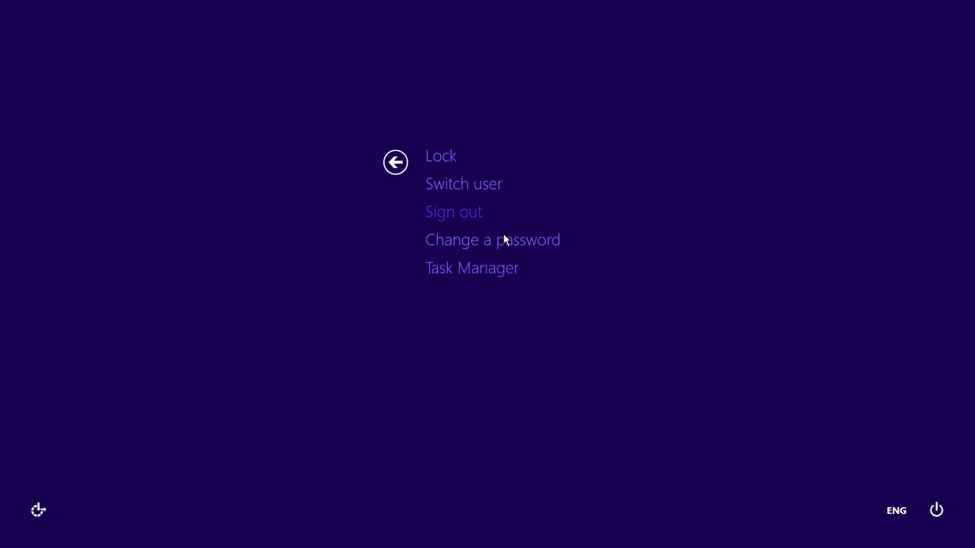
left_click(459, 270)
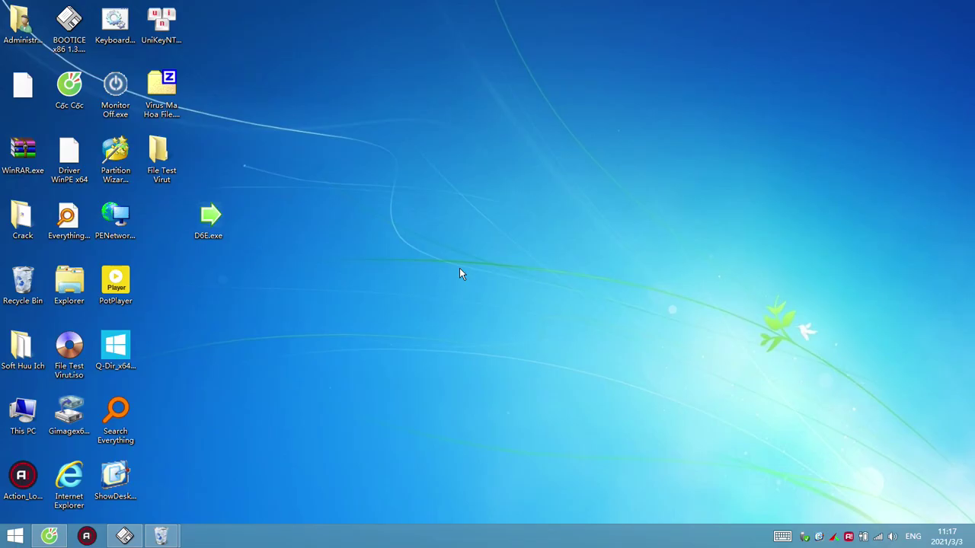
right_click(510, 283)
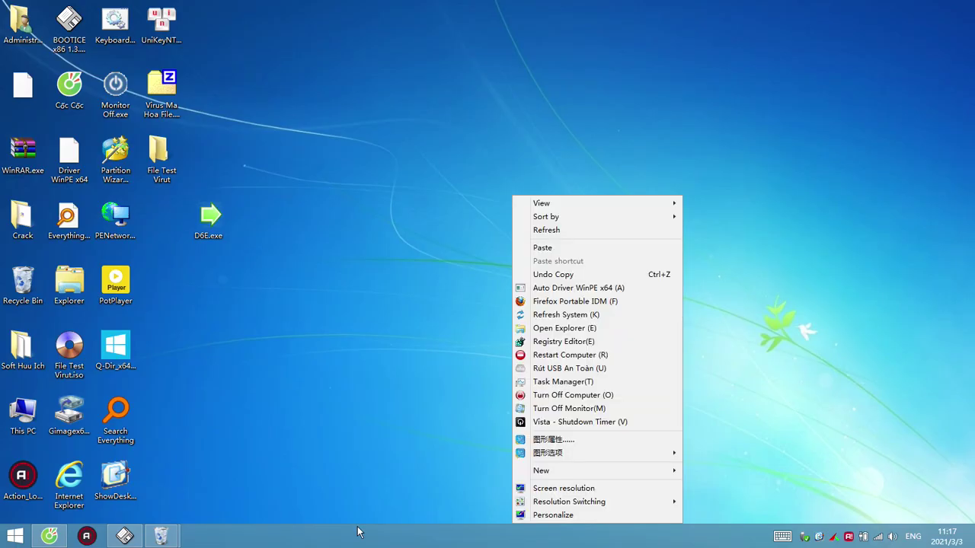
left_click(360, 542)
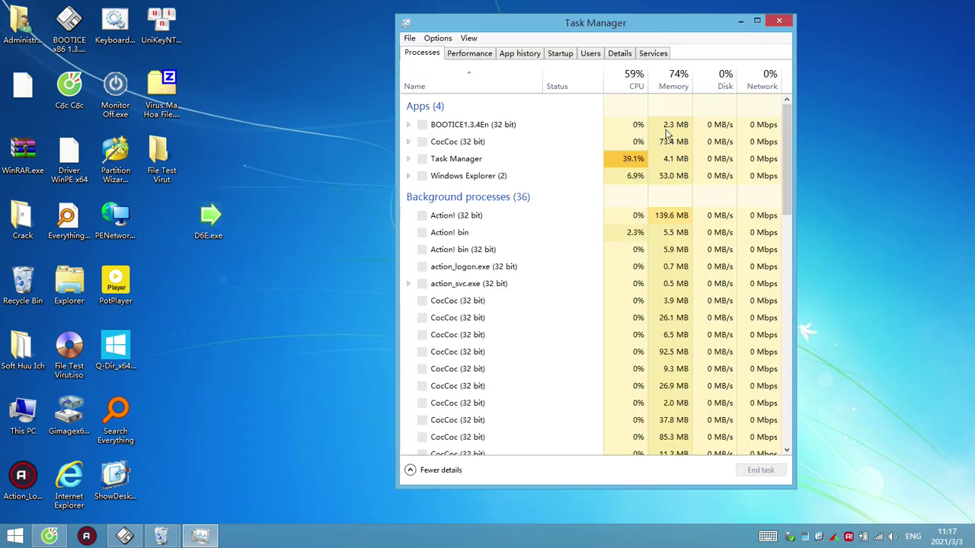
left_click(778, 23)
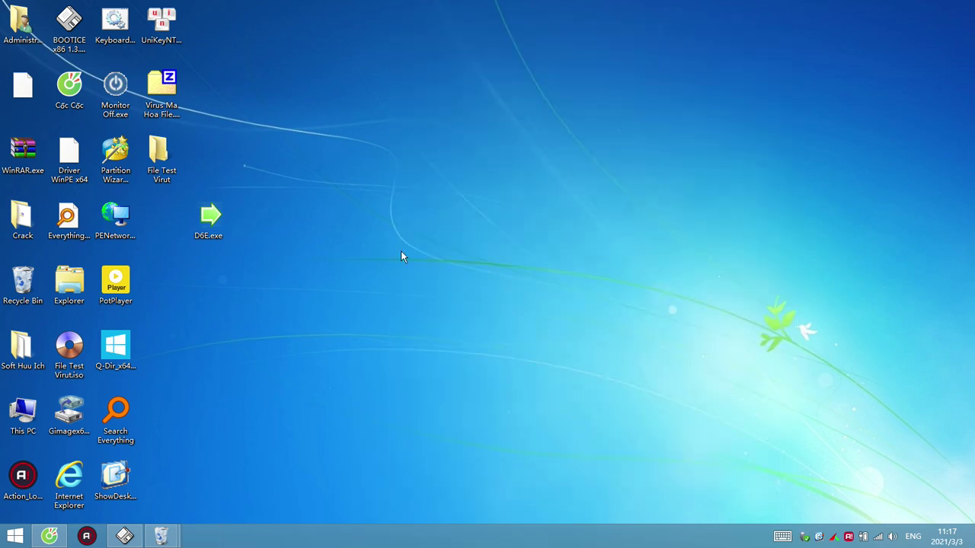
key("ctrl+alt+Delete")
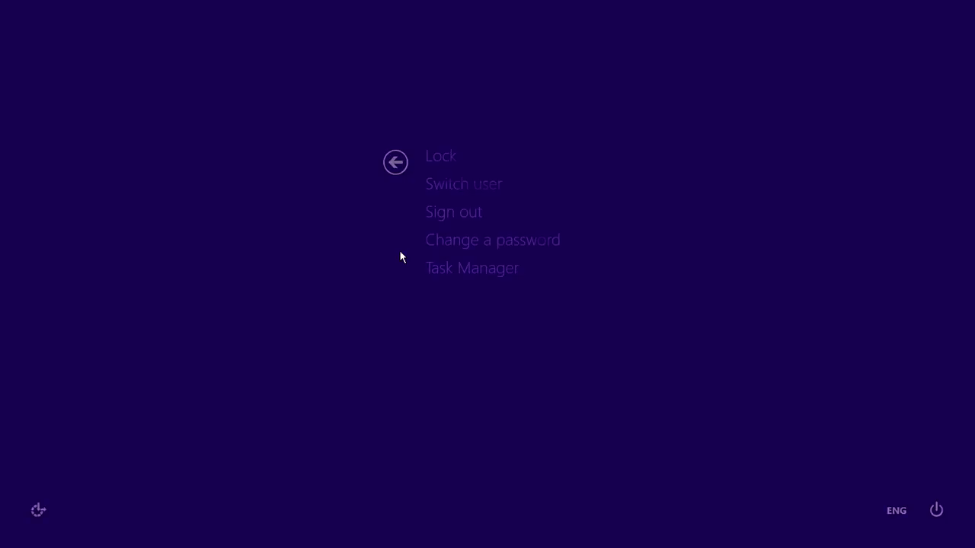
left_click(457, 271)
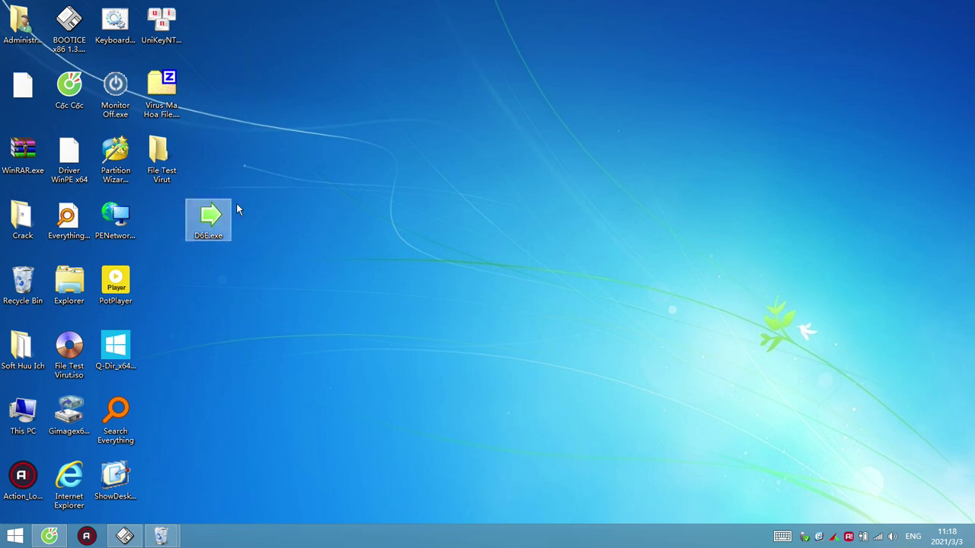
Open the File Test Virut folder, maximize and widen it, widen the Name column, and sort by Type
double_click(169, 89)
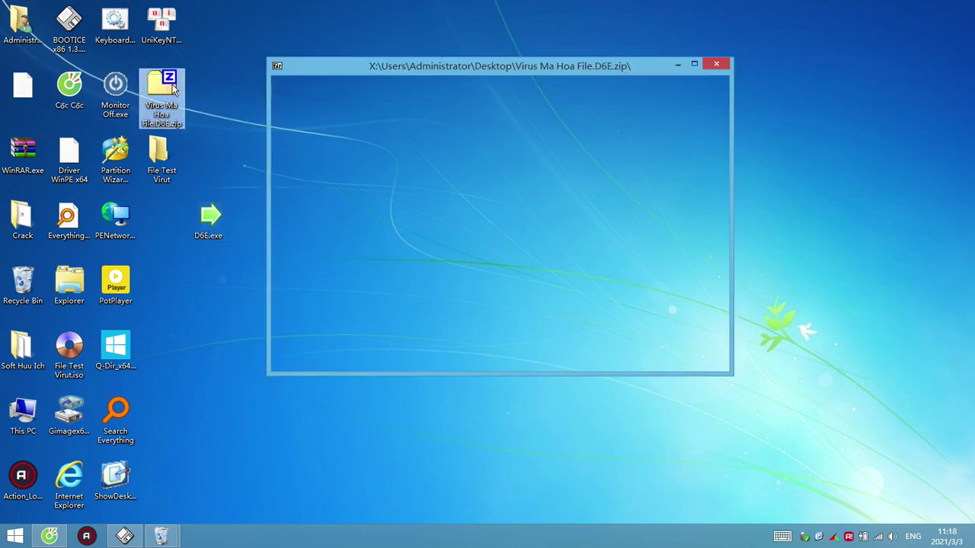
left_click(717, 64)
double_click(160, 156)
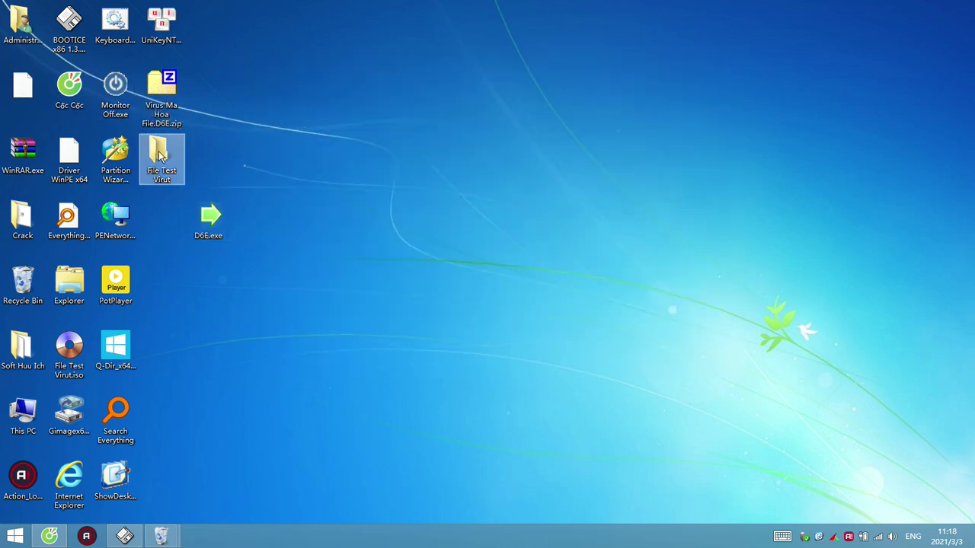
double_click(534, 2)
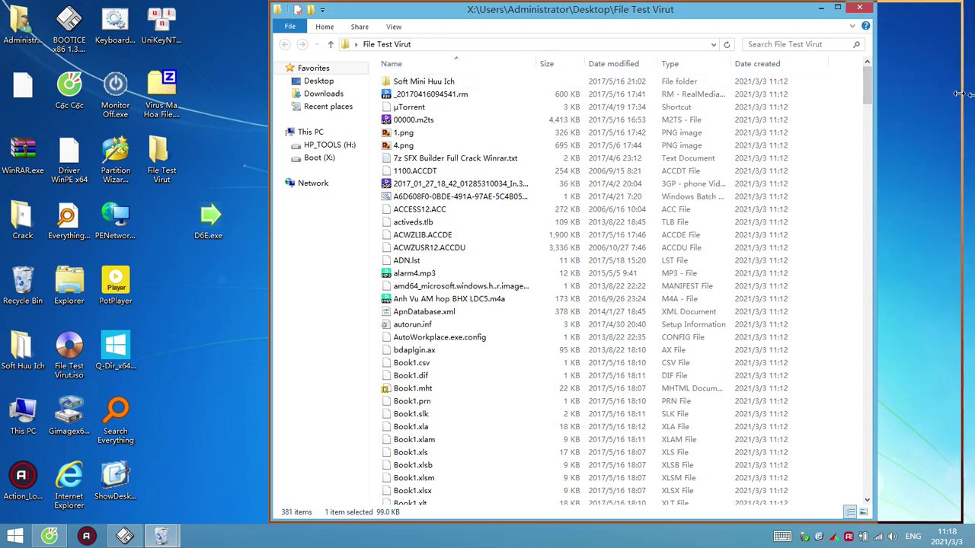
left_click_drag(971, 99, 973, 100)
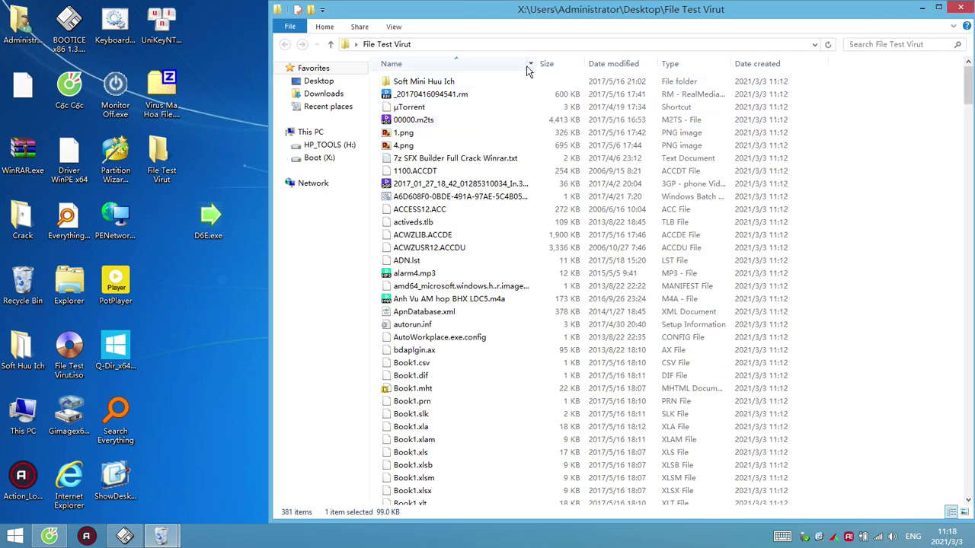
left_click_drag(567, 63, 612, 64)
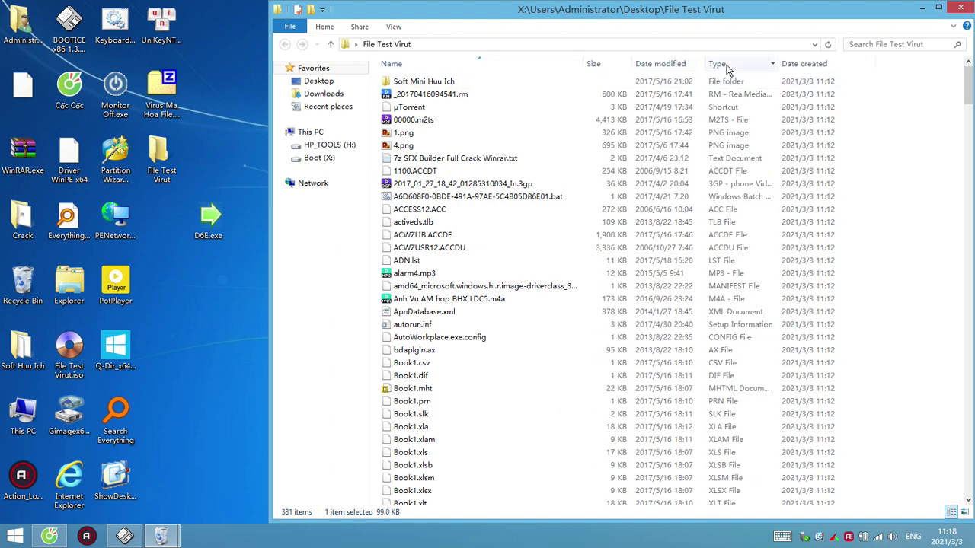
left_click(723, 64)
Play Fast va Furious 8 2017.mov, then select the MP4 tutorial and the .mpg video
double_click(450, 130)
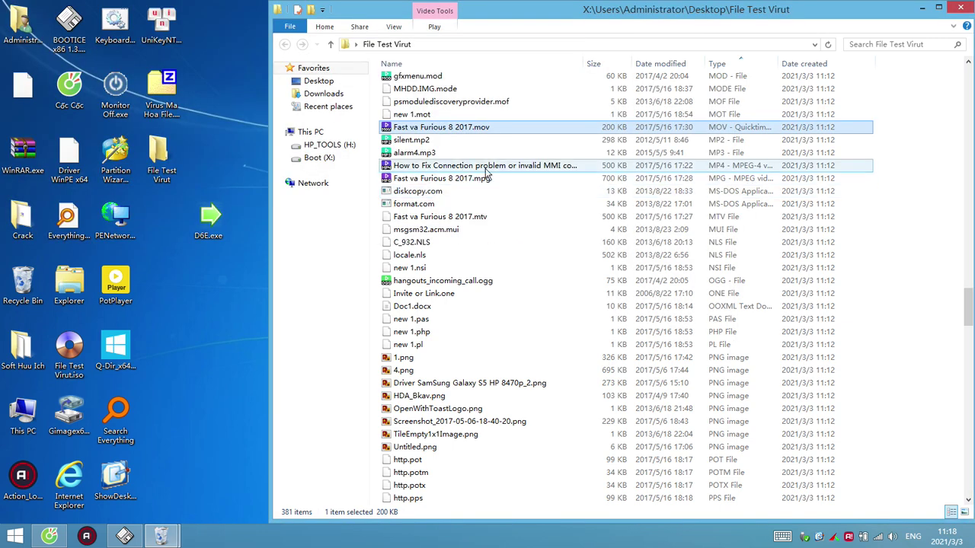
left_click(470, 169)
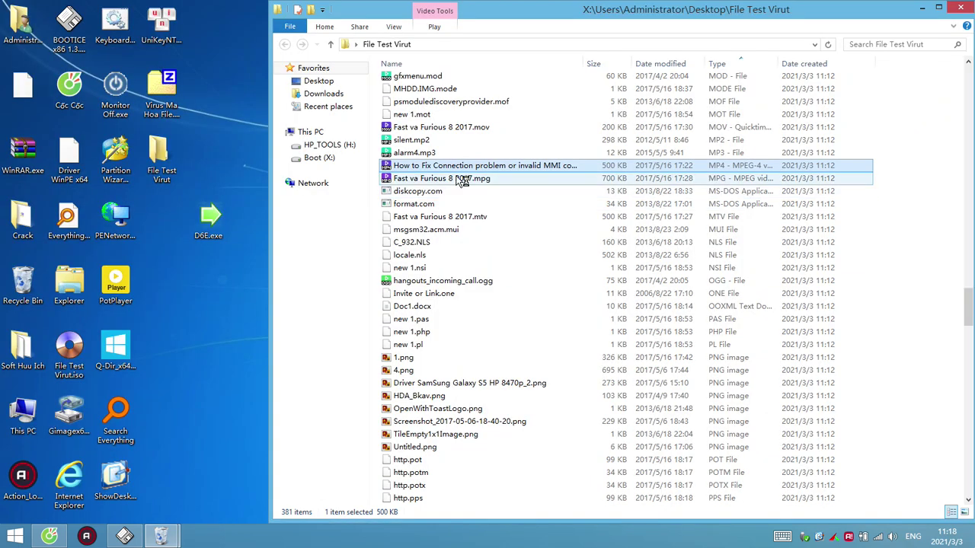
left_click(481, 204)
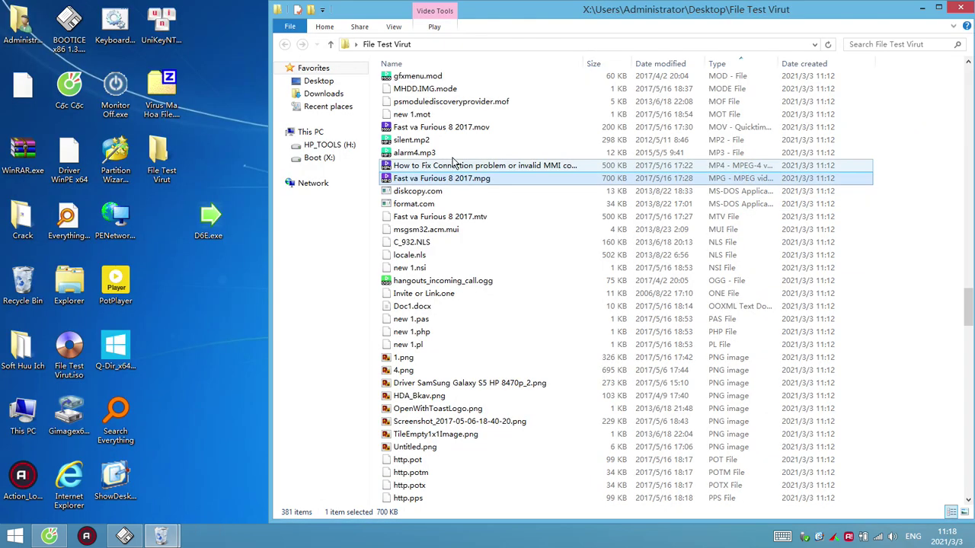
scroll(518, 251, "up", 4)
scroll(518, 251, "down", 6)
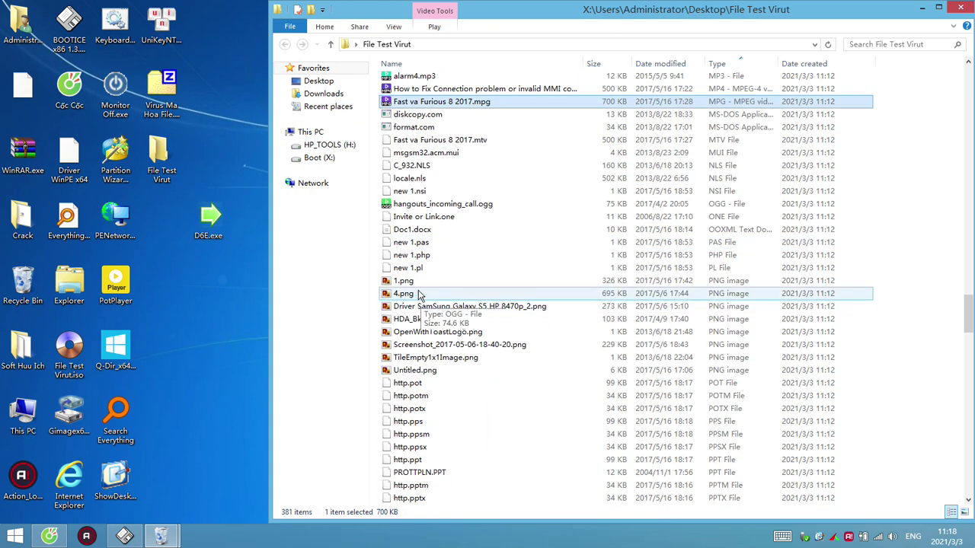
Open 1.png, 4.png, the Driver SamSung Galaxy S5 PNG and OpenWithToastLogo.png to check they display
double_click(408, 281)
key("Escape")
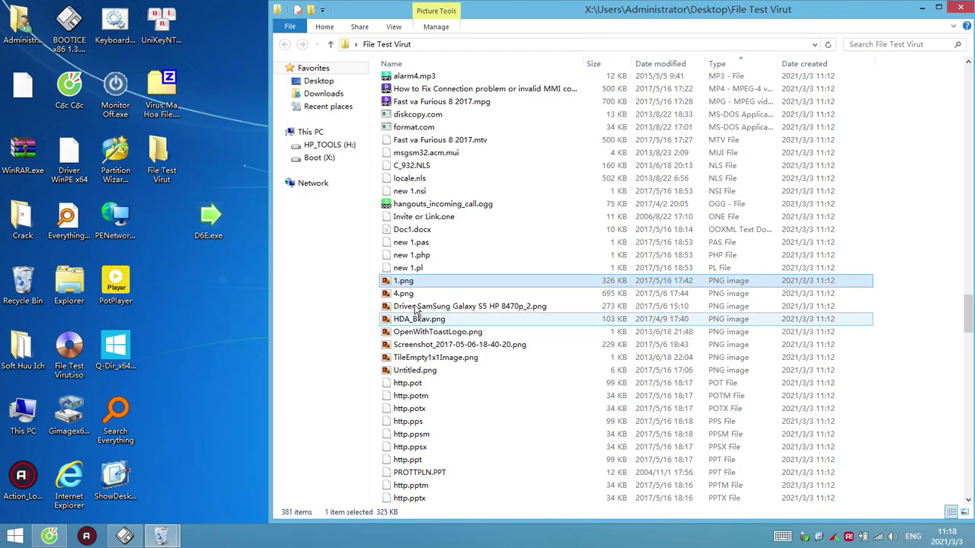
double_click(408, 294)
key("Escape")
double_click(428, 306)
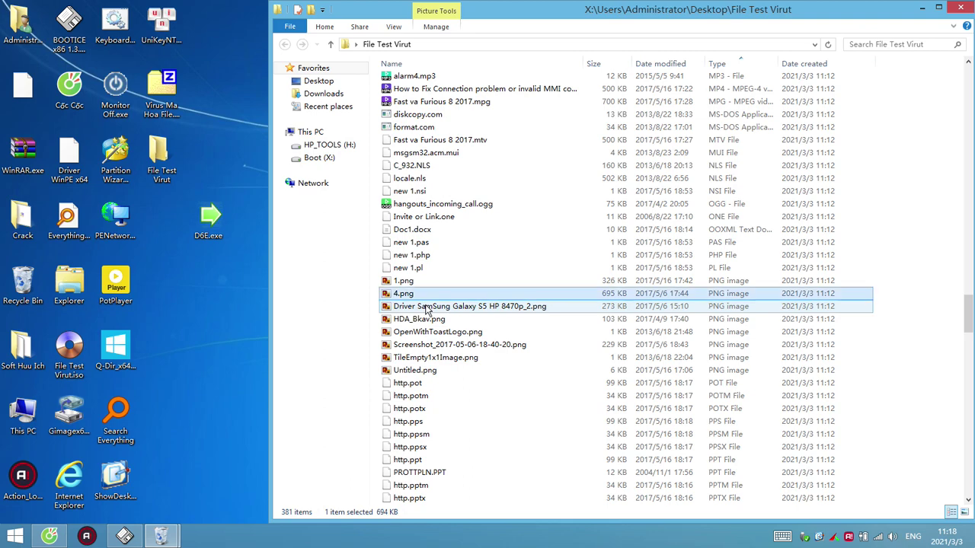
key("Escape")
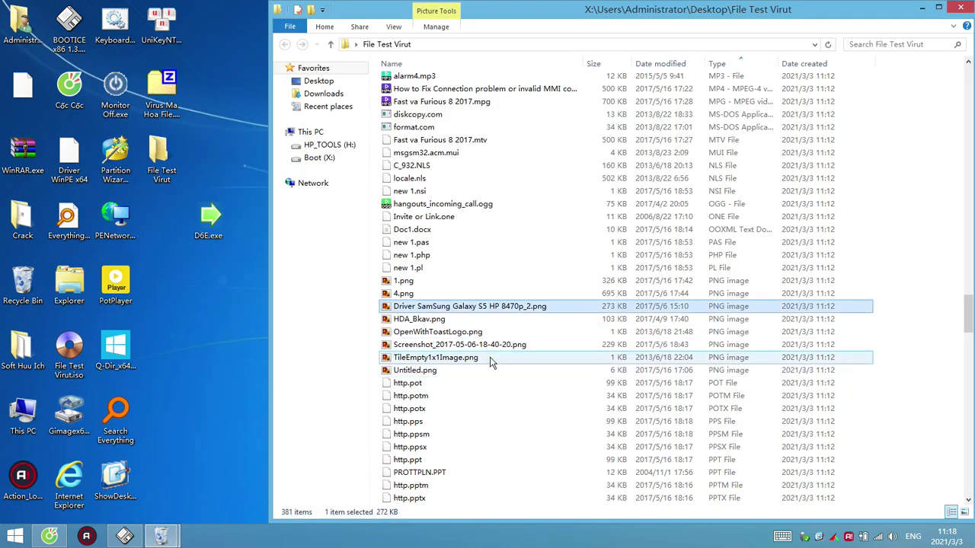
double_click(461, 332)
key("Escape")
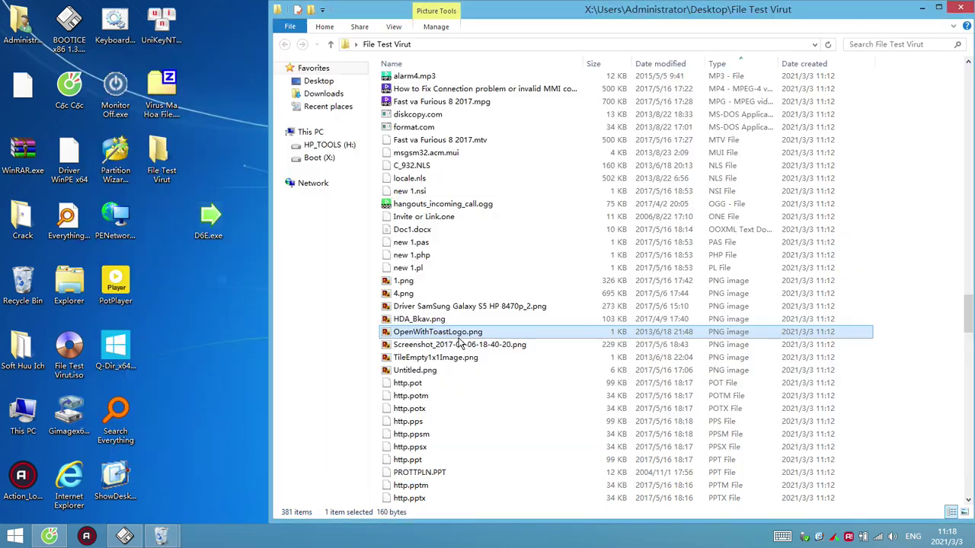
Open desktop.ini to check its text, then select Fast & Furious 8 2017.avi
scroll(493, 344, "up", 1)
scroll(493, 345, "up", 12)
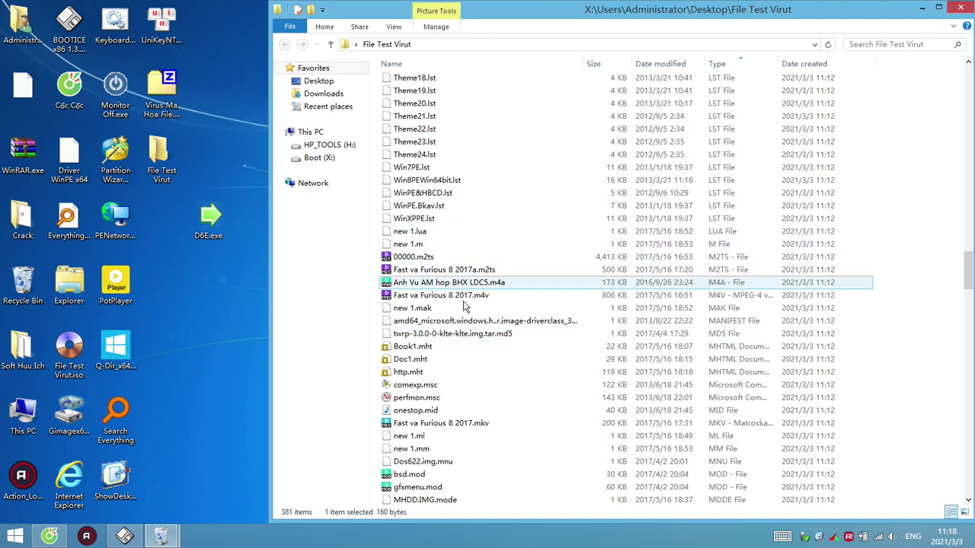
scroll(528, 309, "up", 15)
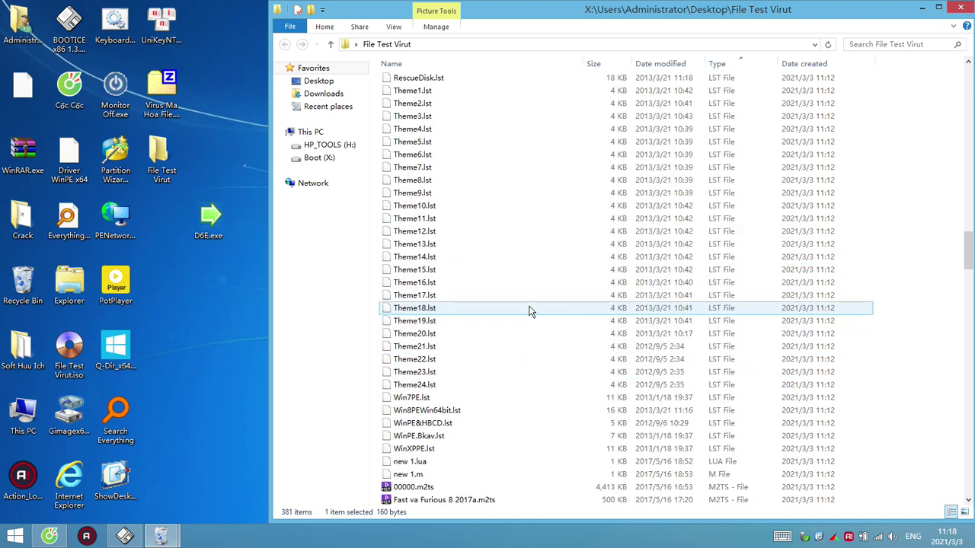
scroll(530, 308, "up", 6)
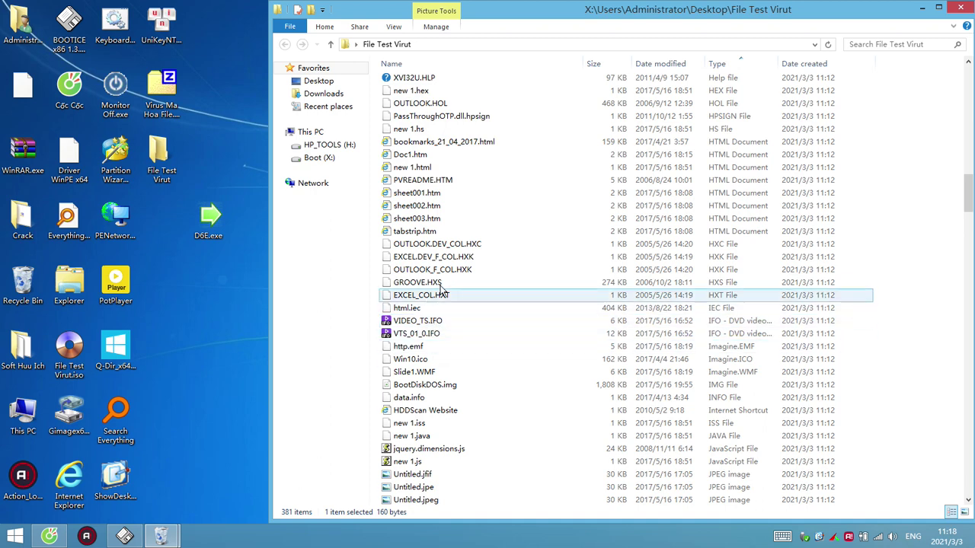
scroll(463, 300, "up", 14)
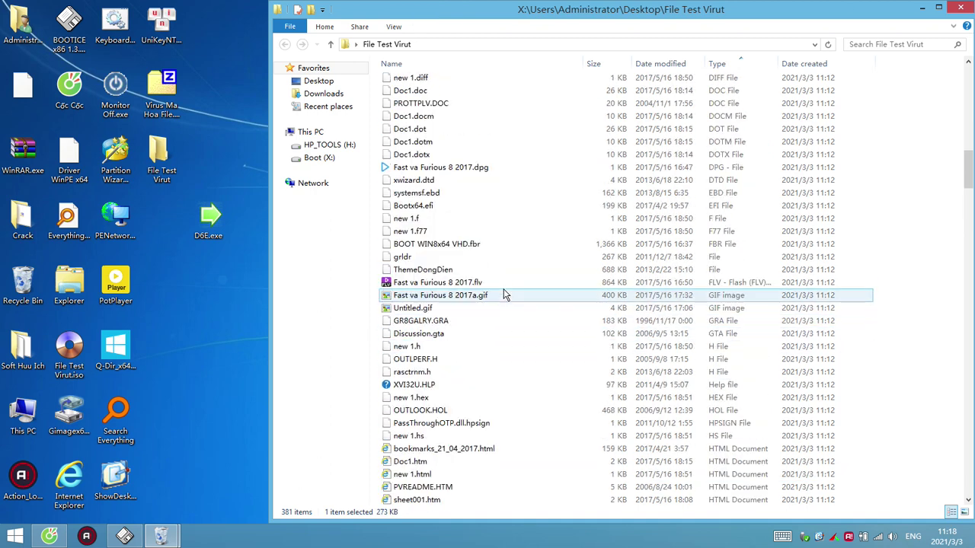
scroll(504, 295, "up", 6)
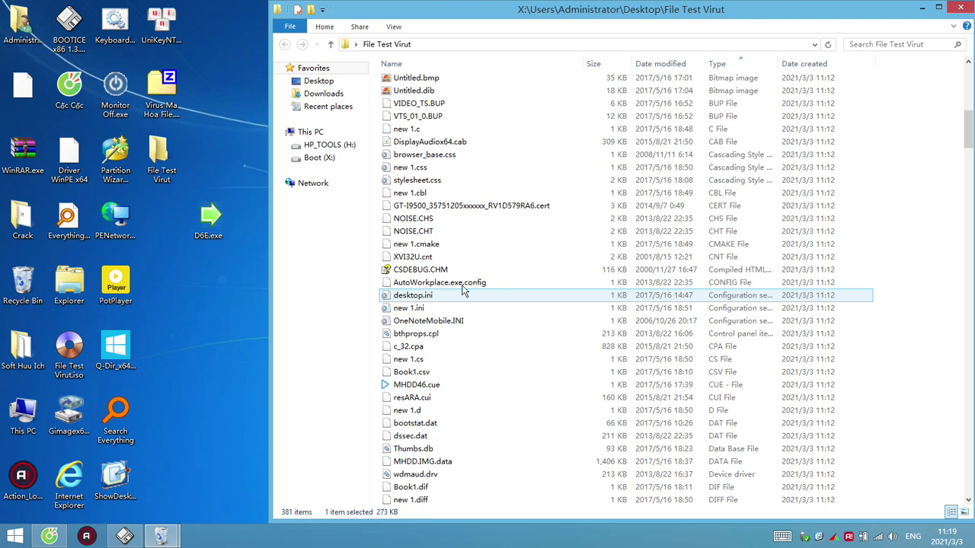
double_click(418, 297)
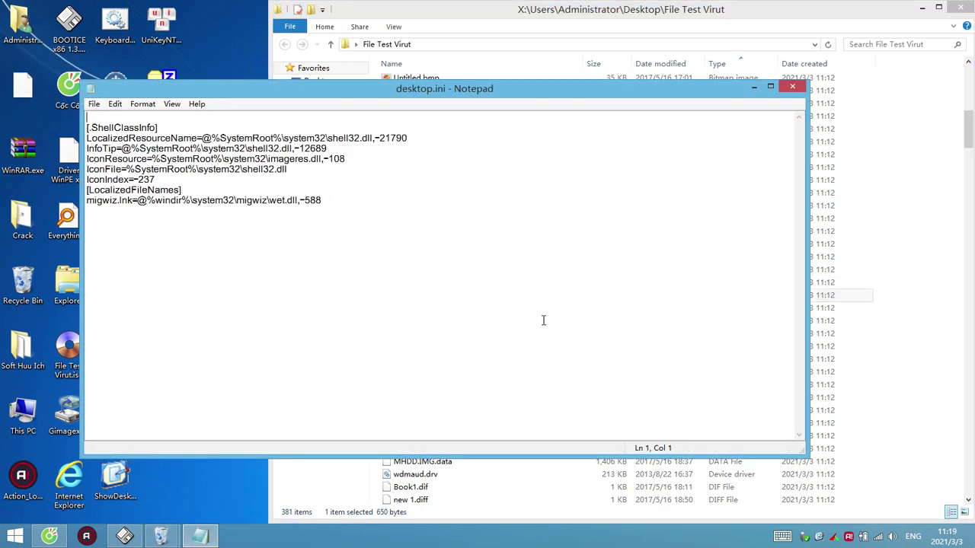
key("alt+F4")
scroll(491, 318, "up", 10)
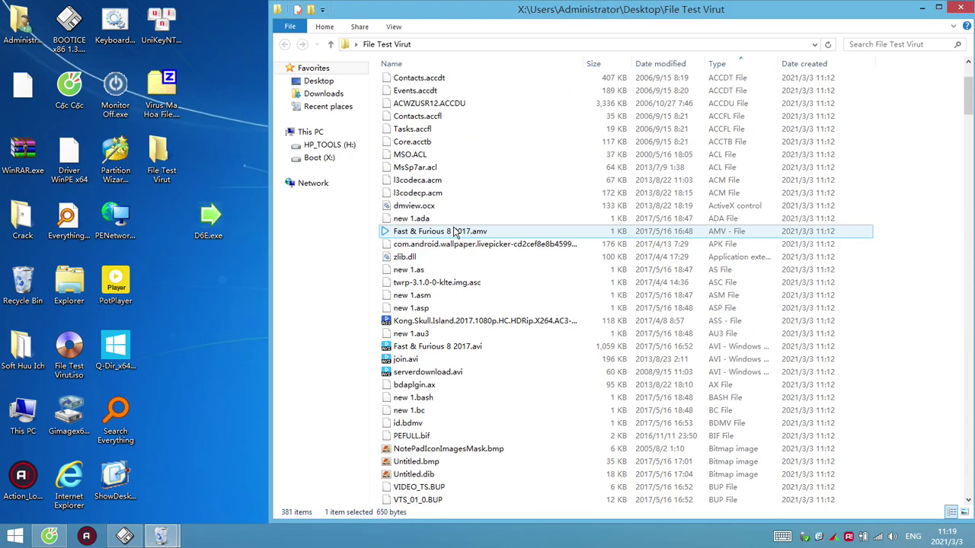
left_click(457, 348)
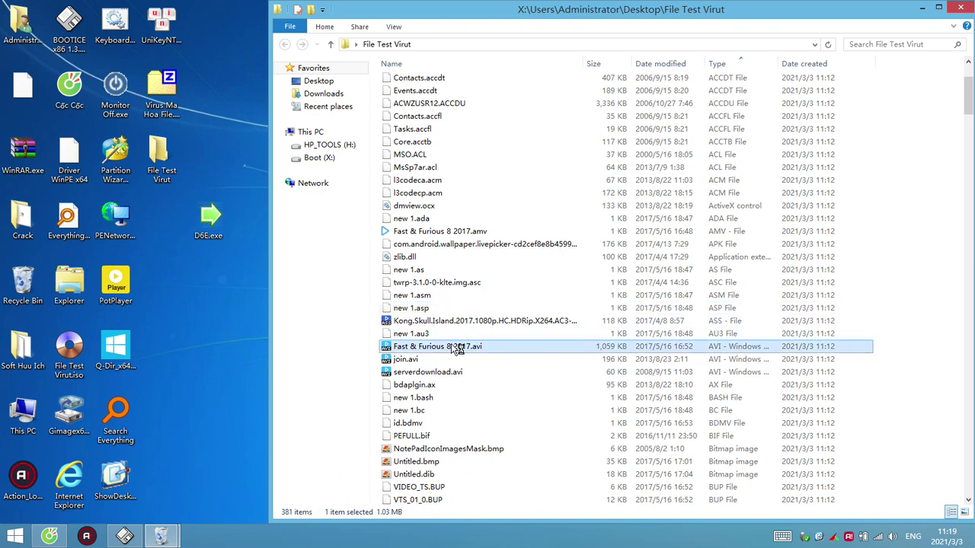
Play Fast & Furious 8 2017.avi and join.avi in PotPlayer, closing it after each
double_click(465, 345)
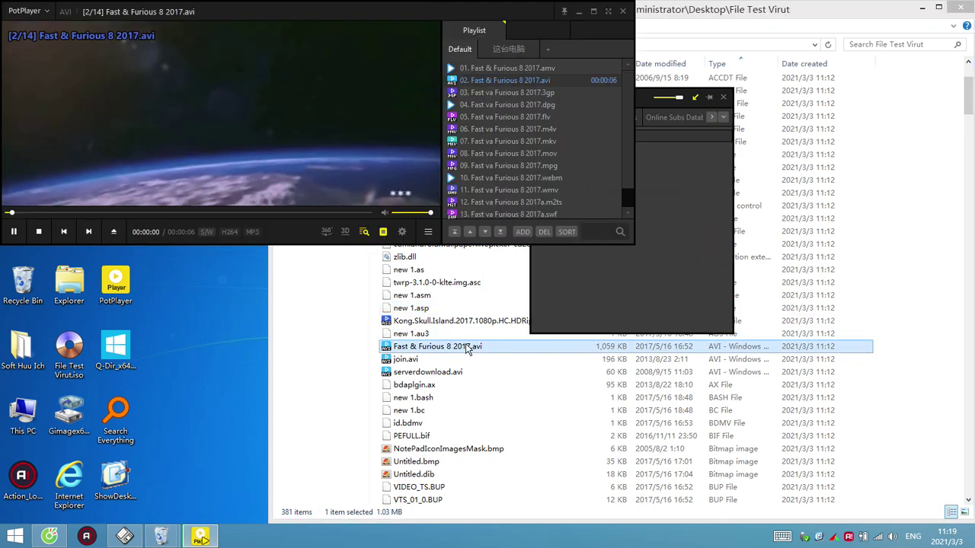
key("alt+F4")
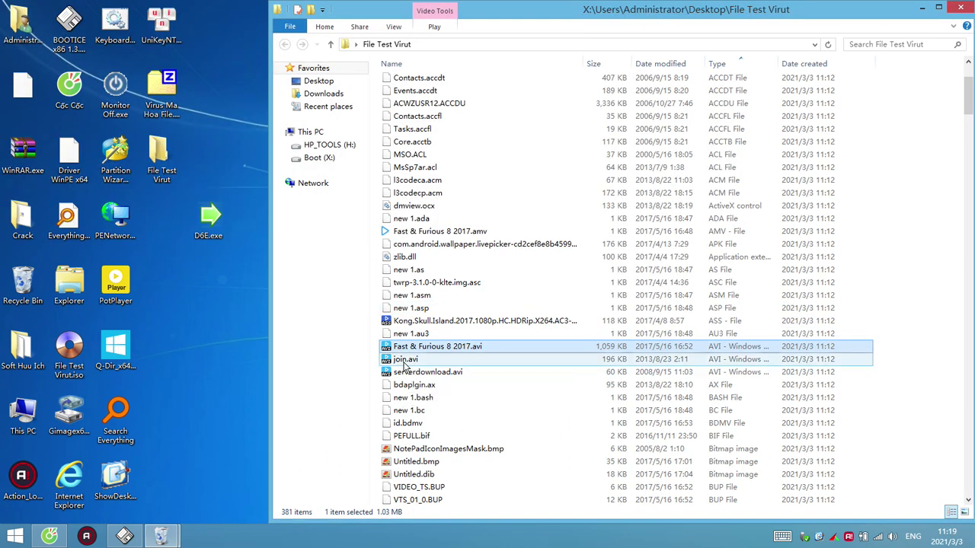
double_click(412, 364)
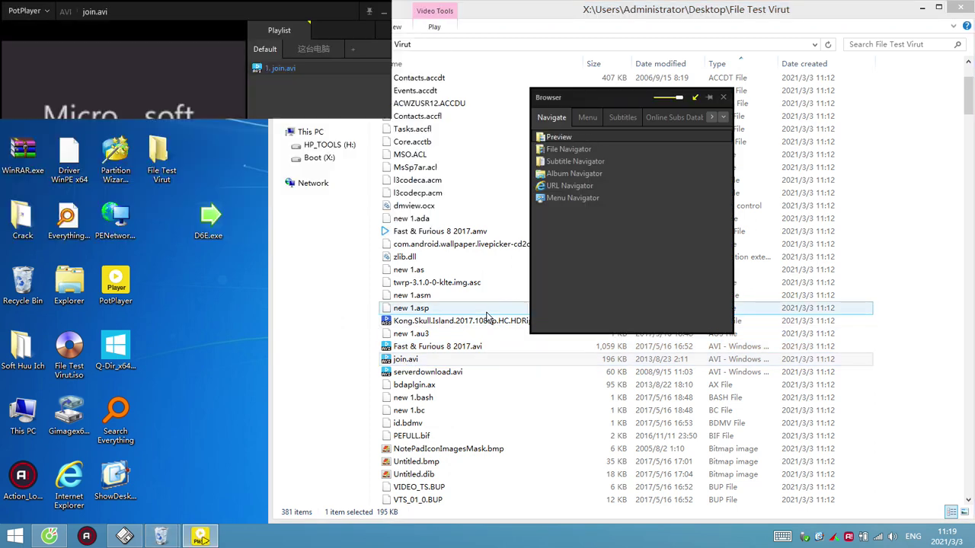
key("alt+F4")
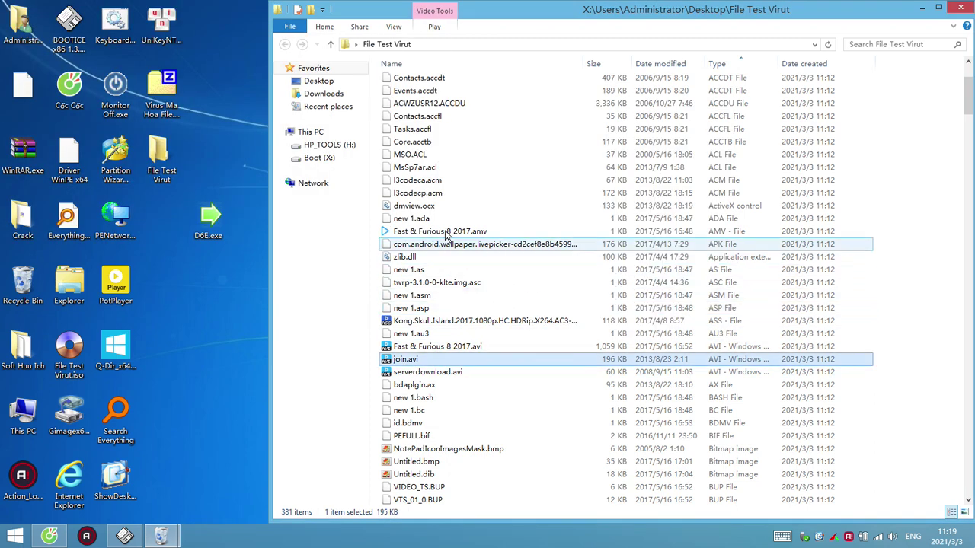
Play the Fast & Furious 8 2017.amv and Fast va Furious 8 2017.3gp videos, closing each
left_click(457, 232)
double_click(536, 233)
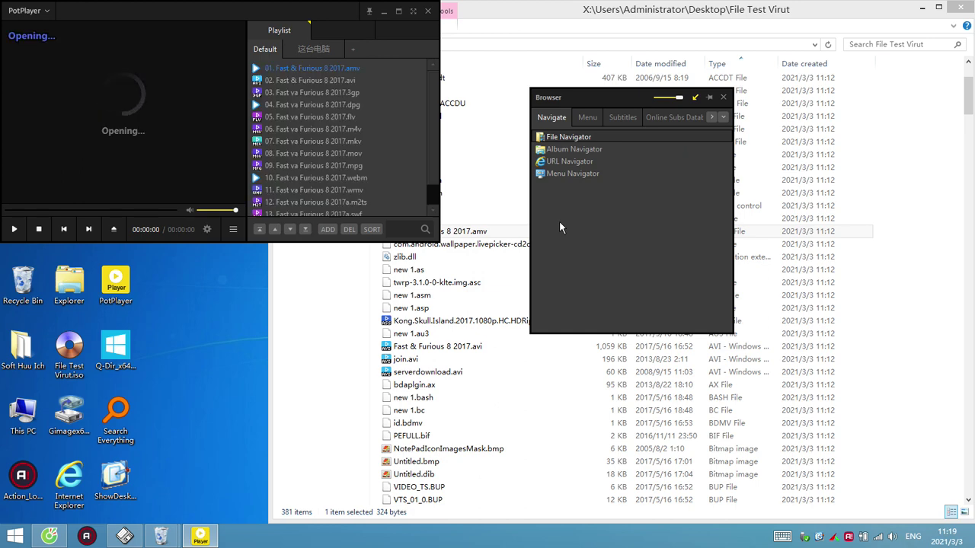
key("alt+F4")
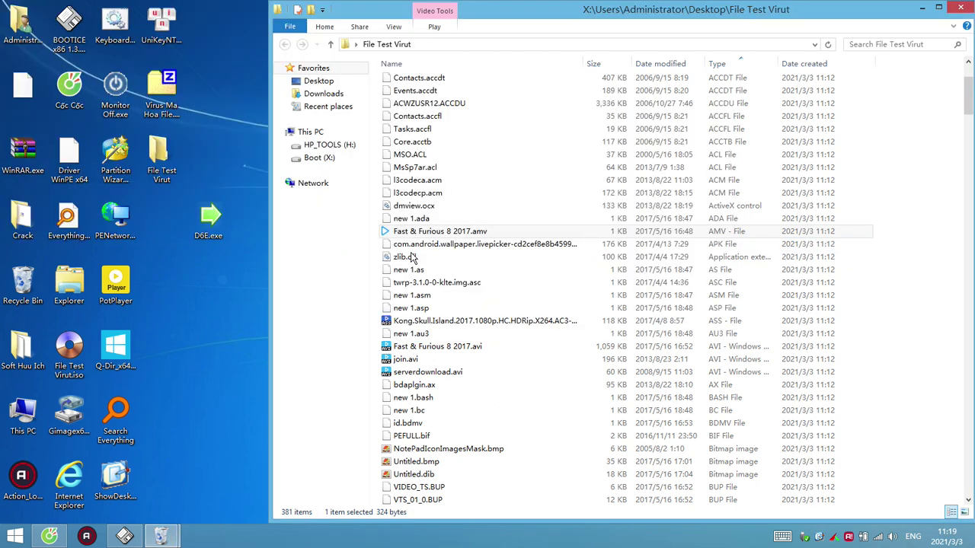
scroll(449, 244, "up", 3)
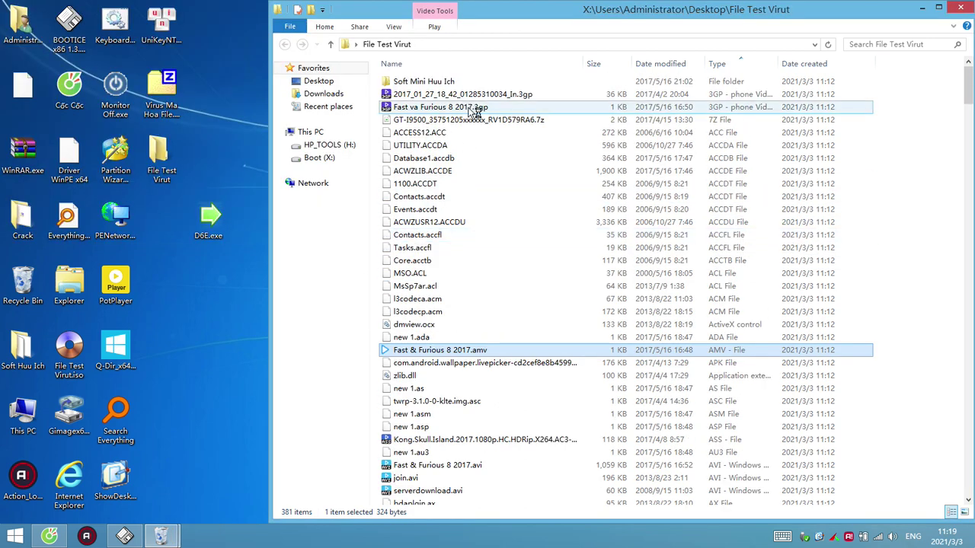
double_click(478, 112)
key("alt+F4")
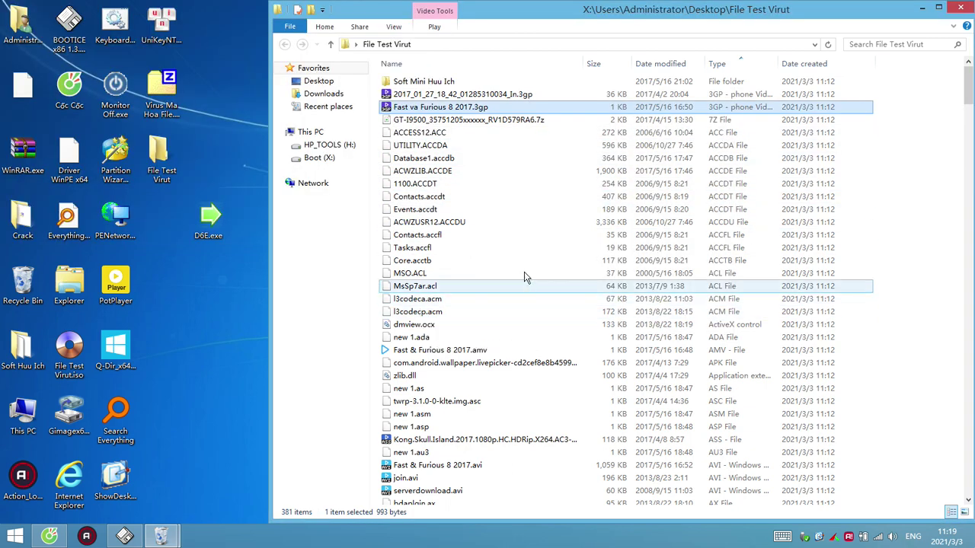
Play Fast va Furious 8 2017.webm, then open the TTPQ.wim archive in 7-Zip
left_click(444, 313)
scroll(457, 251, "down", 20)
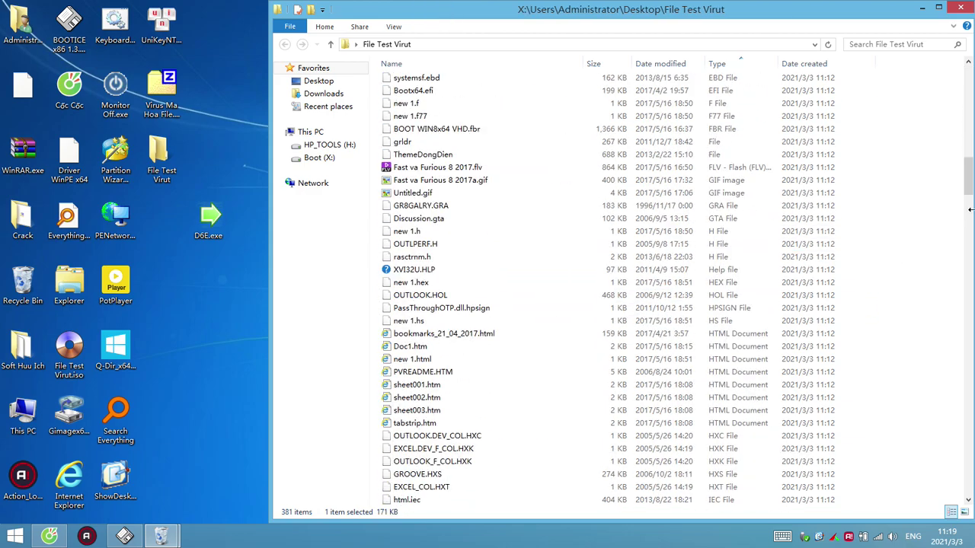
left_click_drag(971, 194, 961, 465)
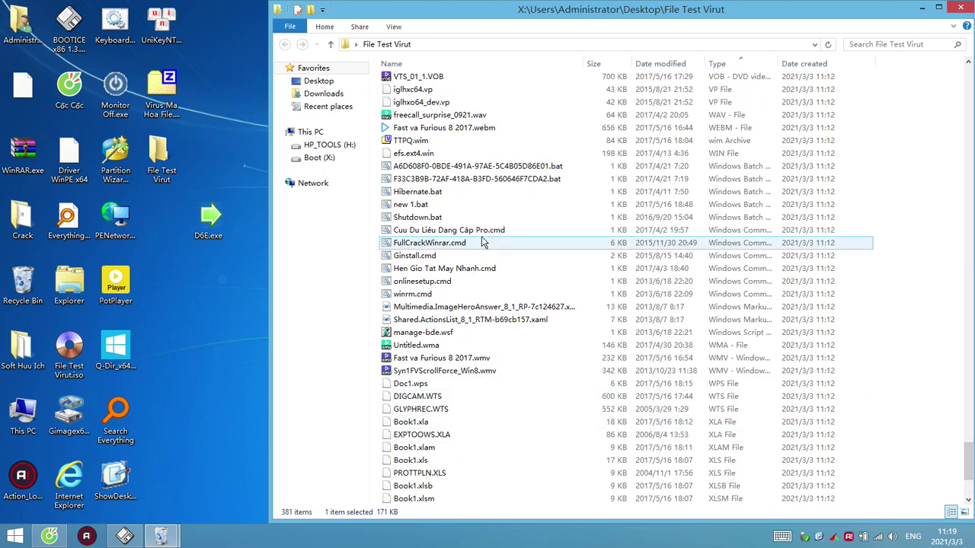
scroll(481, 242, "up", 5)
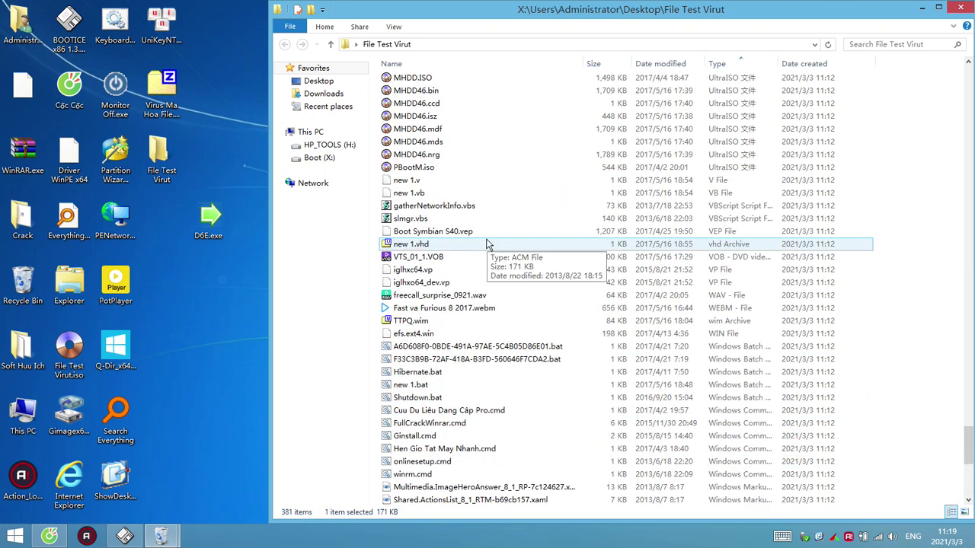
double_click(450, 309)
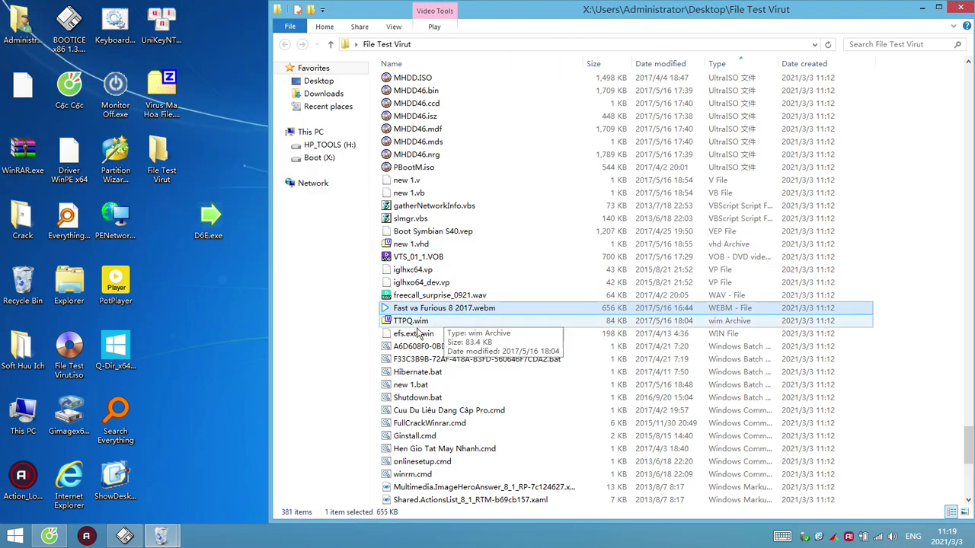
double_click(405, 323)
Try opening h2.jpg from TTPQ.wim, then close the failed viewer and 7-Zip
double_click(317, 178)
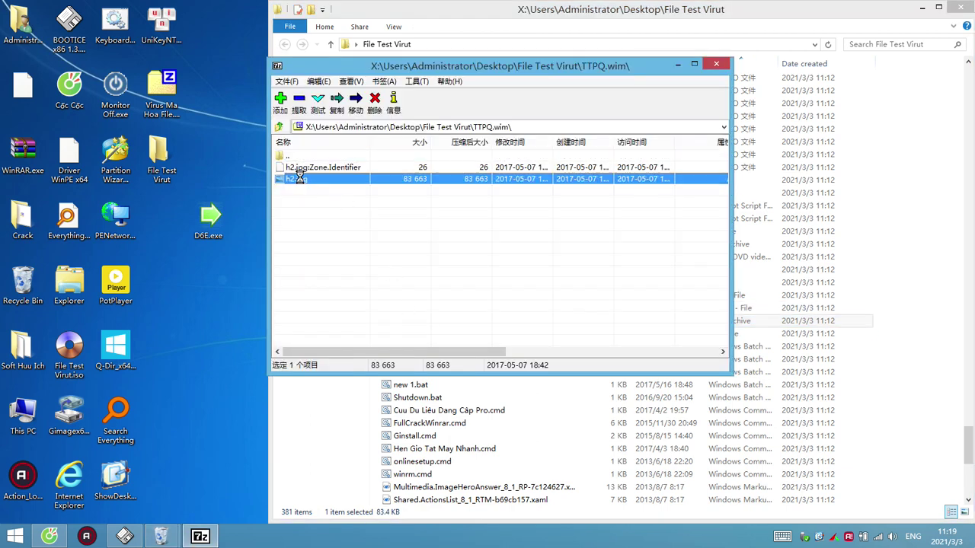
key("alt+F4")
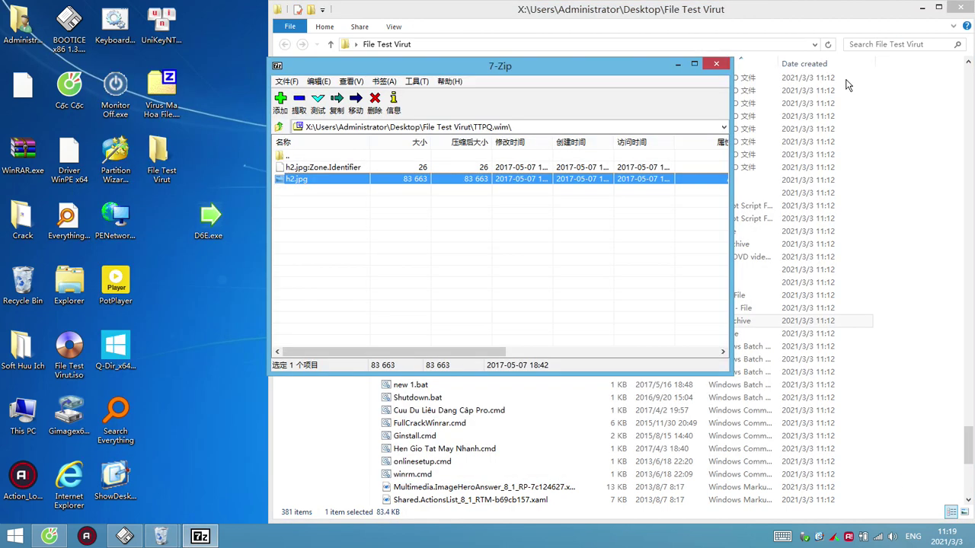
key("alt+F4")
Scroll down to select ReviewRouting_Init.xsn, then scroll the file list back to the top
left_click(517, 359)
scroll(496, 396, "down", 7)
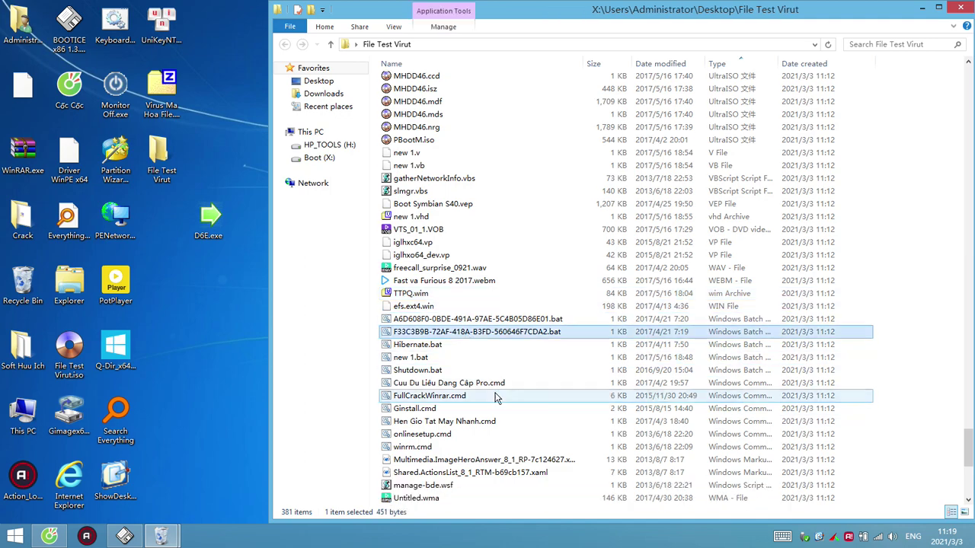
scroll(971, 481, "down", 3)
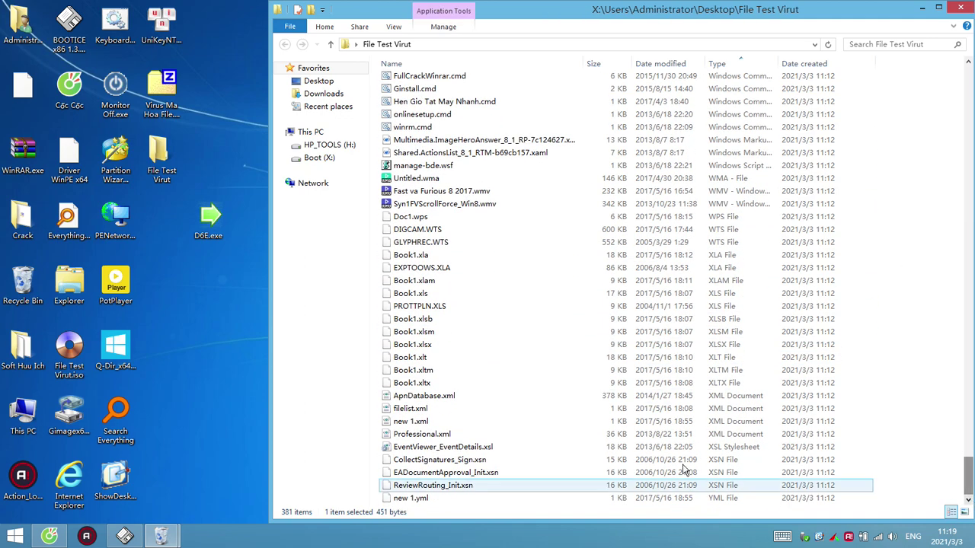
left_click(457, 486)
scroll(516, 385, "up", 20)
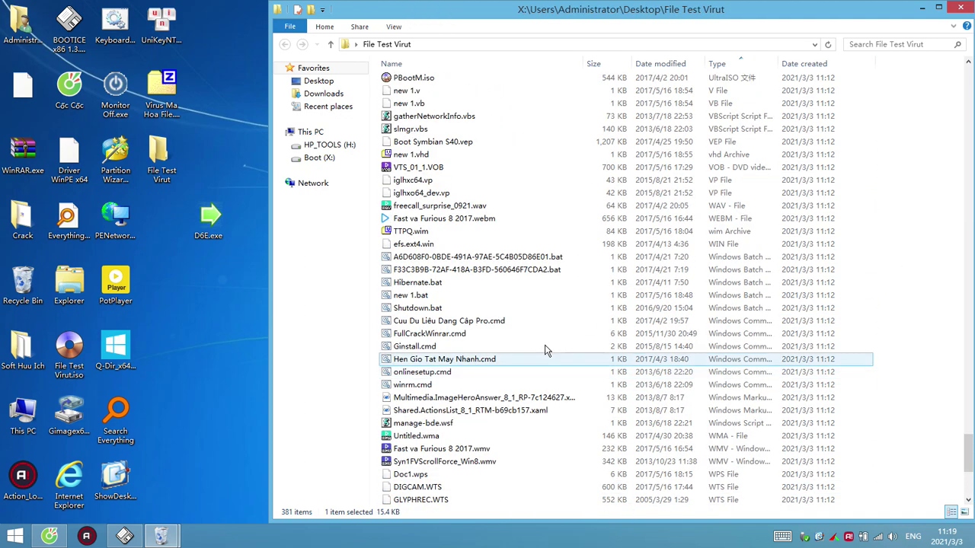
scroll(546, 348, "up", 20)
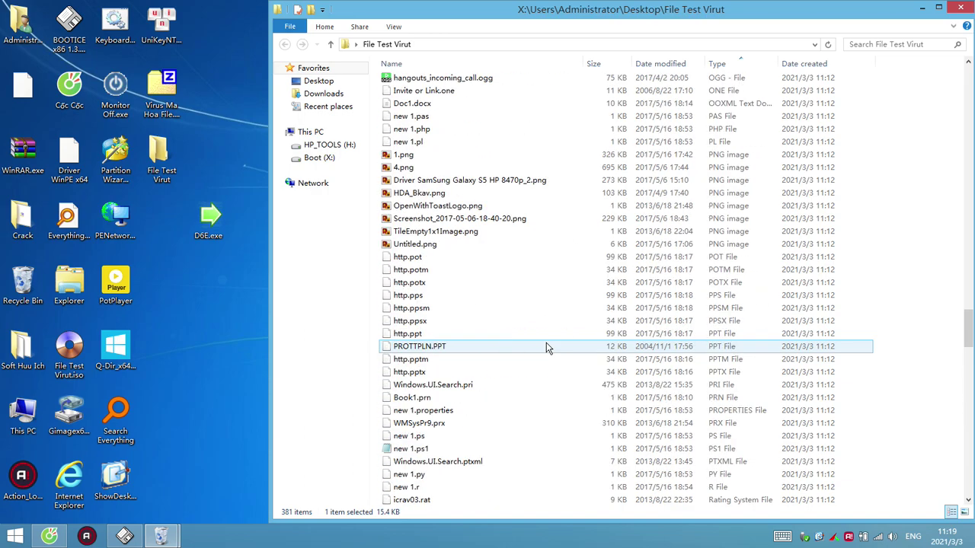
scroll(546, 348, "up", 20)
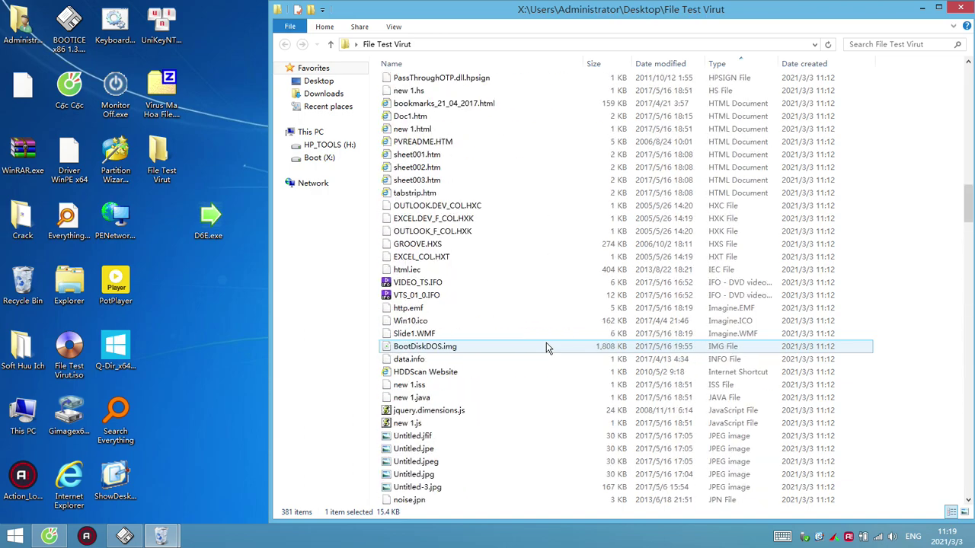
scroll(546, 348, "up", 4)
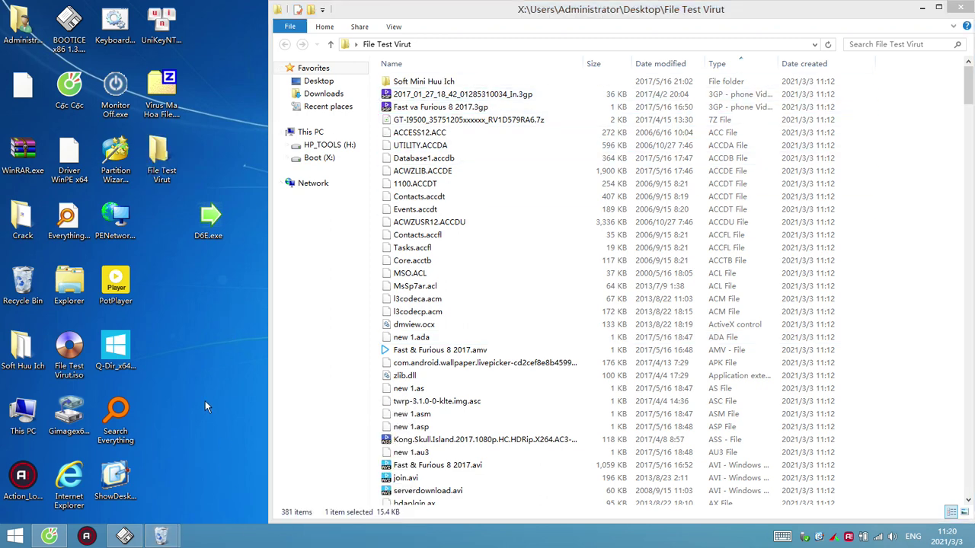
Open and close Task Manager from the taskbar, then minimize the file window
right_click(247, 546)
left_click(313, 506)
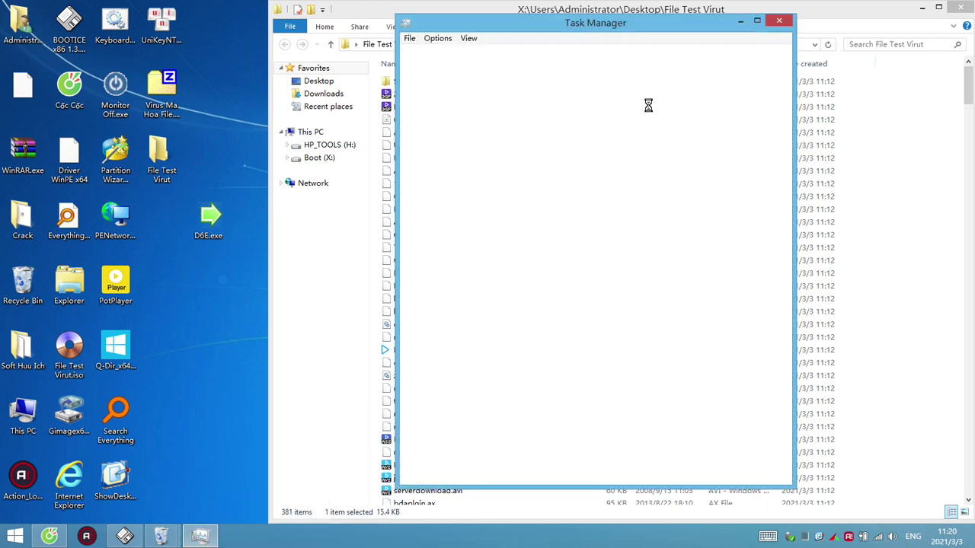
left_click(777, 22)
left_click(921, 8)
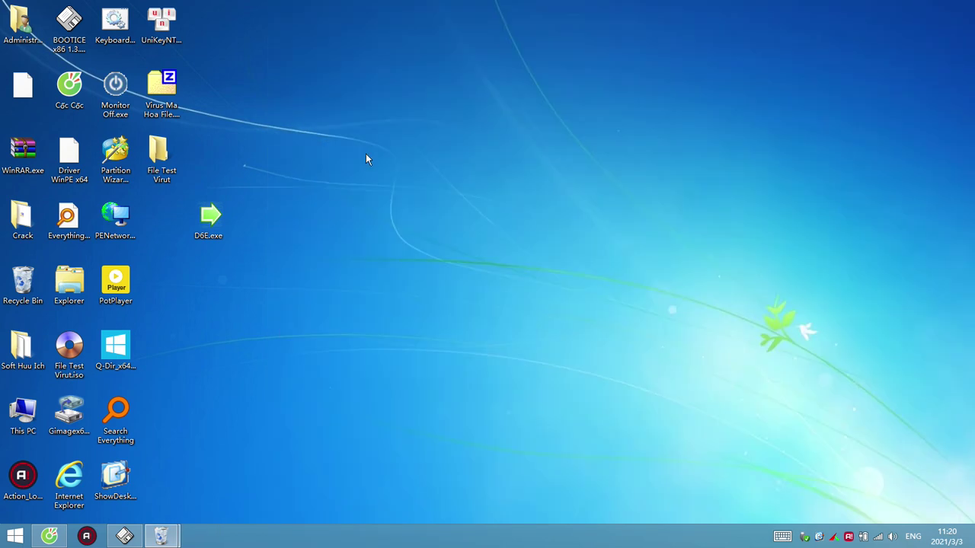
Refresh the desktop repeatedly from its right-click menu
right_click(316, 104)
left_click(327, 134)
right_click(294, 111)
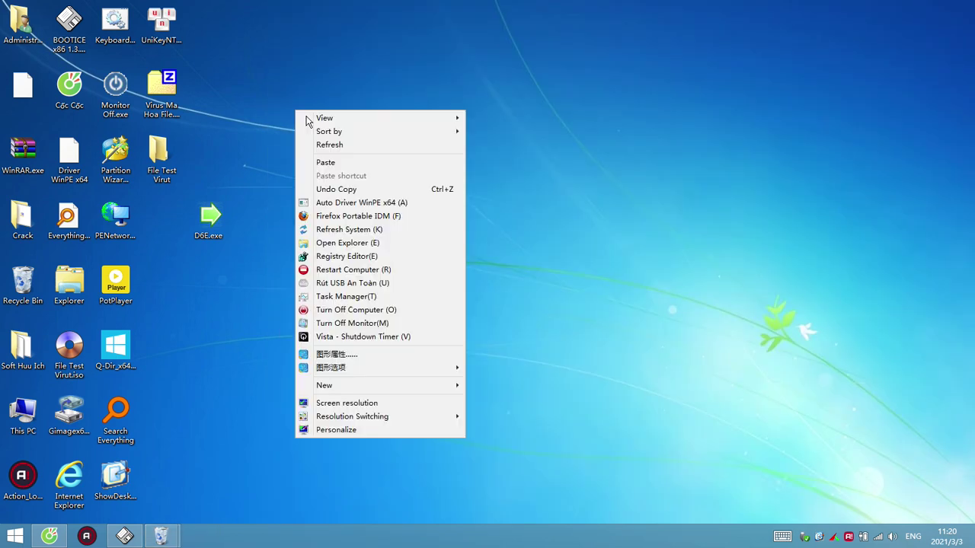
left_click(333, 141)
right_click(269, 135)
left_click(303, 169)
right_click(270, 143)
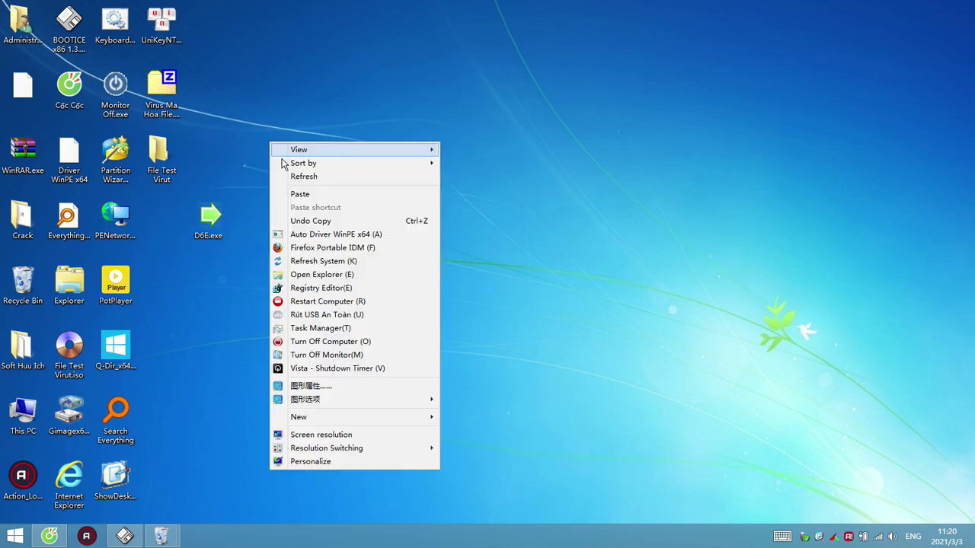
left_click(293, 178)
right_click(263, 186)
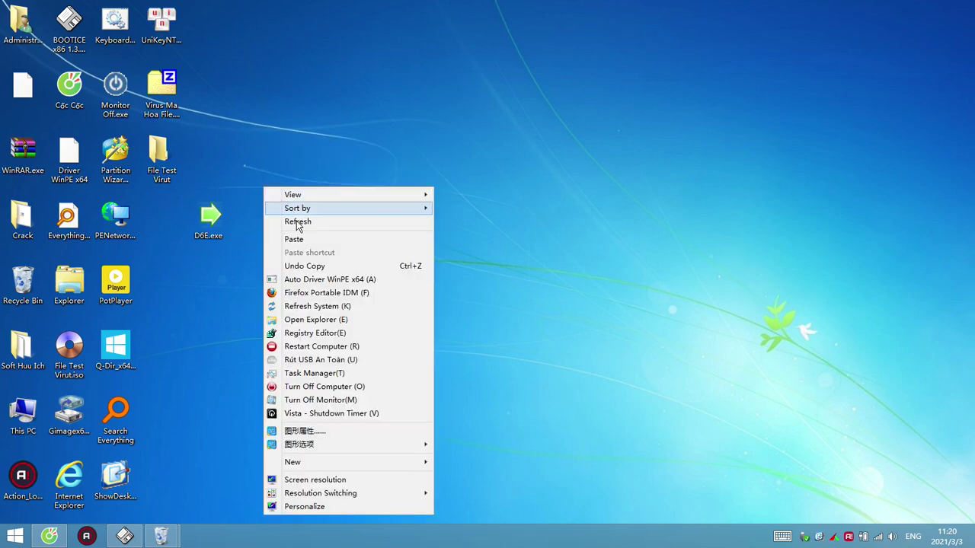
left_click(289, 218)
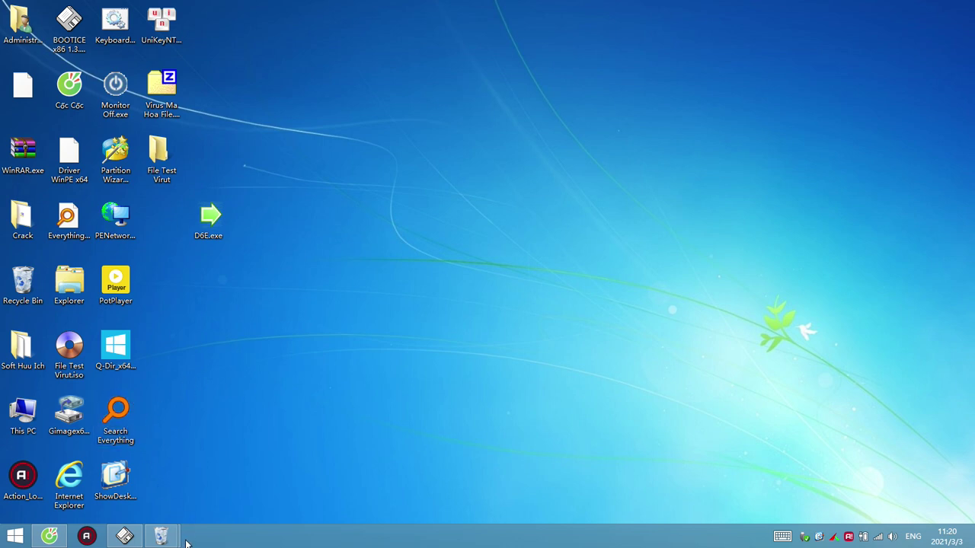
mouse_move(166, 536)
right_click(299, 81)
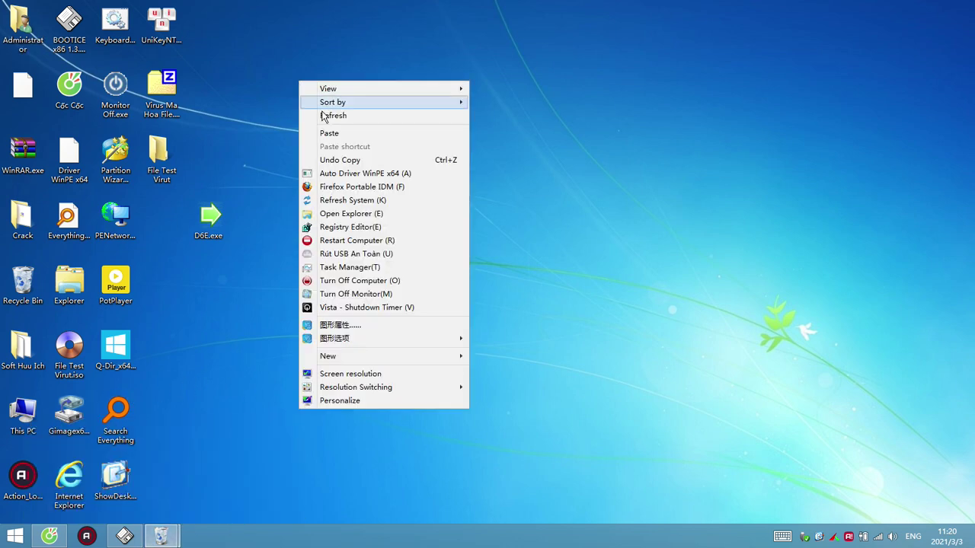
right_click(288, 85)
right_click(292, 98)
left_click(313, 134)
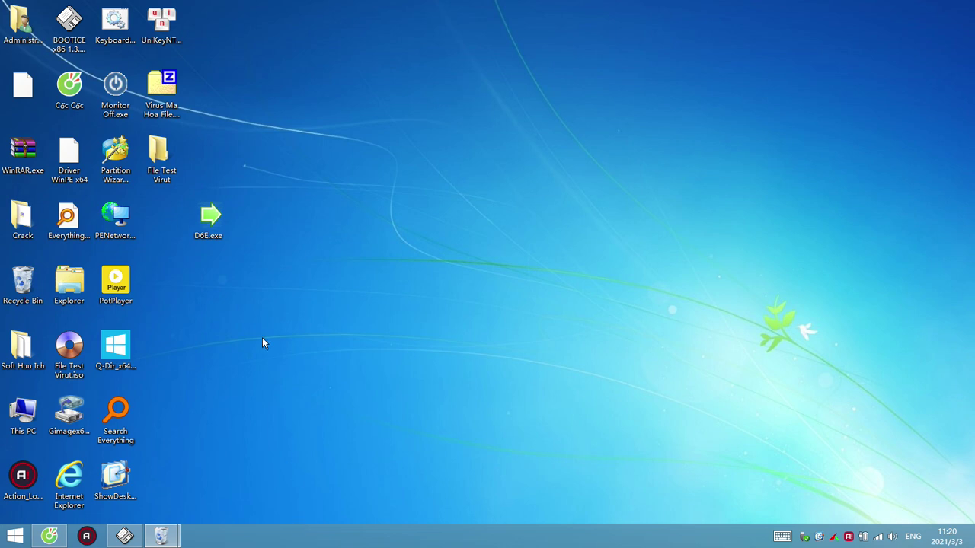
Refresh the desktop icons several times from the desktop's right-click menu
right_click(330, 242)
right_click(313, 167)
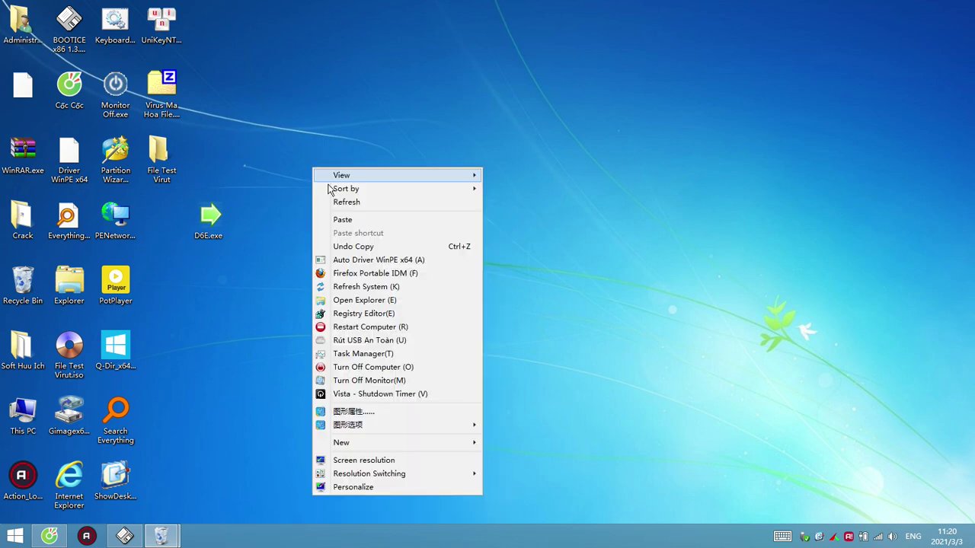
left_click(339, 200)
right_click(310, 155)
left_click(333, 190)
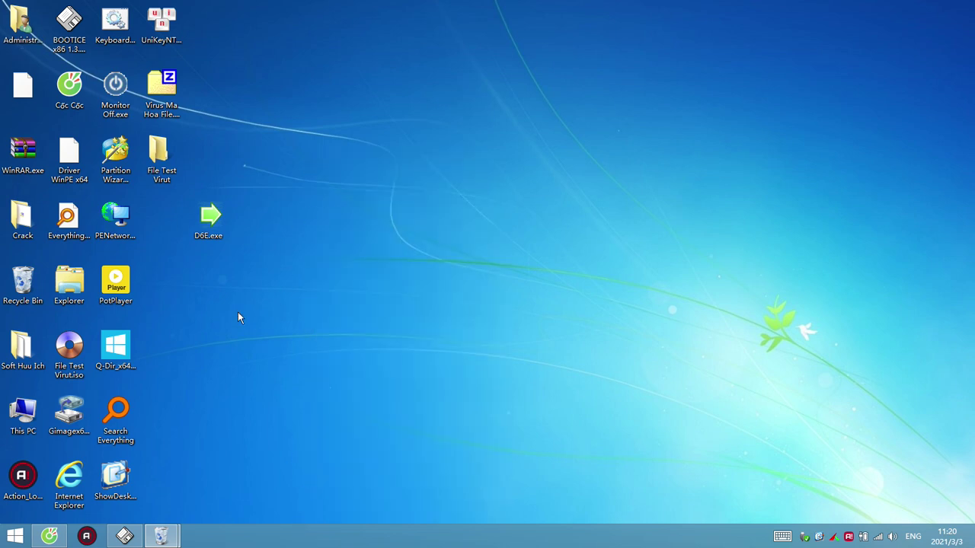
Restore the Coc Coc browser and resume playing the paused YouTube video
left_click(49, 536)
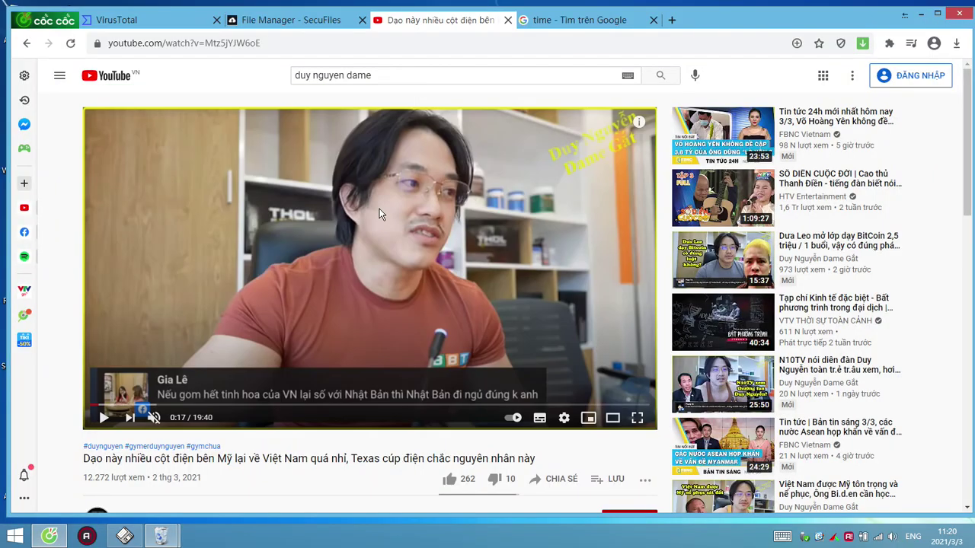
left_click(215, 248)
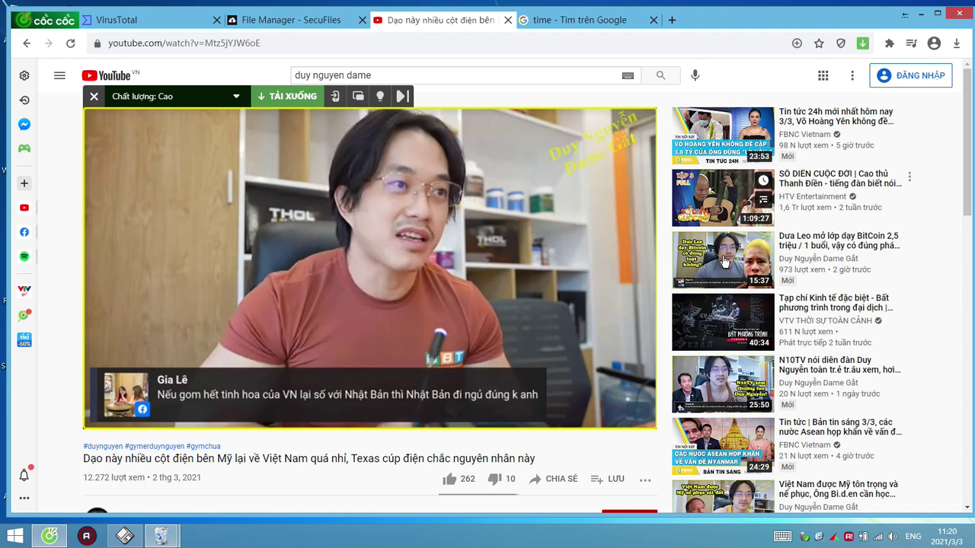
scroll(185, 450, "down", 3)
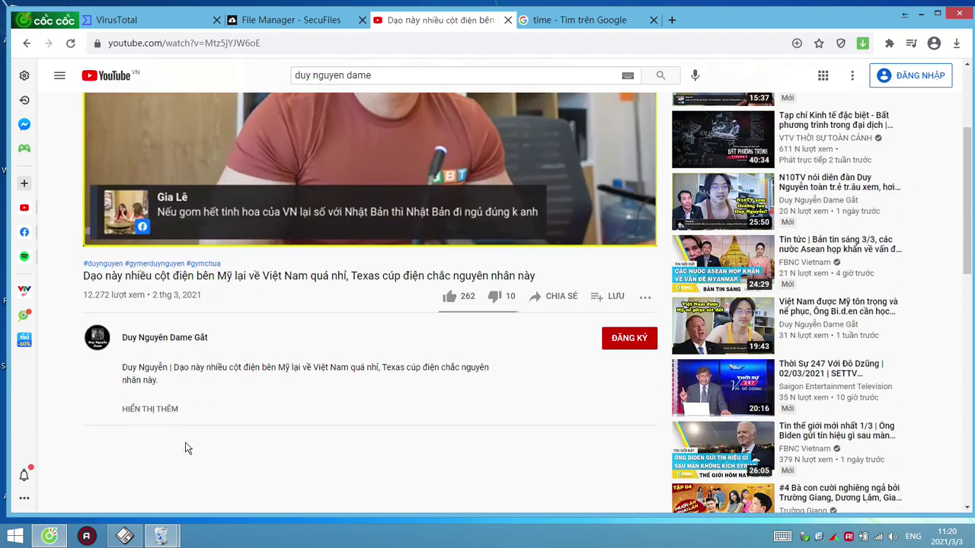
Open the uploader's channel page and scroll through its uploaded videos on the VIDEO tab
left_click(177, 339)
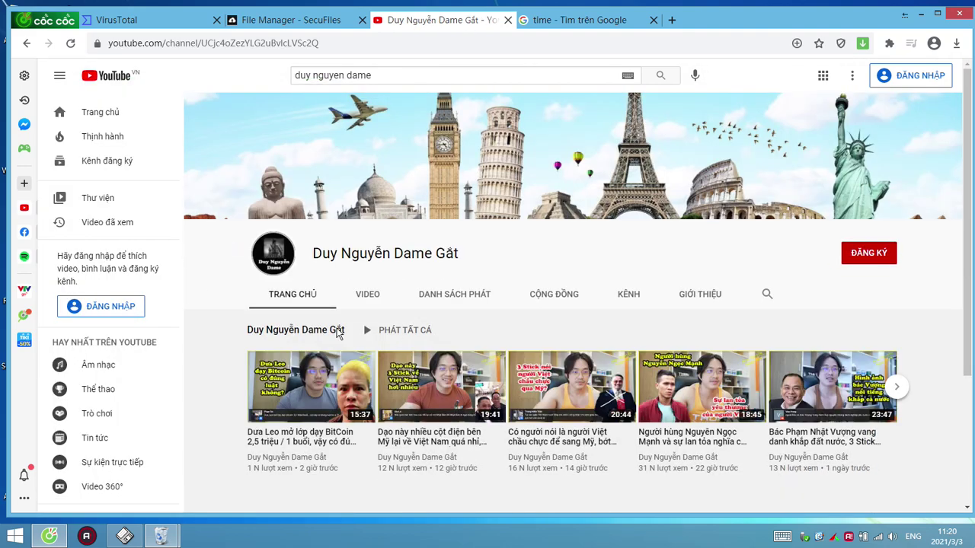
left_click(370, 295)
scroll(206, 349, "down", 8)
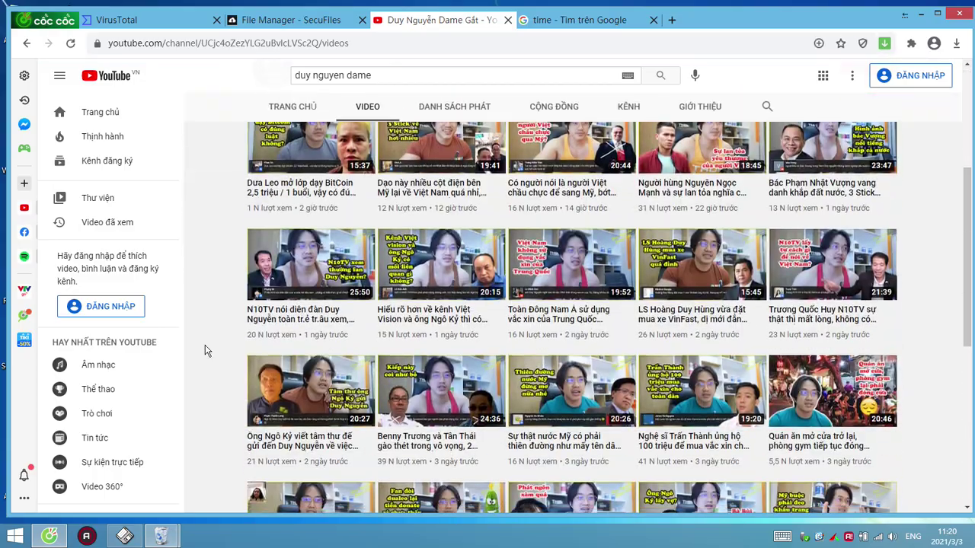
scroll(204, 350, "down", 6)
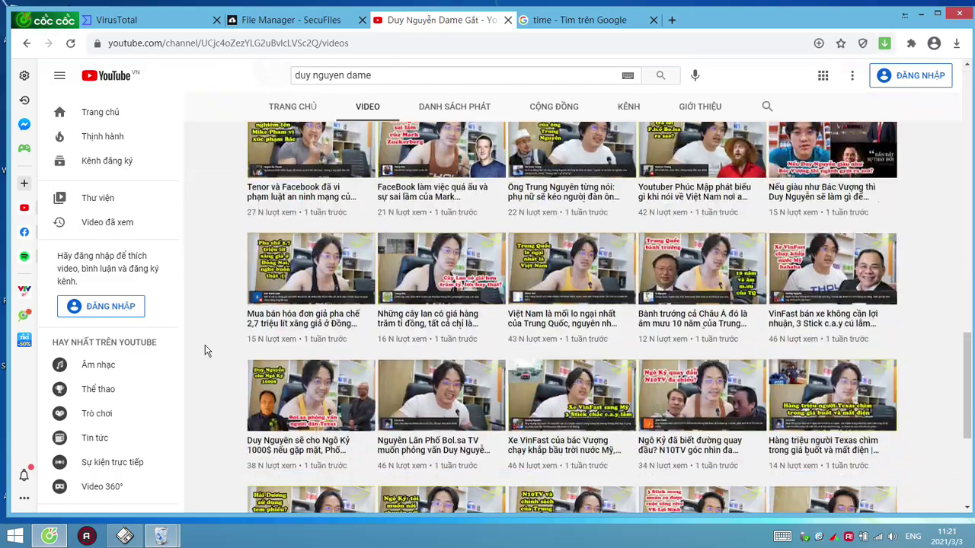
scroll(204, 350, "up", 12)
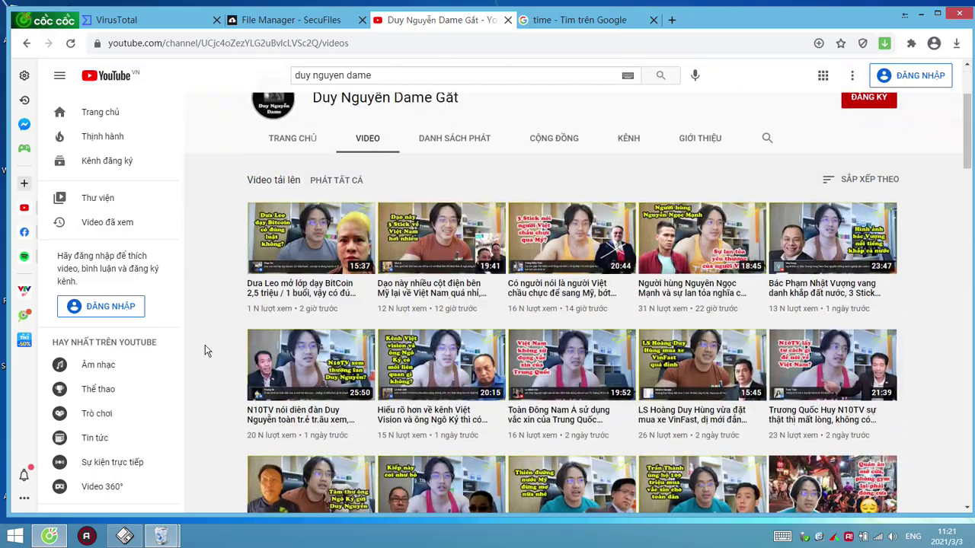
scroll(204, 350, "up", 3)
scroll(205, 349, "down", 8)
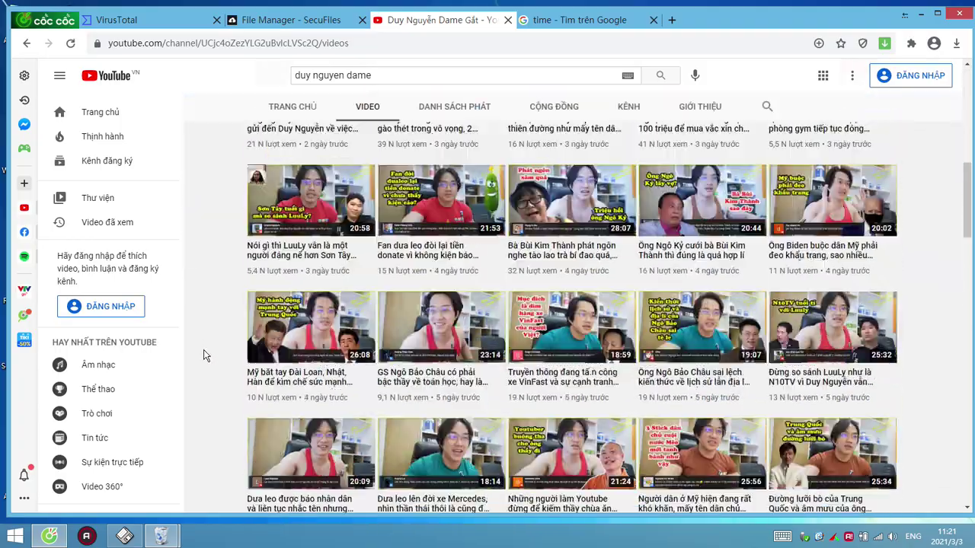
scroll(203, 351, "down", 5)
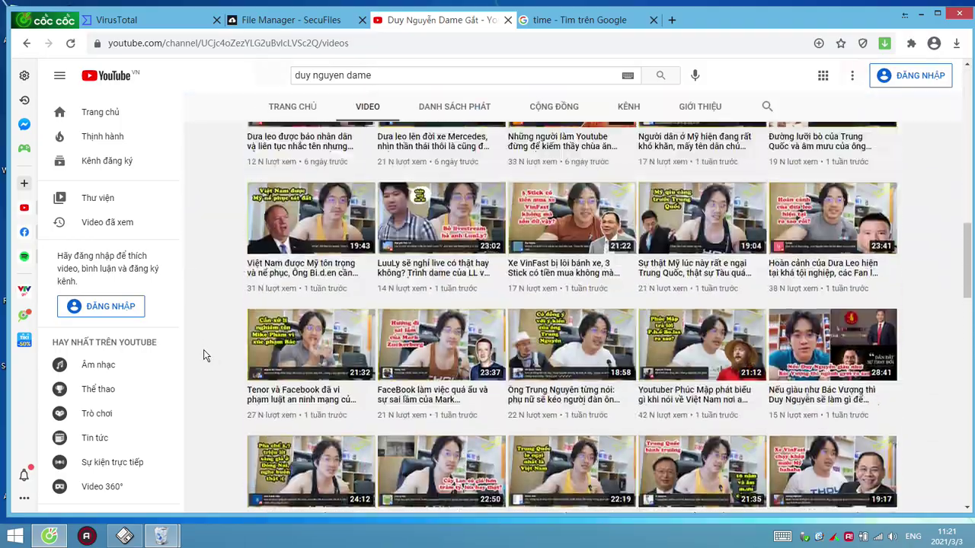
scroll(203, 351, "up", 10)
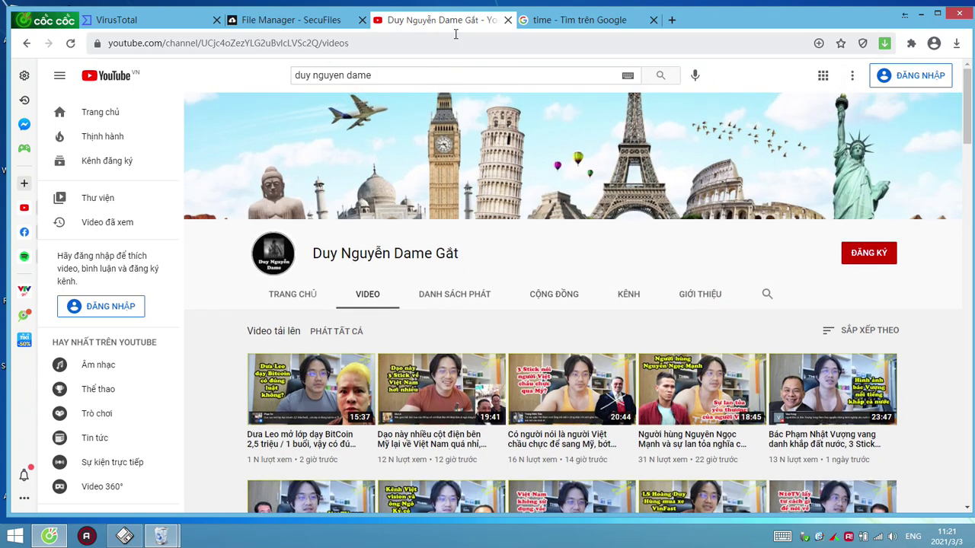
Switch back and forth between the YouTube channel and the Google time search results
left_click(571, 21)
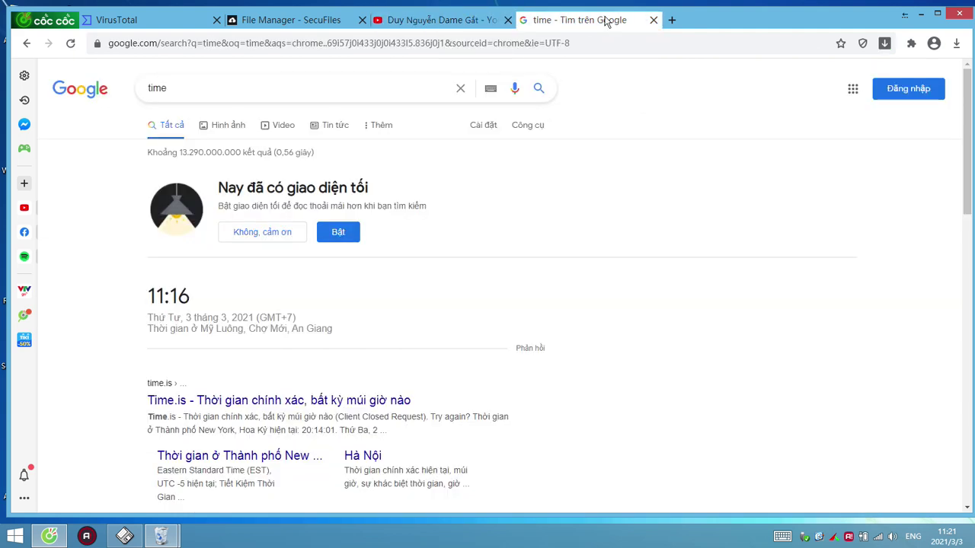
left_click(503, 23)
left_click(518, 23)
left_click(502, 23)
left_click(518, 23)
left_click(503, 21)
Cycle through the SecuFiles, VirusTotal, YouTube and Google tabs, then minimize the browser
left_click(290, 21)
key("ctrl+Tab")
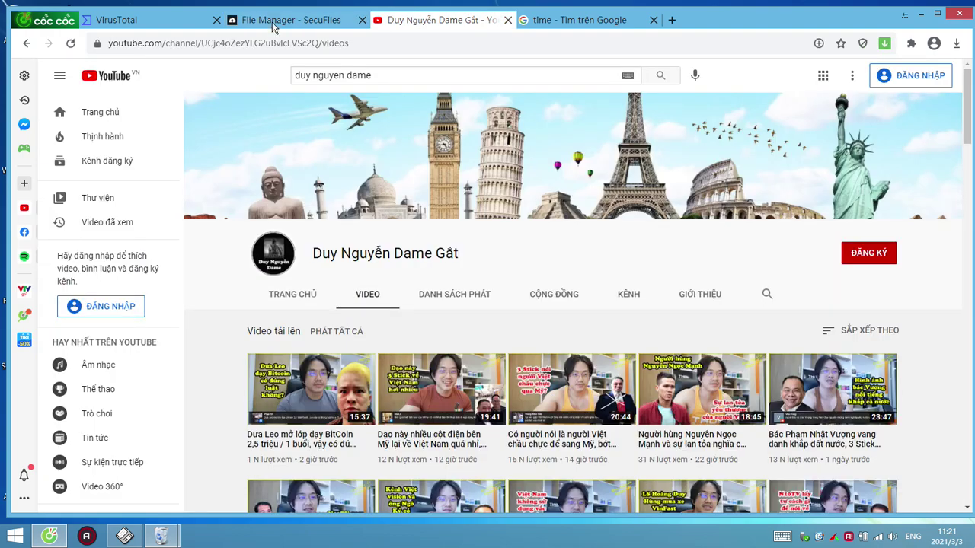
left_click(274, 23)
key("ctrl+shift+Tab")
left_click(281, 23)
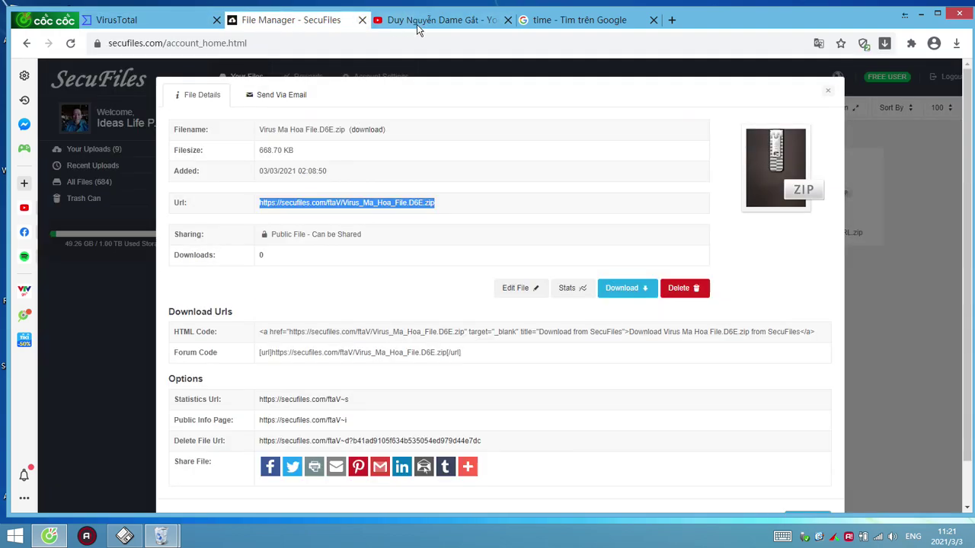
left_click(417, 23)
left_click(553, 23)
left_click(480, 23)
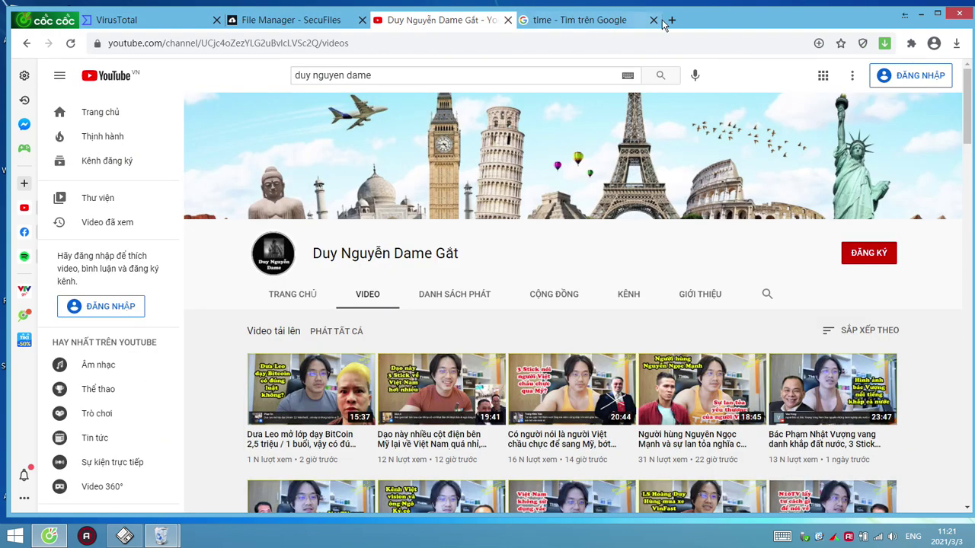
left_click(611, 20)
left_click(905, 14)
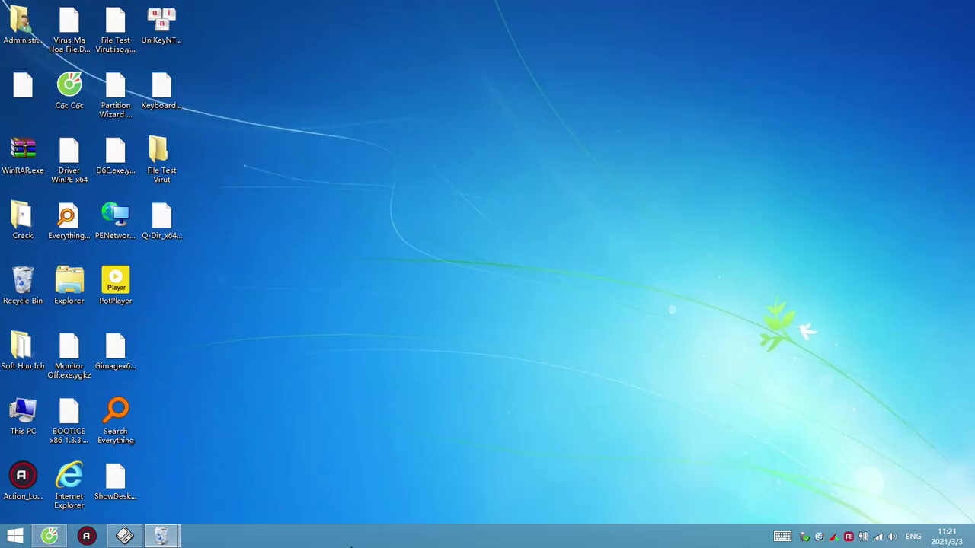
Right-click the desktop to refresh it, then dismiss the menu as the screen turns black
right_click(307, 425)
key("Escape")
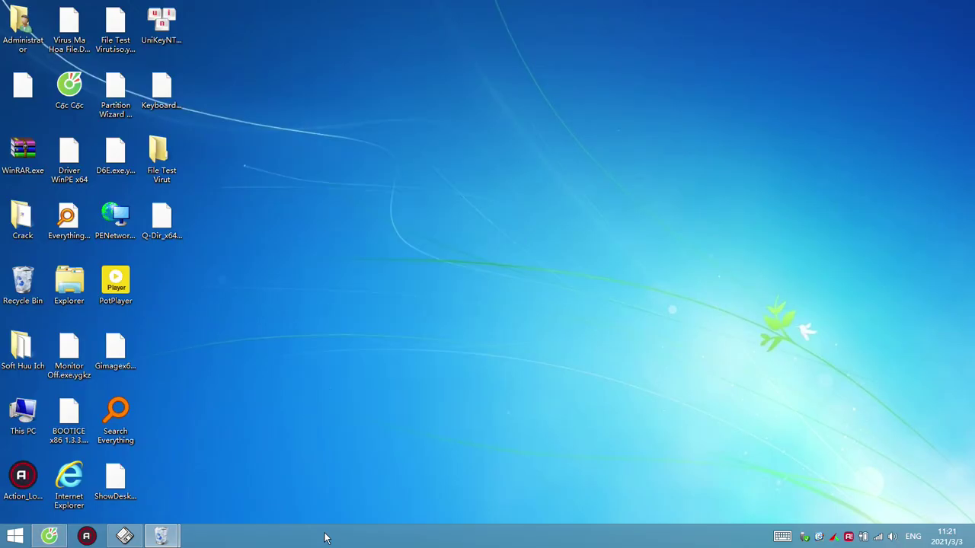